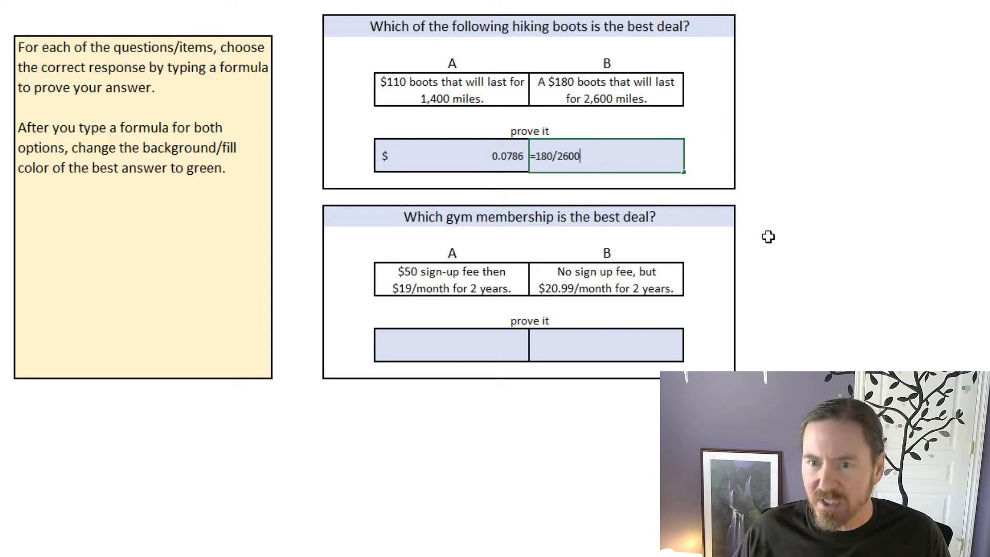
Step: Enter =180/2600 as the proof for hiking boots option B and mark that cell with a green fill and bold text
key("Return")
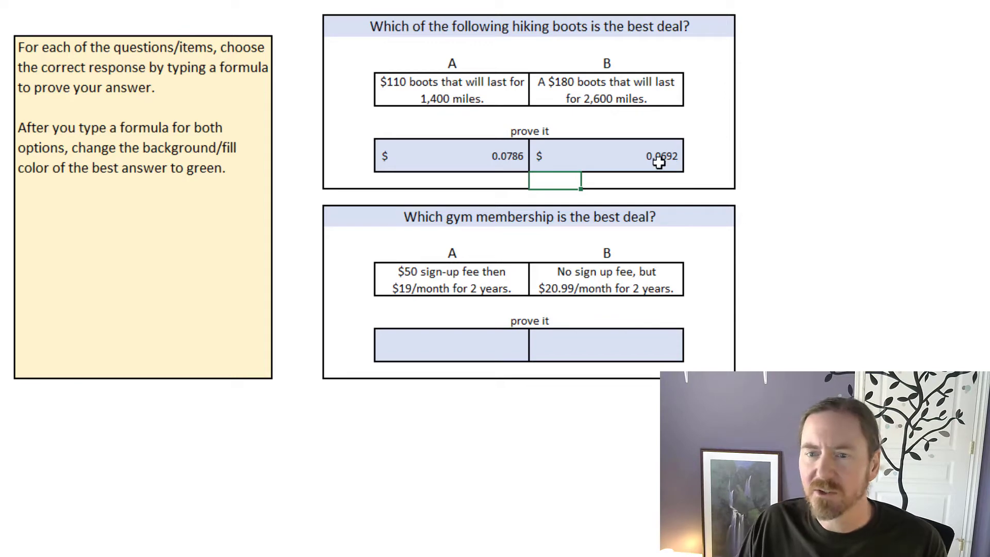
left_click(621, 152)
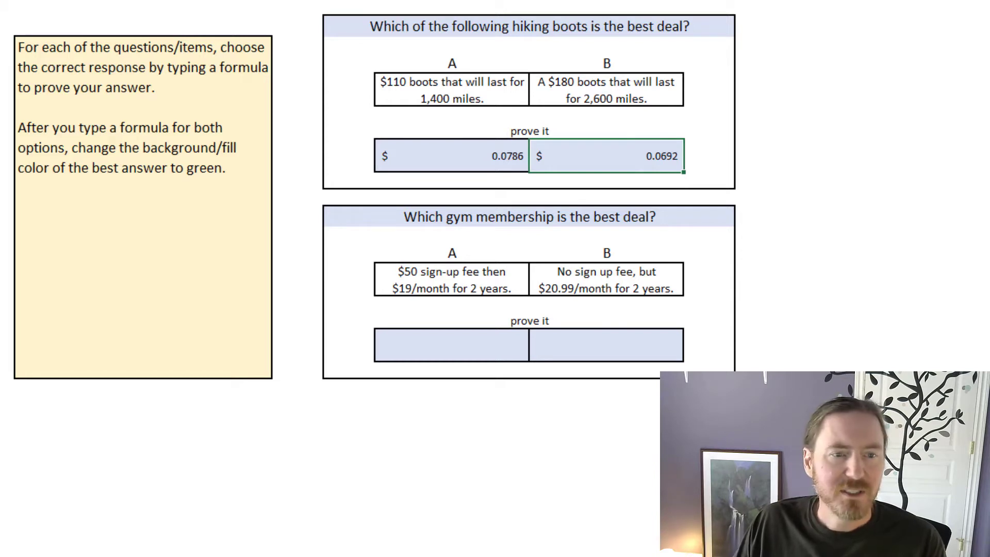
key("Left")
left_click(583, 150)
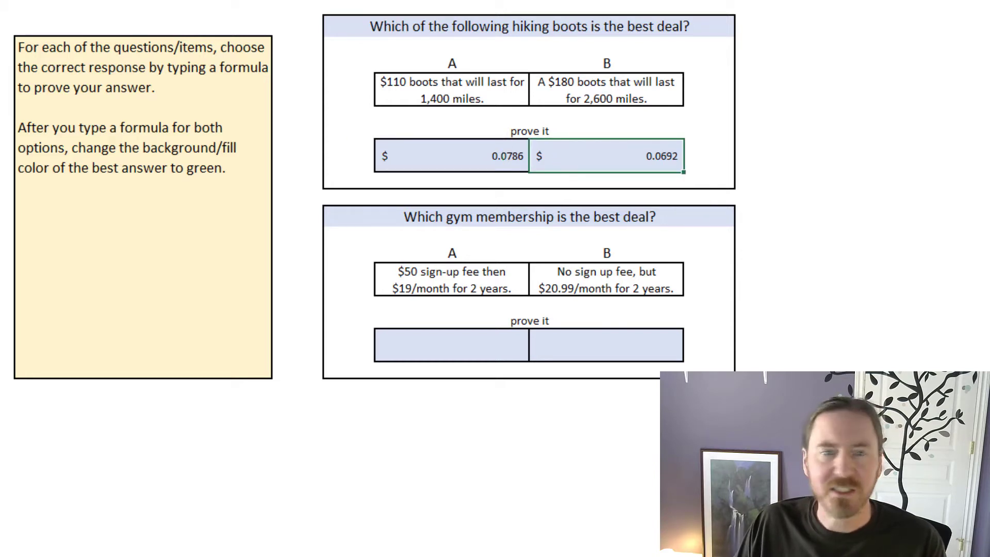
key("F4")
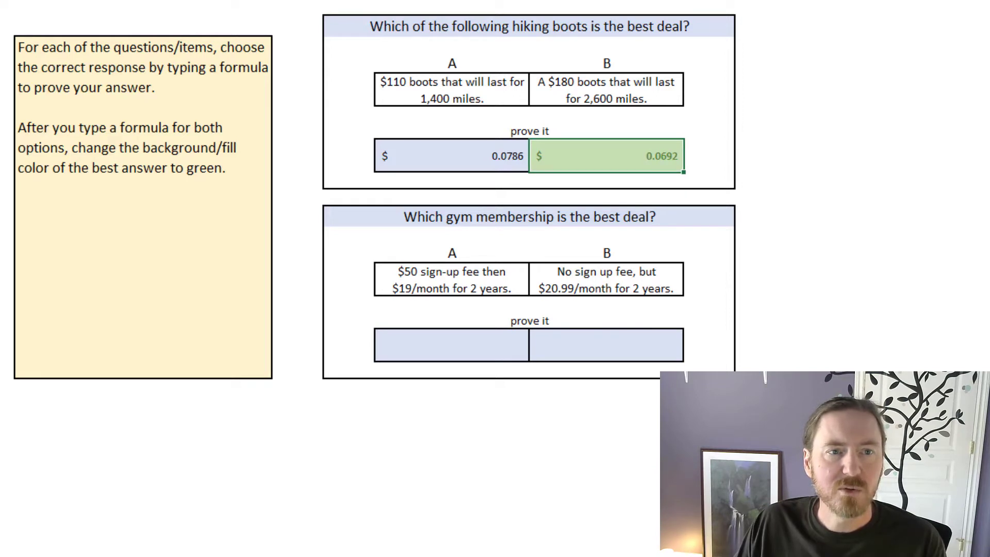
key("ctrl+b")
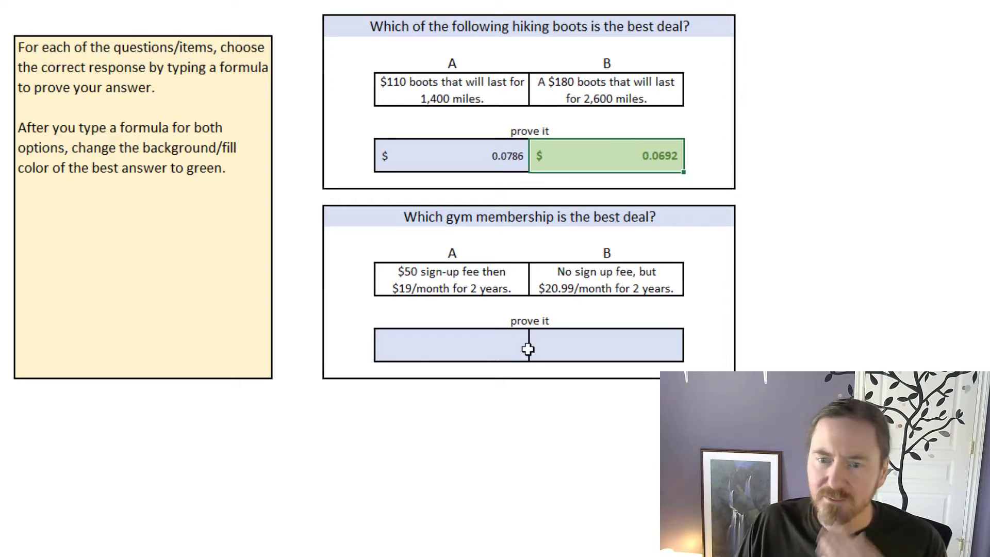
Step: Enter the two-year gym membership costs as =50+(19*24) for option A and =20.99*24 for option B
left_click(483, 289)
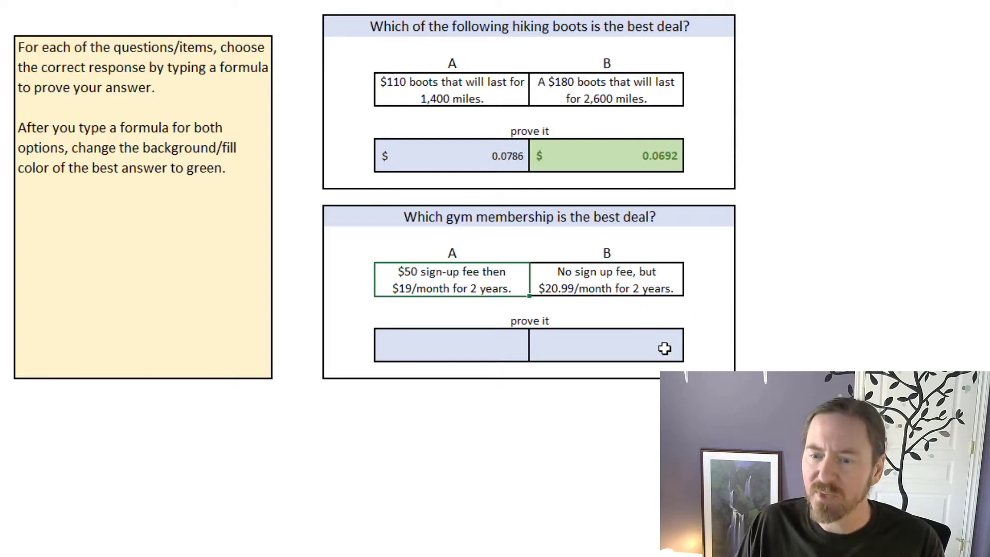
left_click(479, 352)
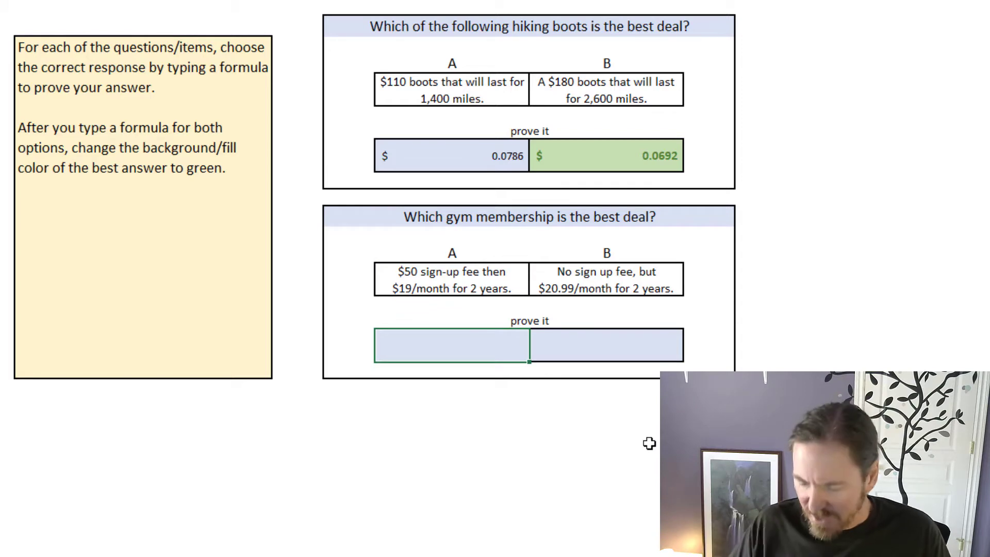
type("=50+(19*24")
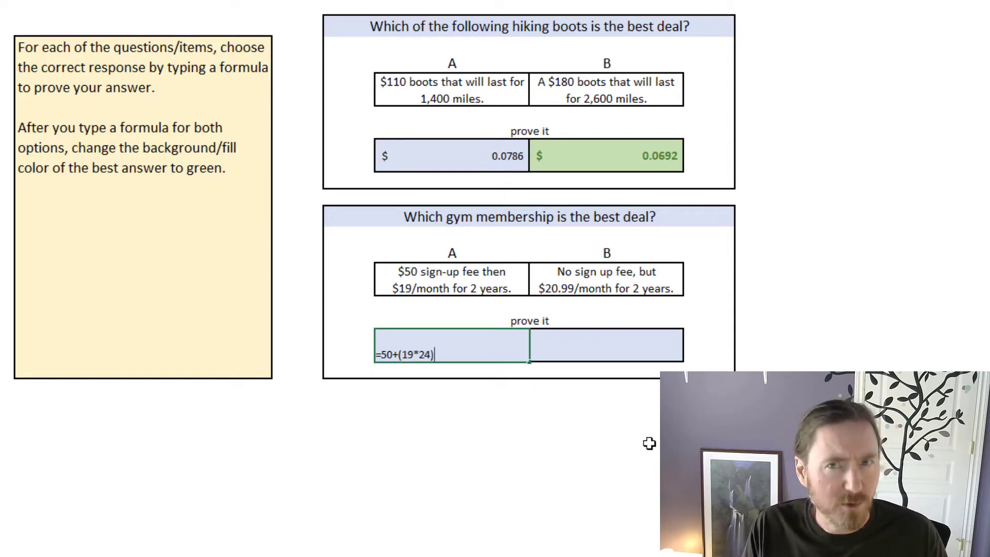
key("Tab")
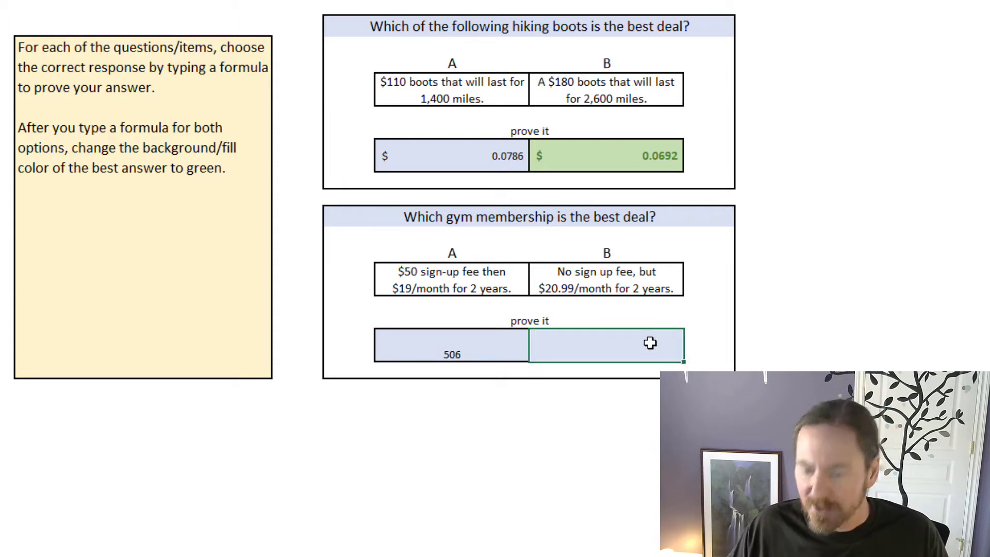
type("=20.99*24")
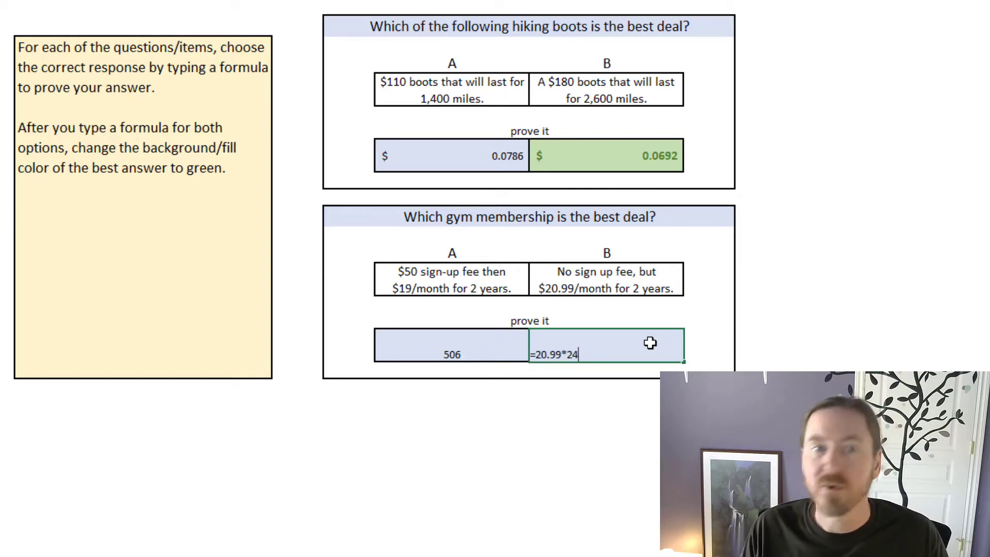
key("Return")
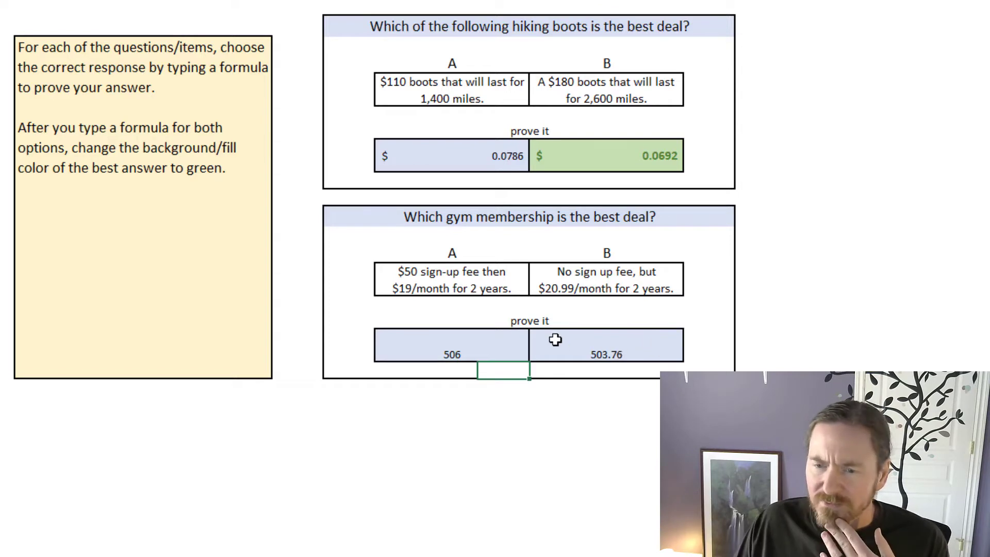
Step: Centre both gym results vertically and copy the green bold format of boots option B onto the gym option B result
left_click(498, 341)
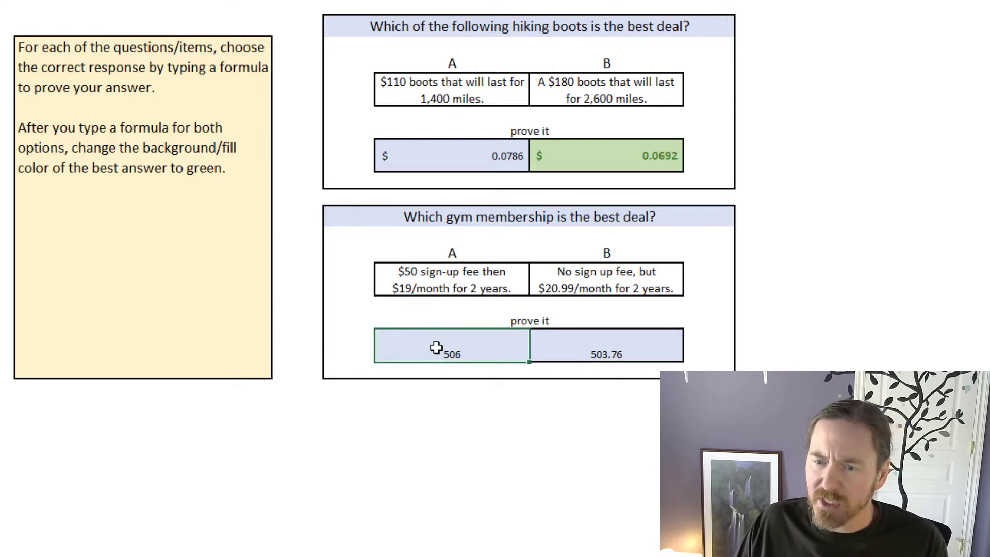
left_click_drag(437, 344, 606, 337)
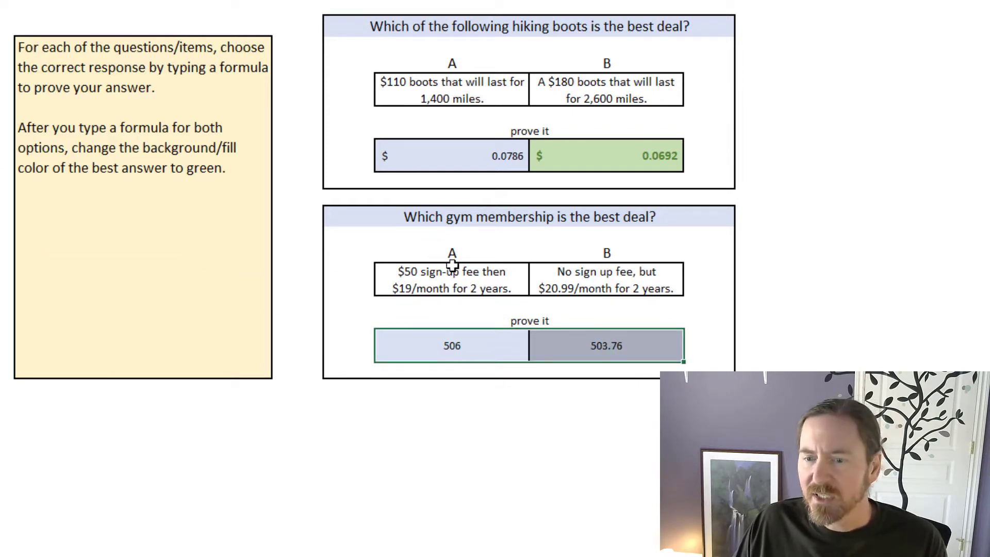
left_click(599, 346)
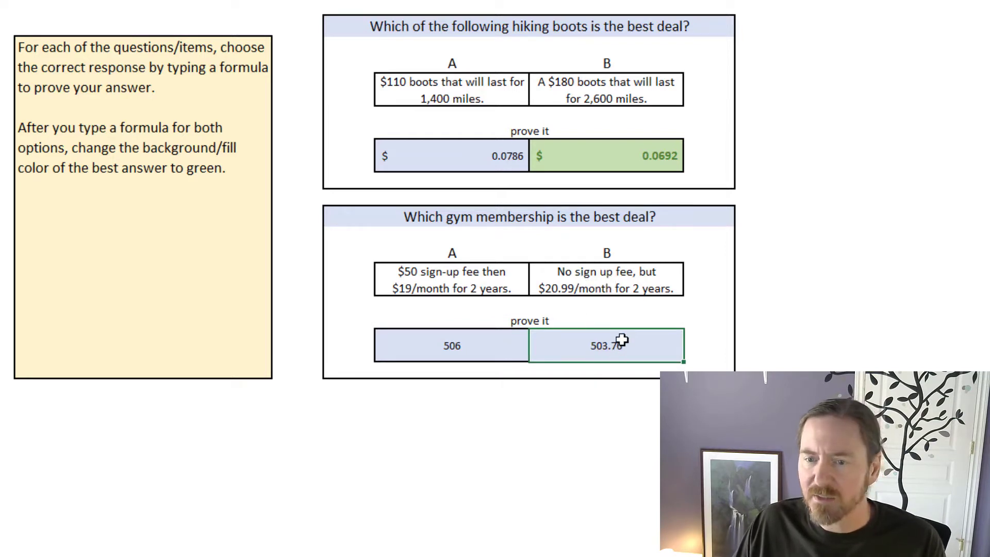
left_click(576, 161)
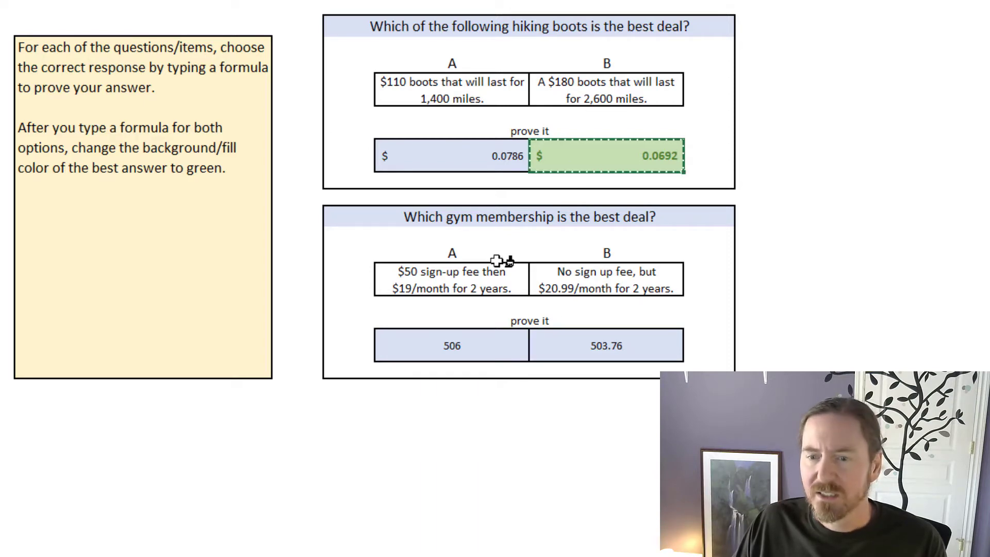
left_click(641, 347)
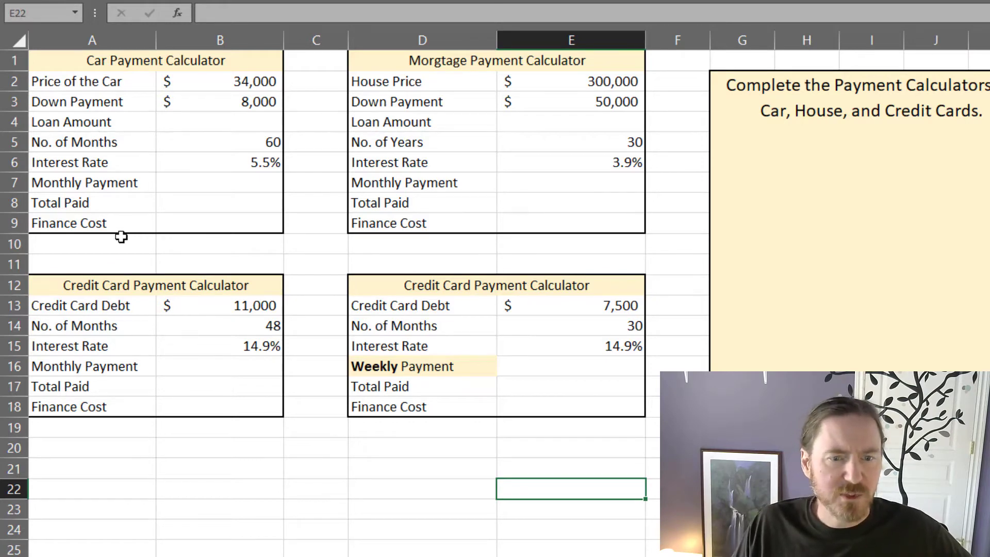
left_click(440, 369)
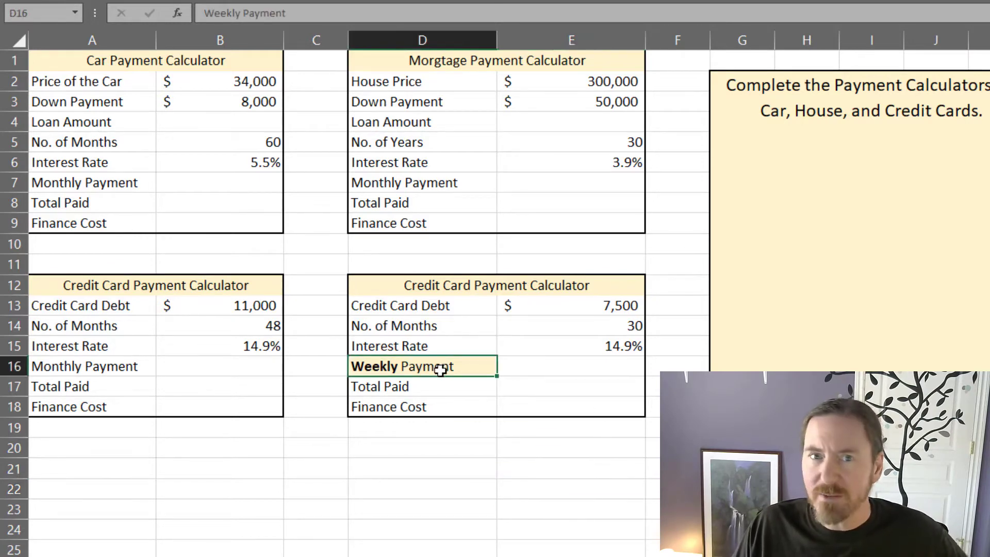
left_click(224, 185)
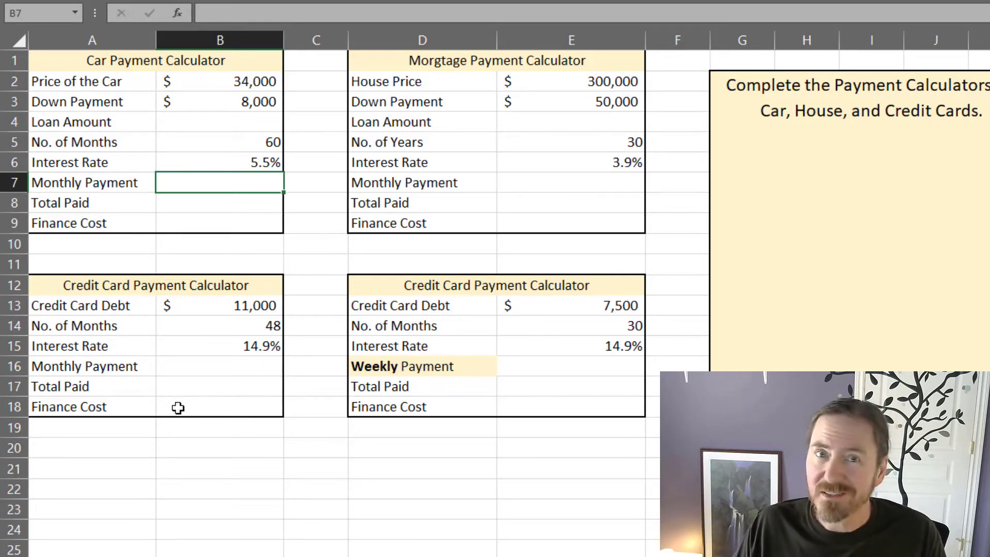
left_click(214, 228)
Step: Calculate the car's monthly payment in B7 with =pmt(B6/12,B5,-B4)
left_click(216, 190)
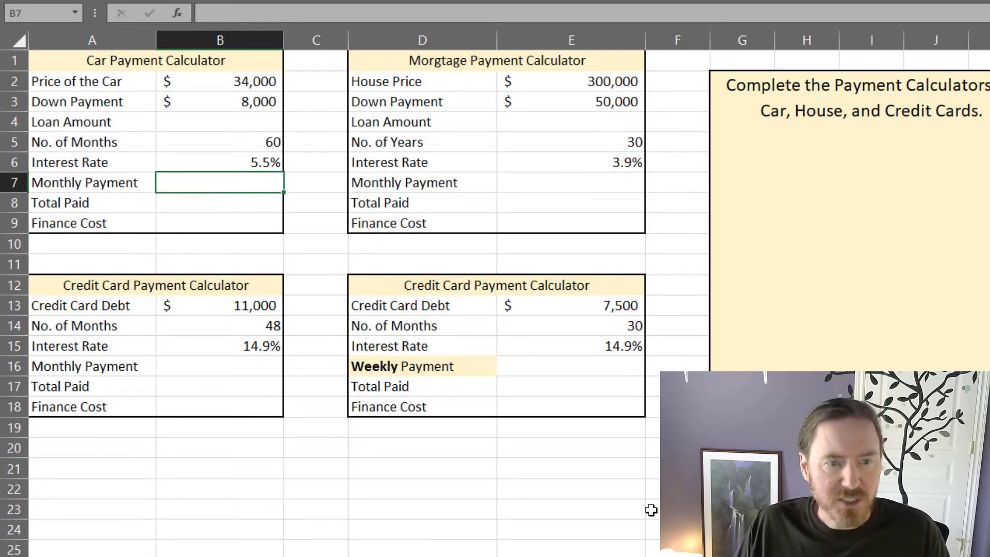
type("=pmt(")
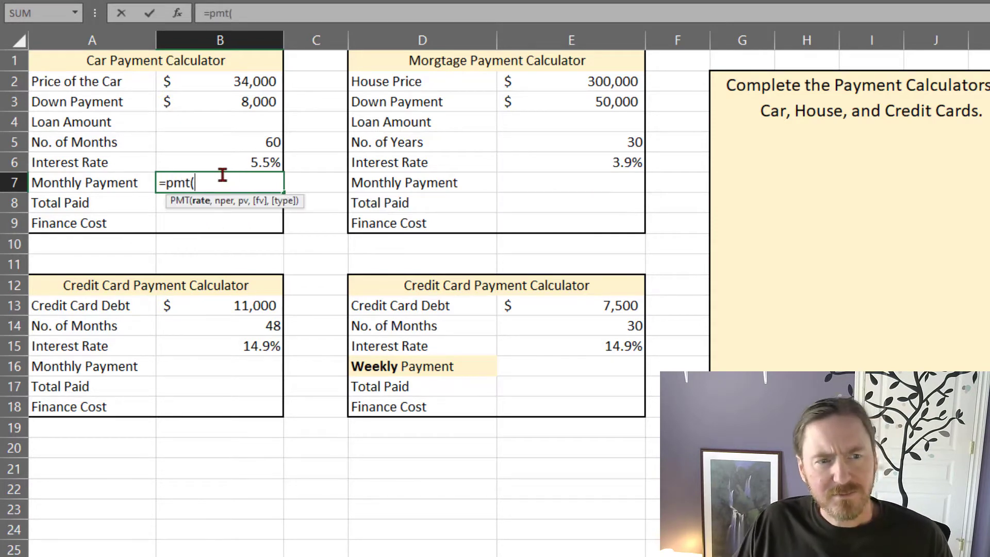
left_click(244, 162)
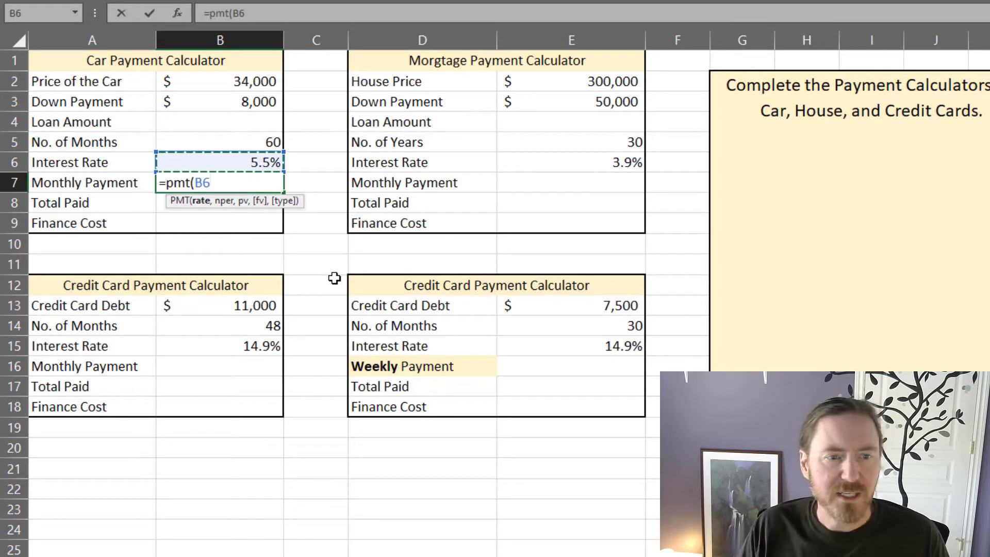
type("/12,")
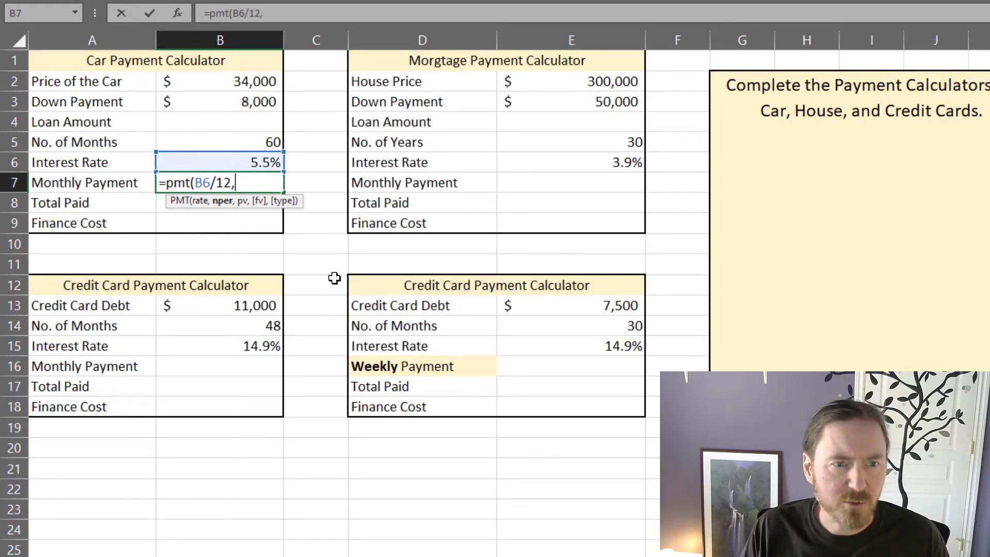
left_click(251, 140)
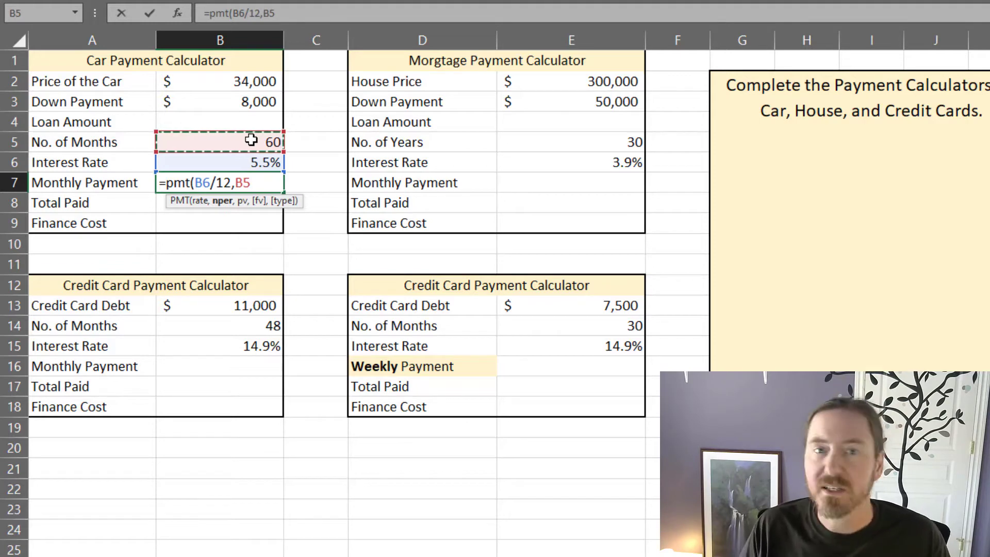
type(",-")
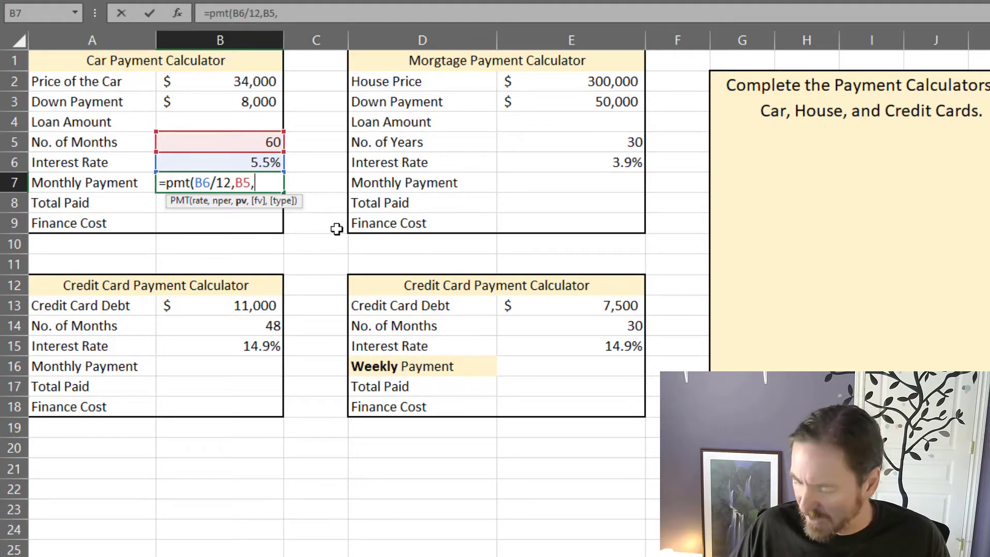
left_click(268, 117)
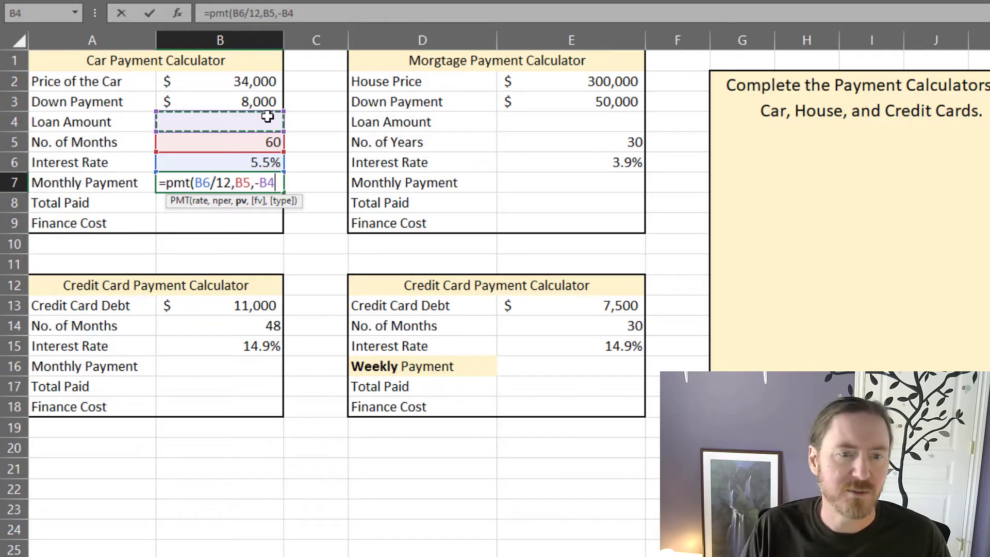
type(")")
key("Return")
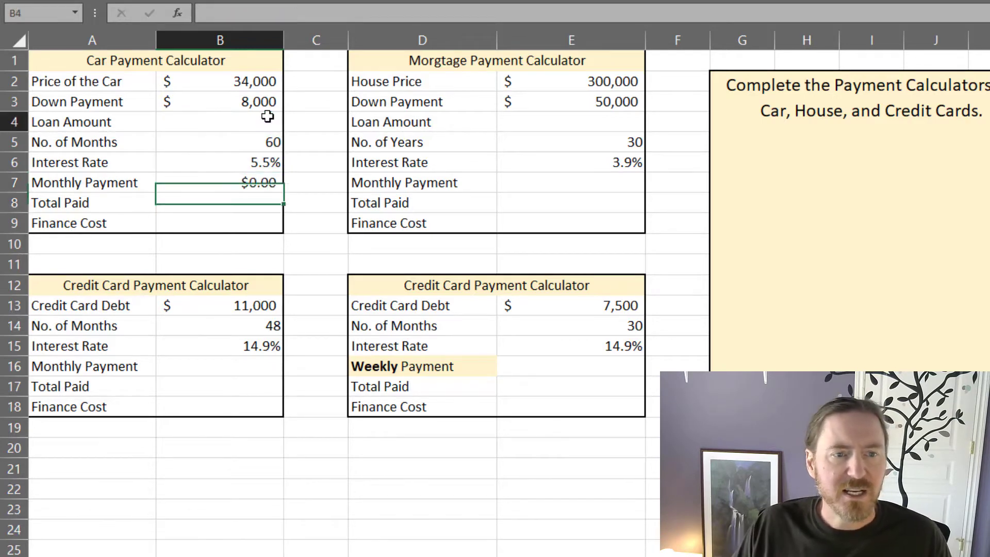
Step: Calculate the car's loan amount in B4 as the price minus the down payment, =B2-B3
left_click(268, 116)
type("=")
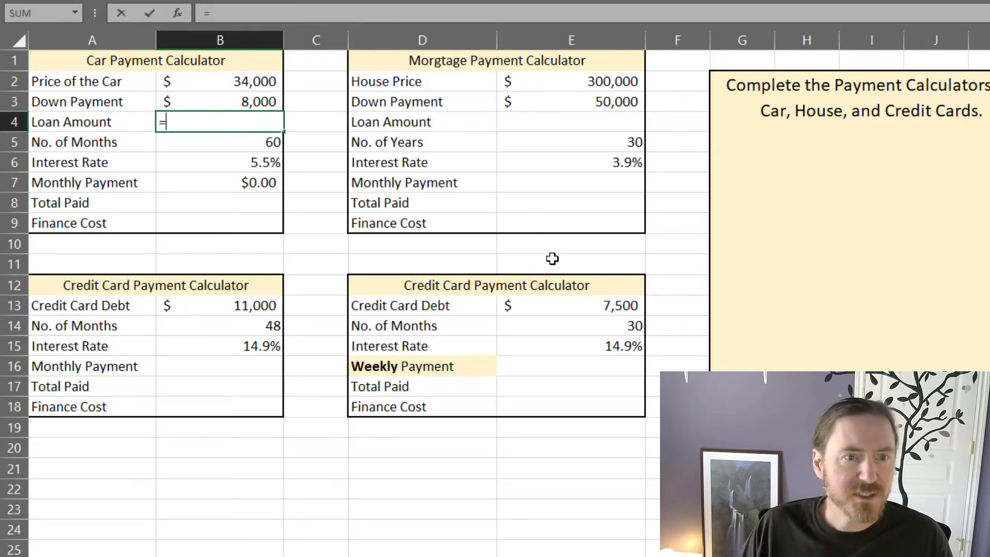
left_click(258, 83)
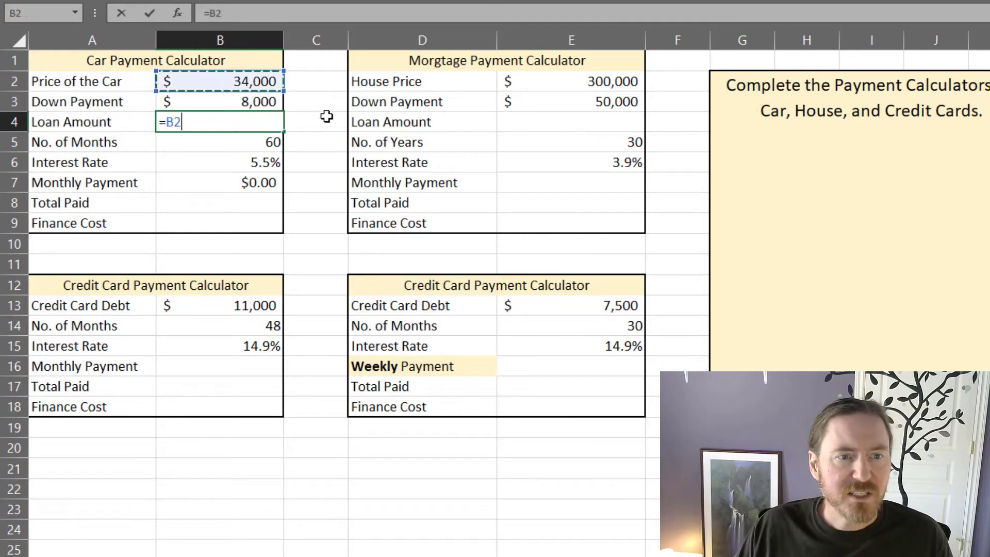
type("-")
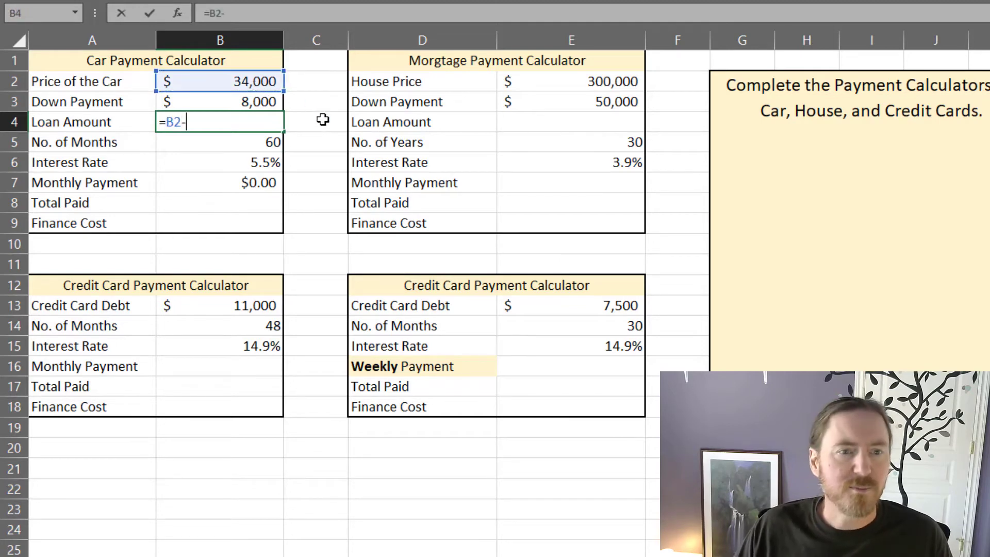
left_click(273, 101)
key("Return")
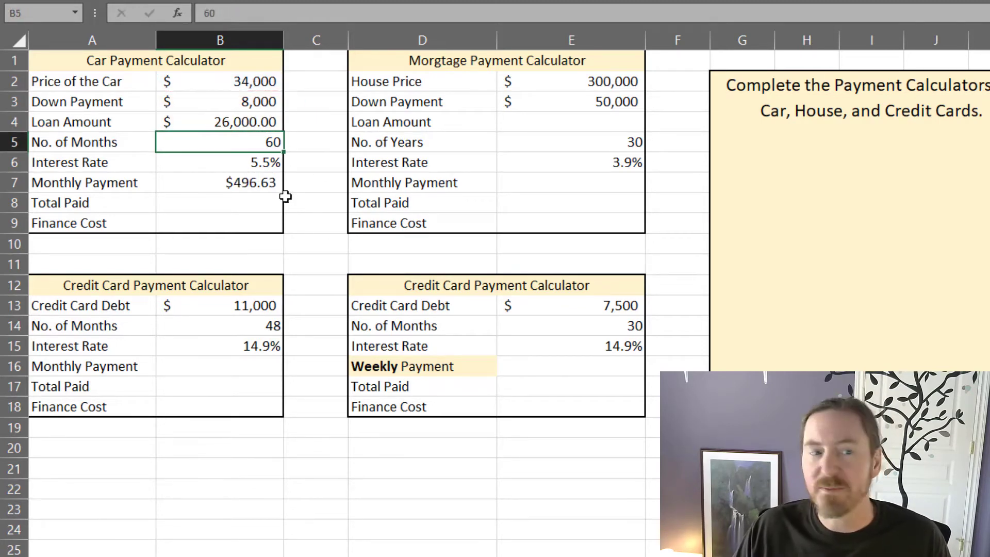
Step: Calculate the car's total paid in B8 as monthly payment times months plus the down payment, =B7*B5+B3
left_click(253, 201)
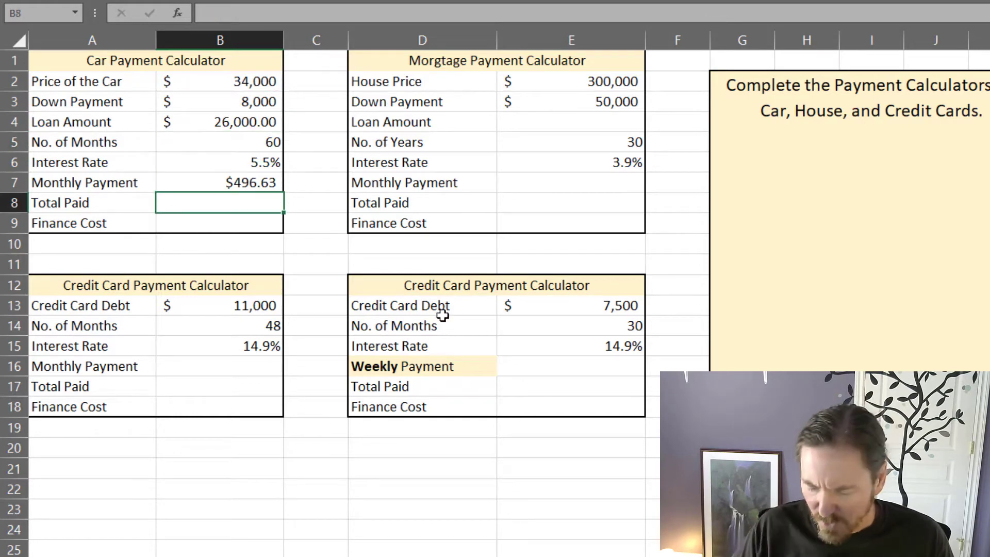
type("=")
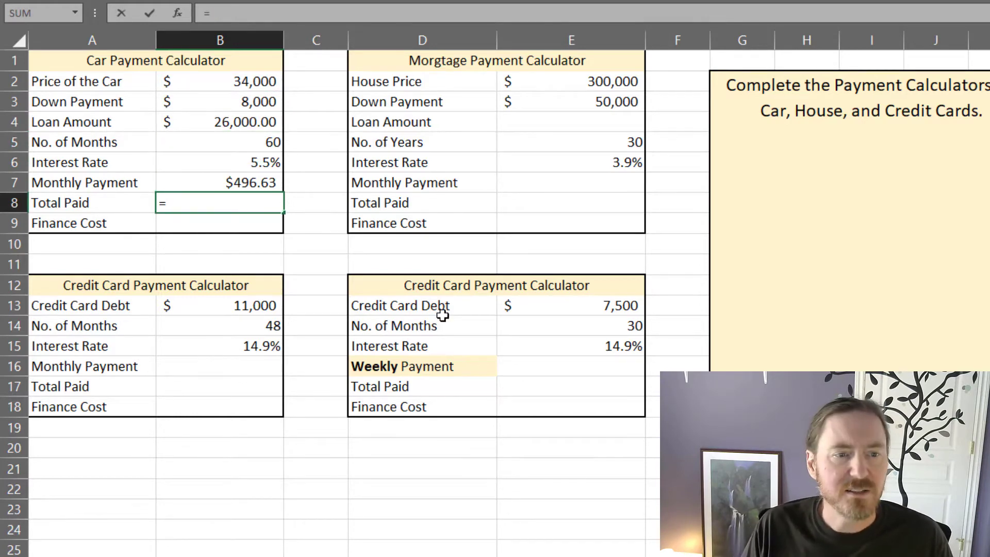
left_click(263, 180)
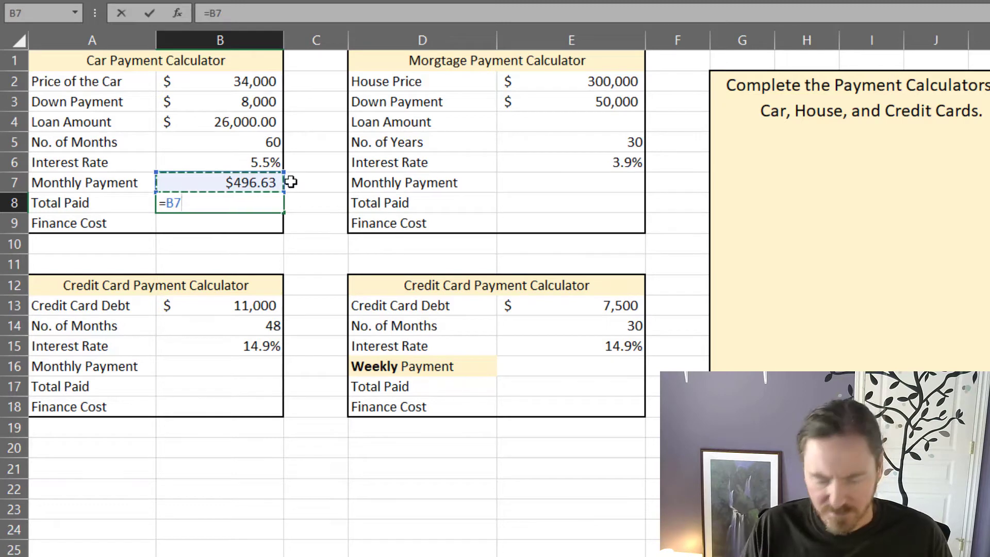
type("*")
left_click(260, 138)
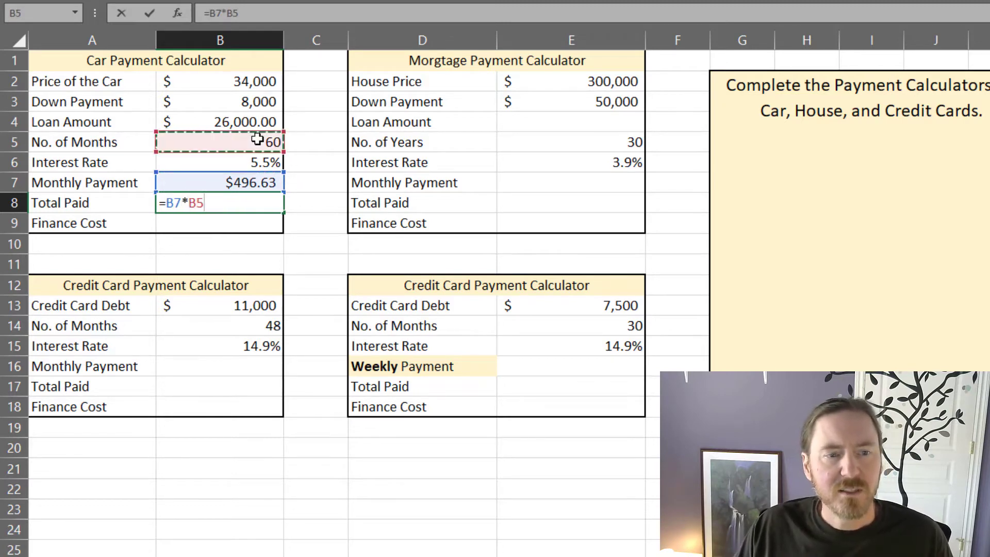
type("+")
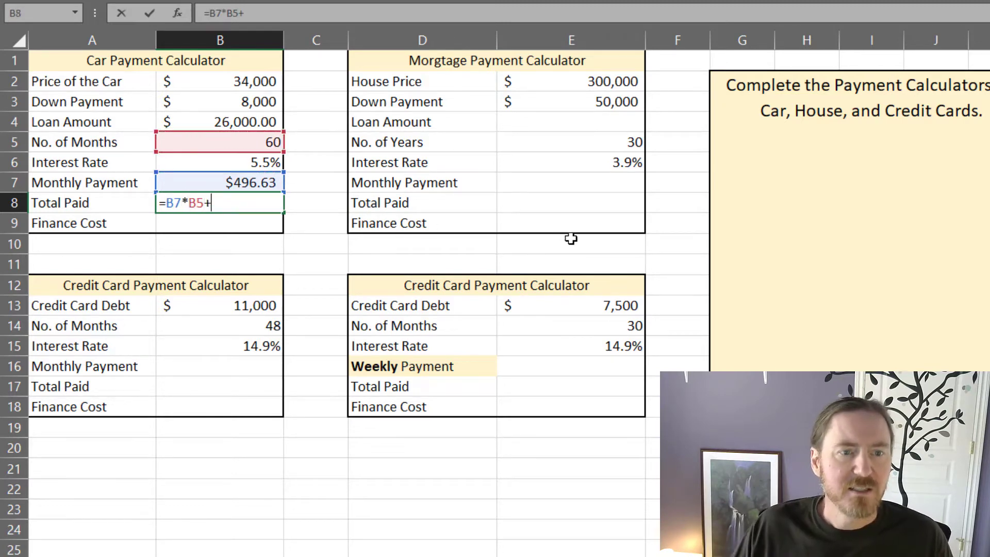
left_click(265, 103)
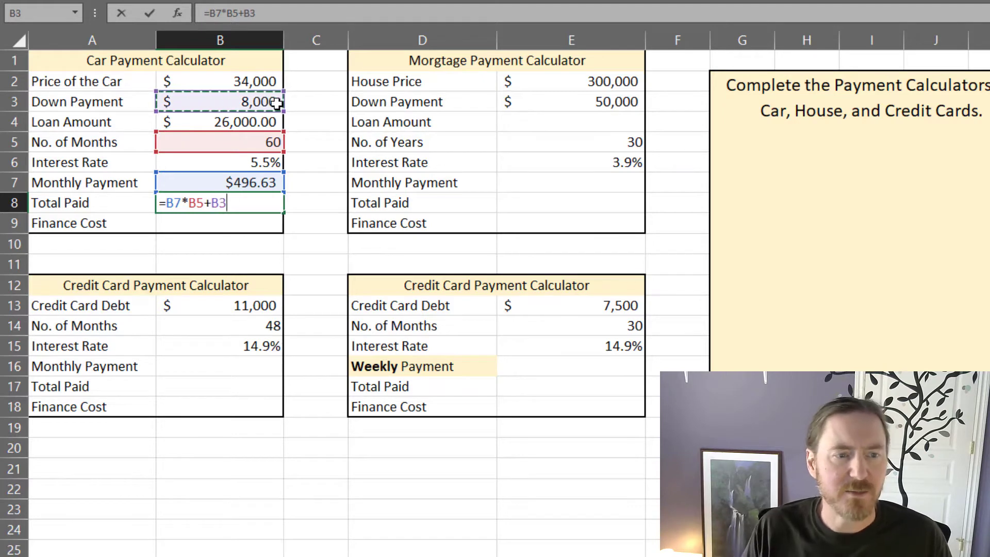
key("Return")
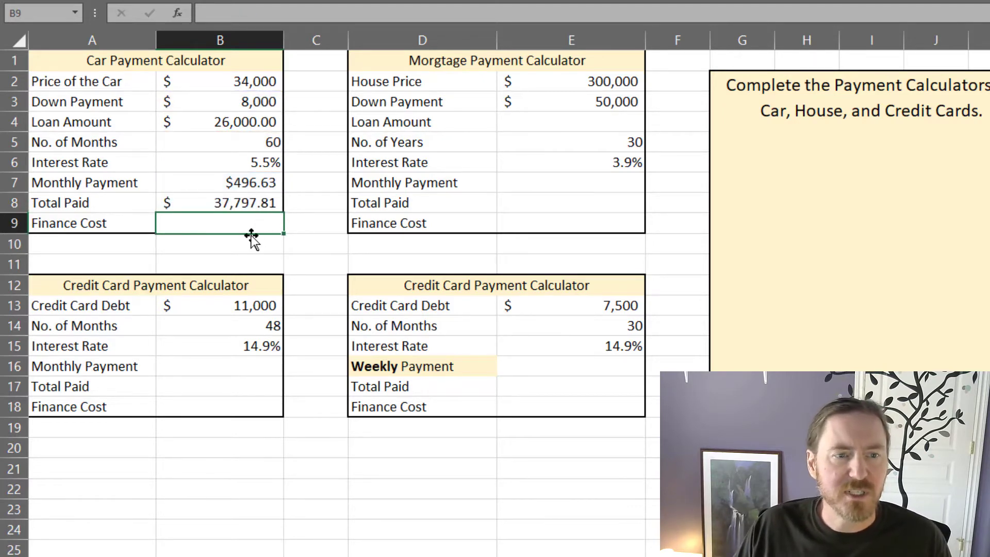
Step: Calculate the car's finance cost in B9 as the total paid minus the car's price, =B8-B2
type("=")
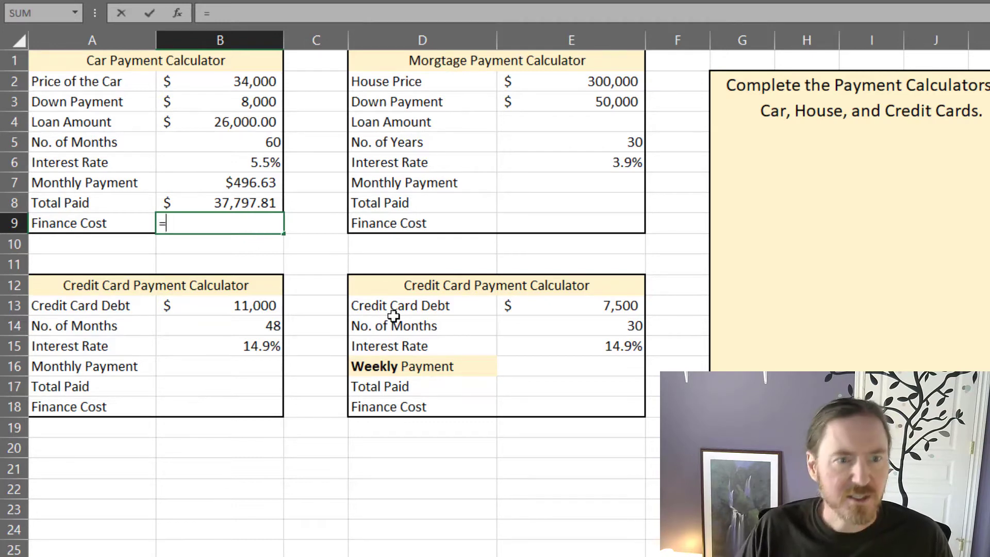
left_click(266, 204)
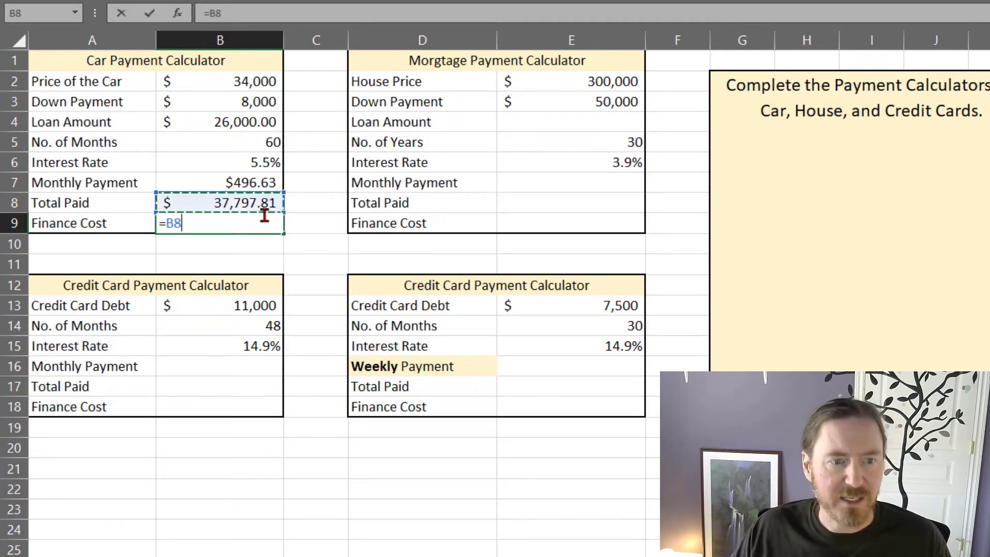
type("-")
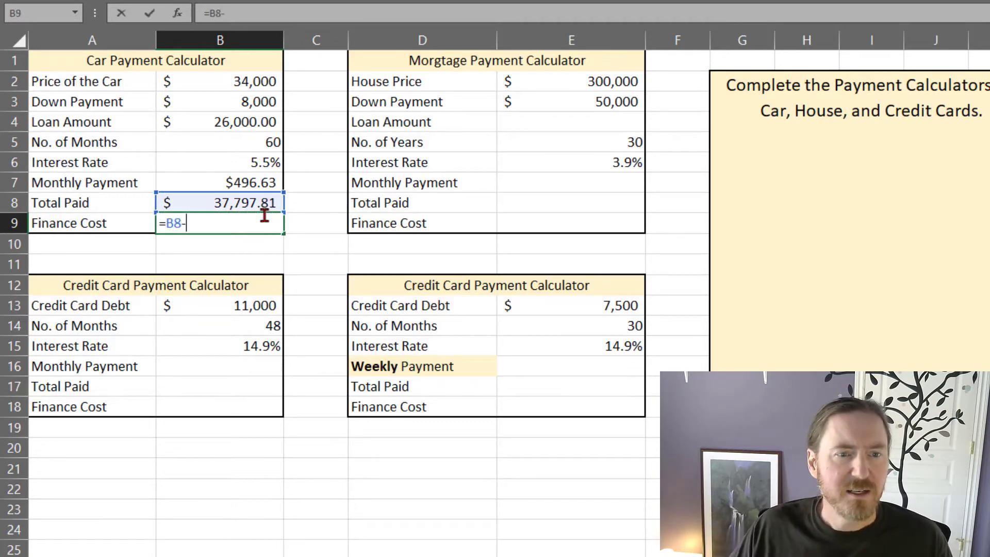
left_click(231, 86)
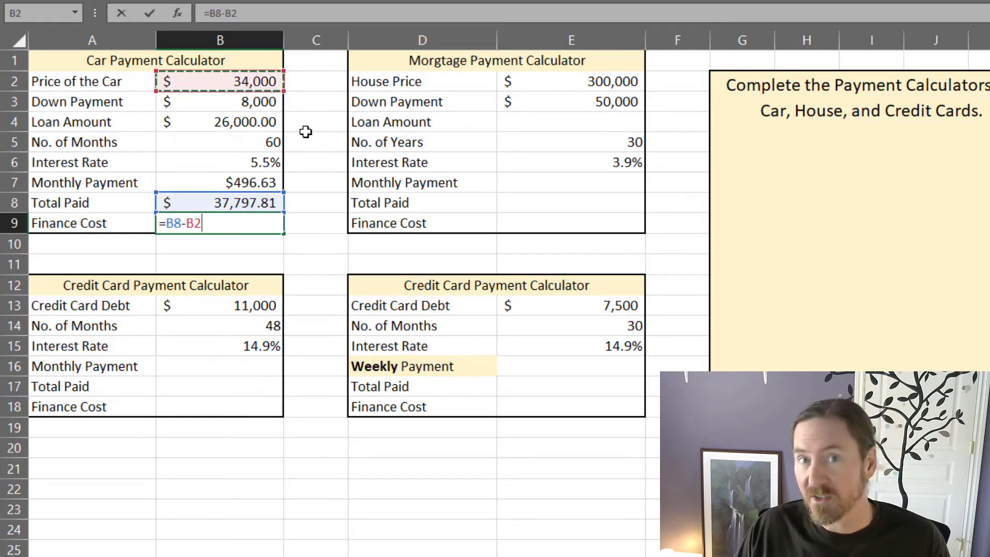
key("Return")
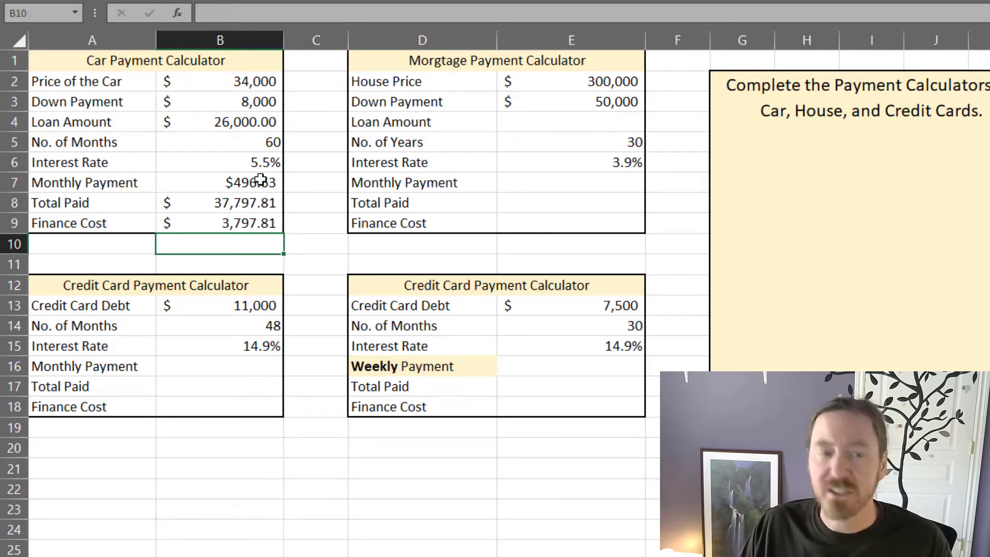
left_click(236, 225)
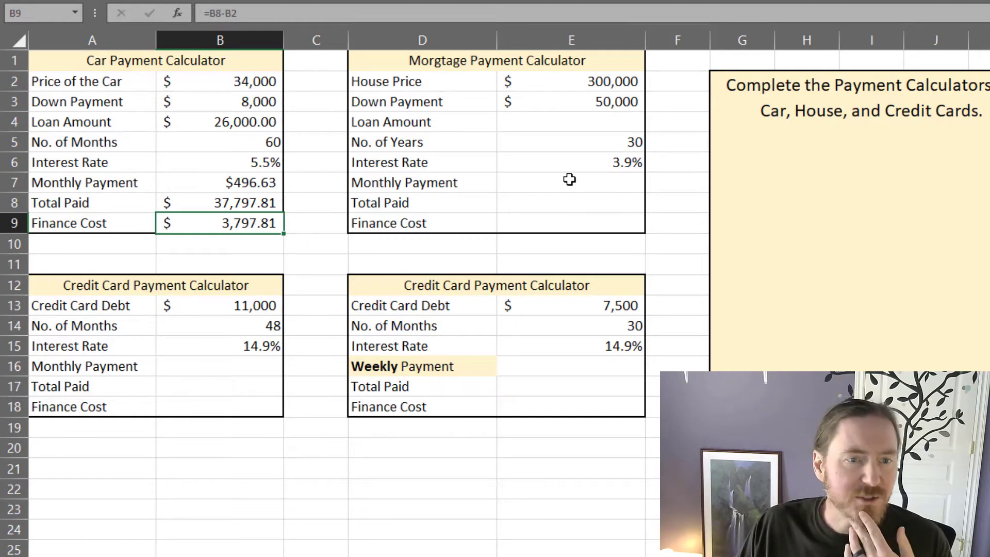
Step: Copy the car's monthly payment, total paid and finance cost formulas from B7:B9 into the mortgage calculator's E7:E9
left_click_drag(272, 182, 263, 221)
key("ctrl+c")
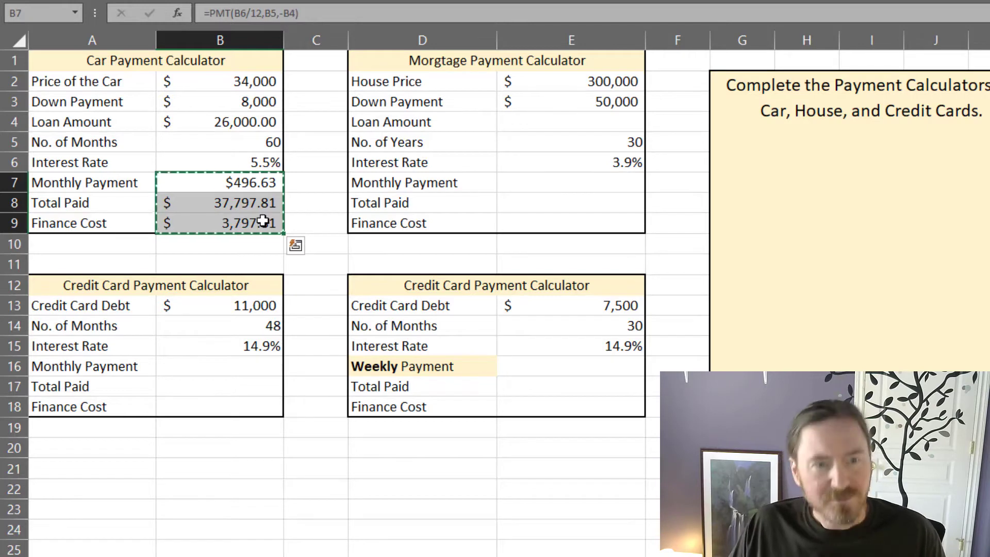
left_click_drag(593, 176, 603, 225)
key("ctrl+v")
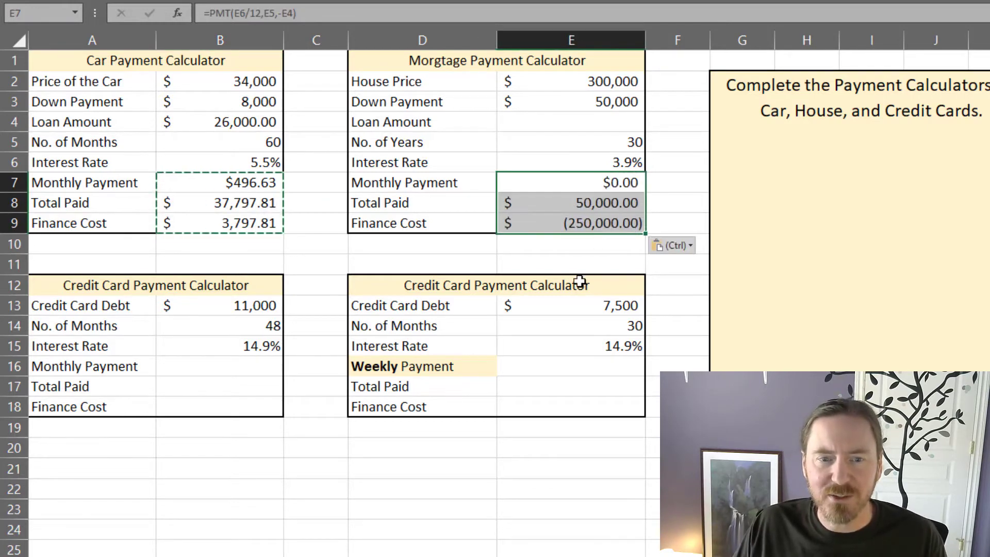
left_click(562, 227)
Step: Copy the car's loan amount formula from B4 into the mortgage loan amount cell E4
left_click(560, 125)
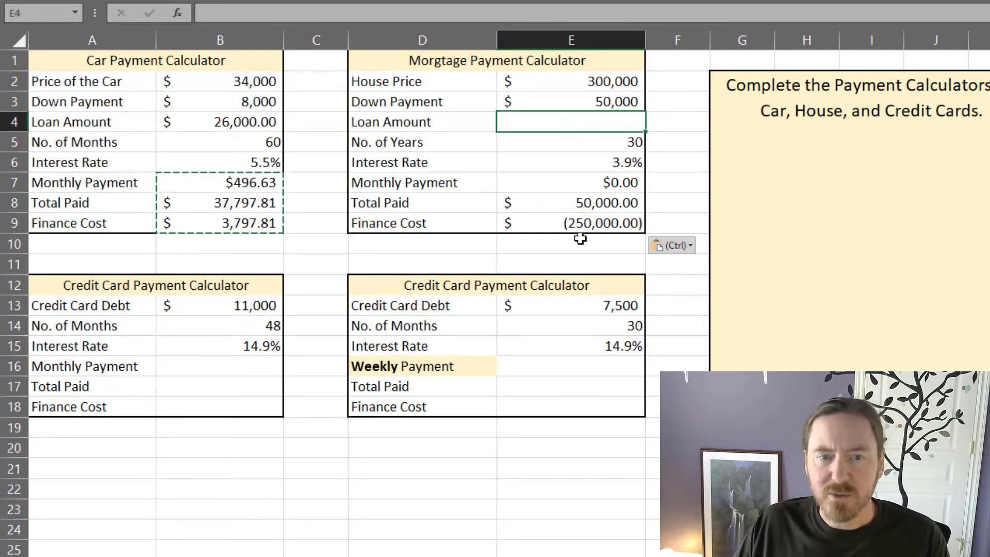
left_click(238, 124)
key("ctrl+c")
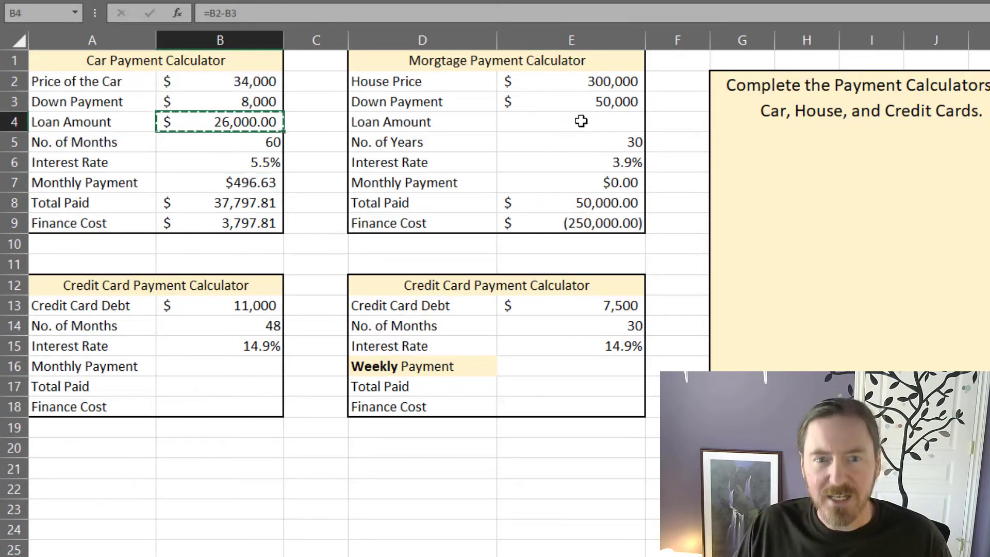
left_click(608, 122)
key("ctrl+v")
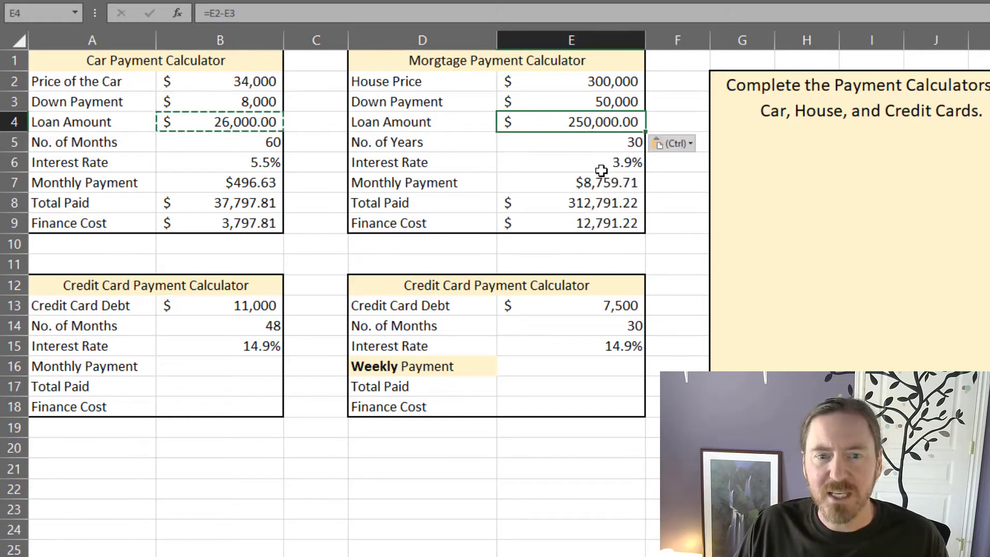
left_click(598, 219)
key("Escape")
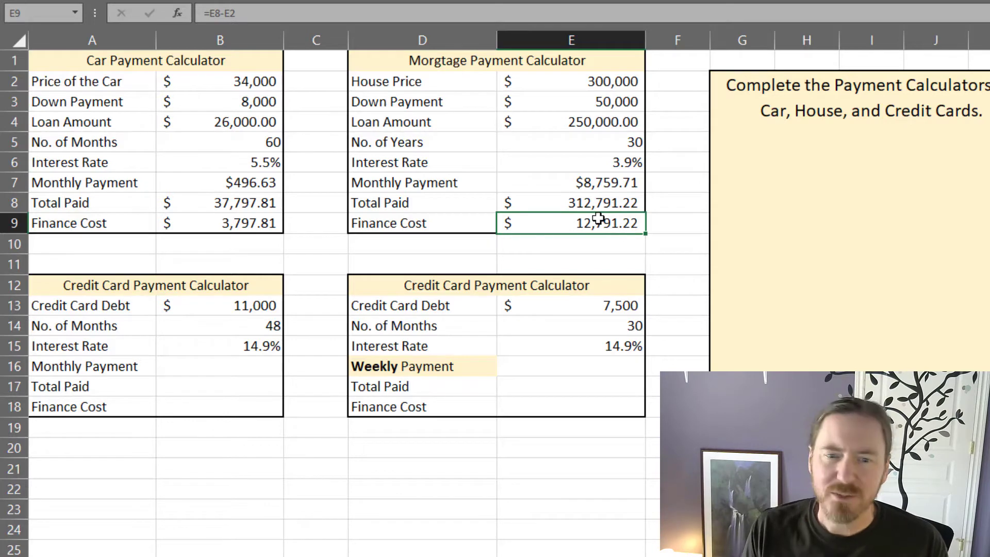
Step: Correct the mortgage's monthly payment formula in E7 to convert the years into months, =PMT(E6/12,E5*12,-E4)
left_click(616, 182)
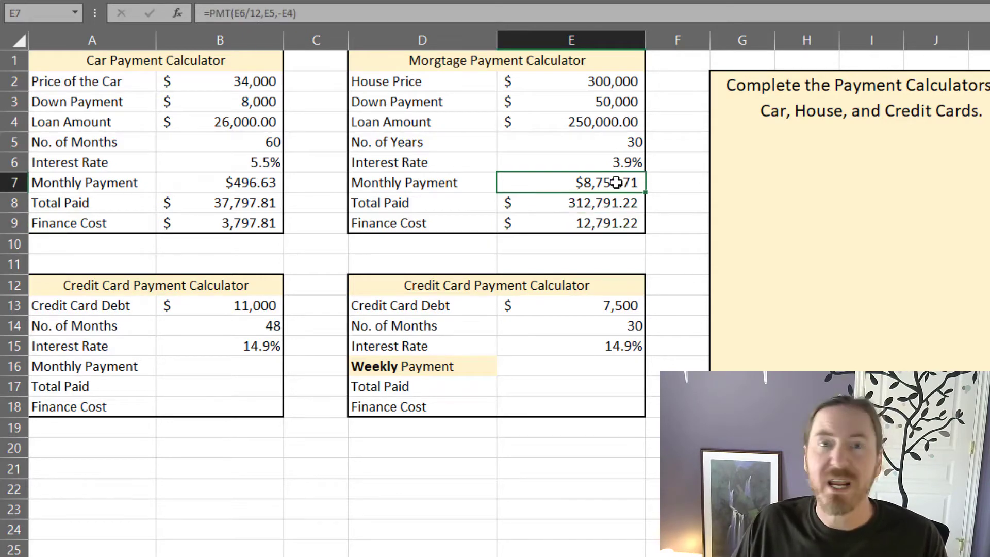
left_click(580, 205)
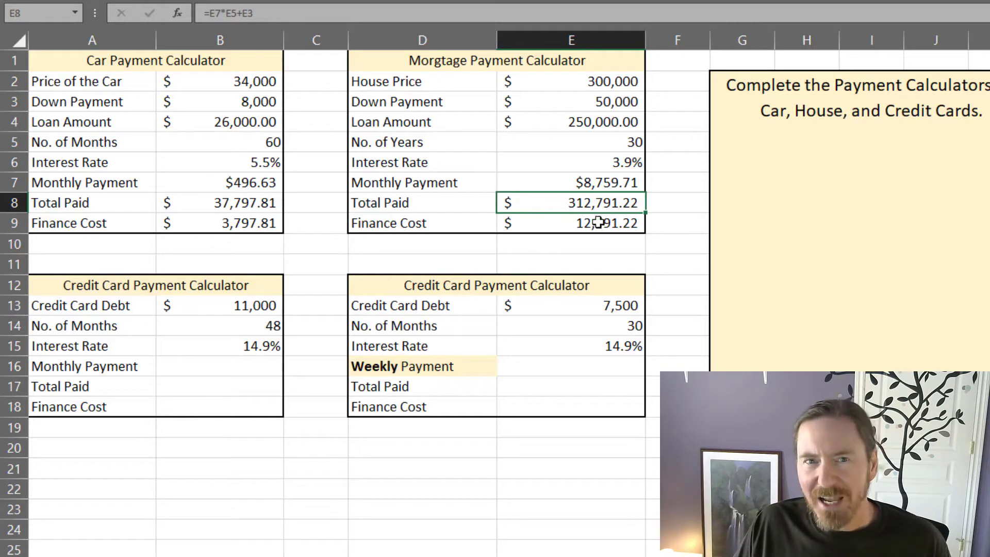
left_click(603, 179)
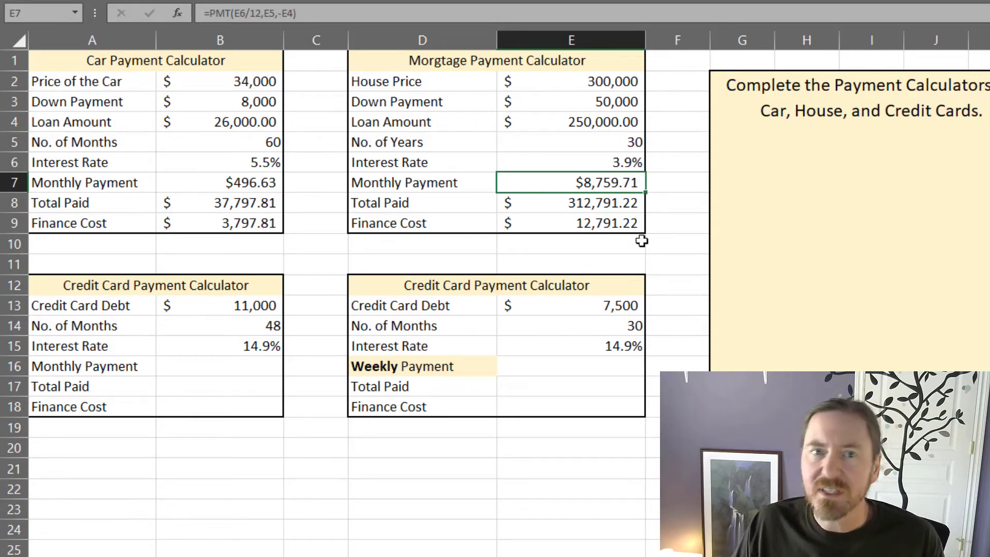
left_click(609, 203)
left_click(605, 191)
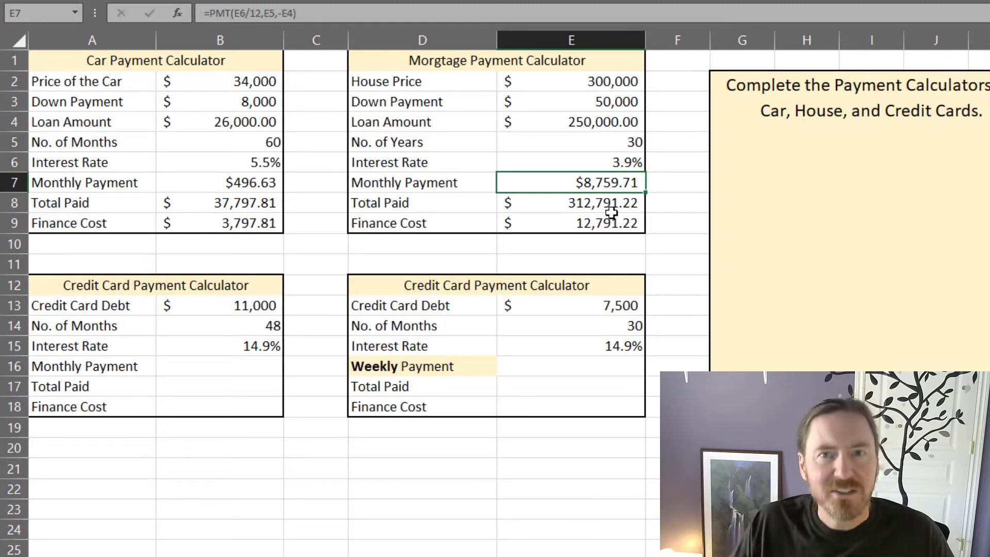
double_click(584, 182)
left_click(545, 184)
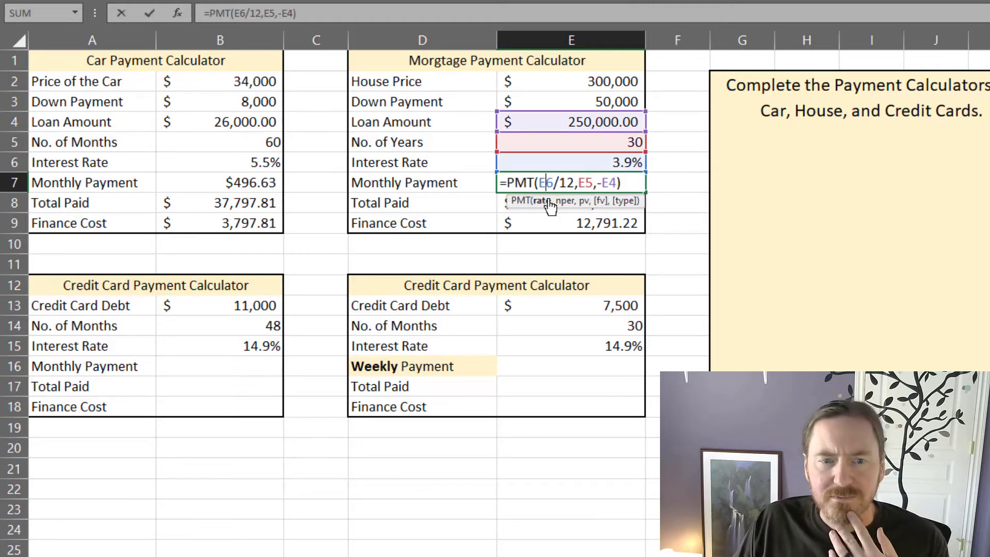
left_click_drag(539, 183, 576, 183)
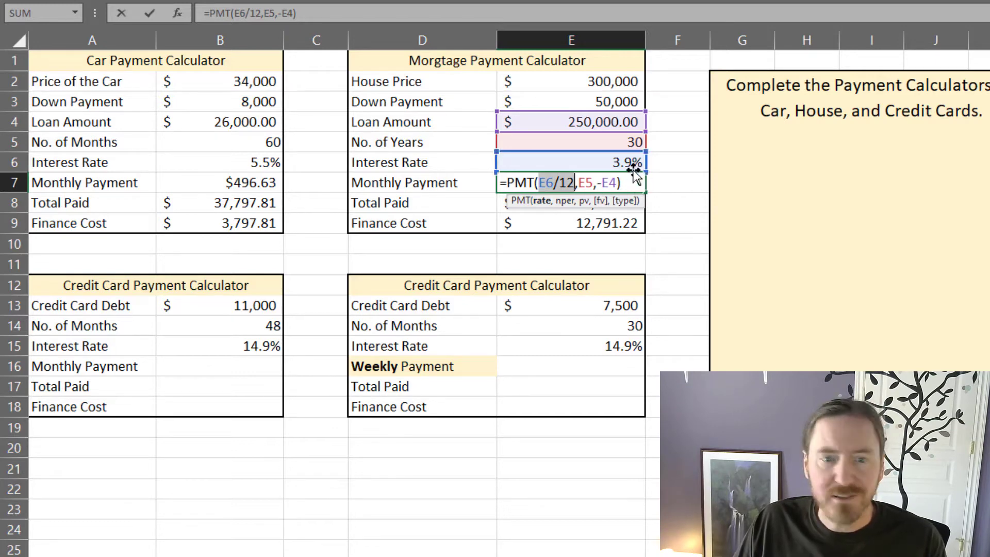
left_click(566, 204)
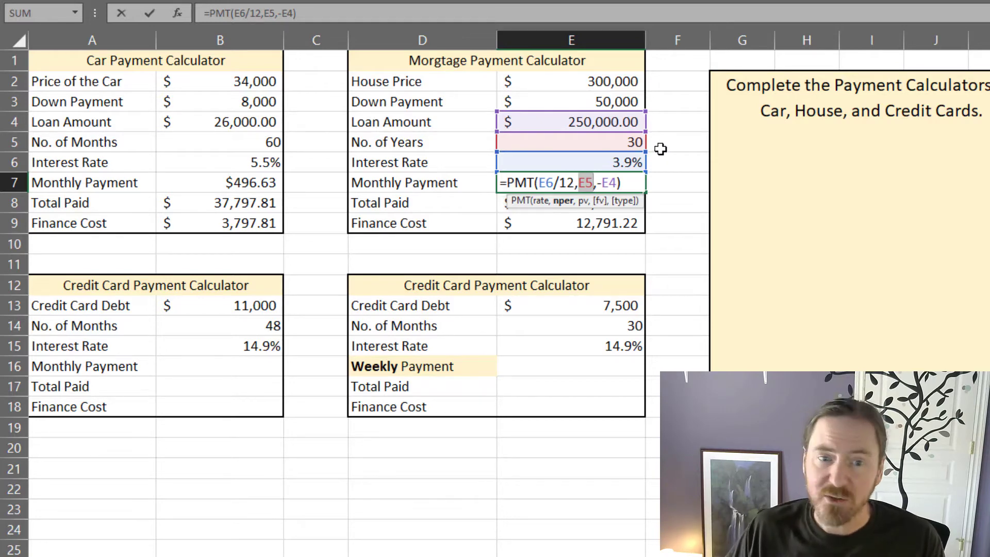
left_click(593, 183)
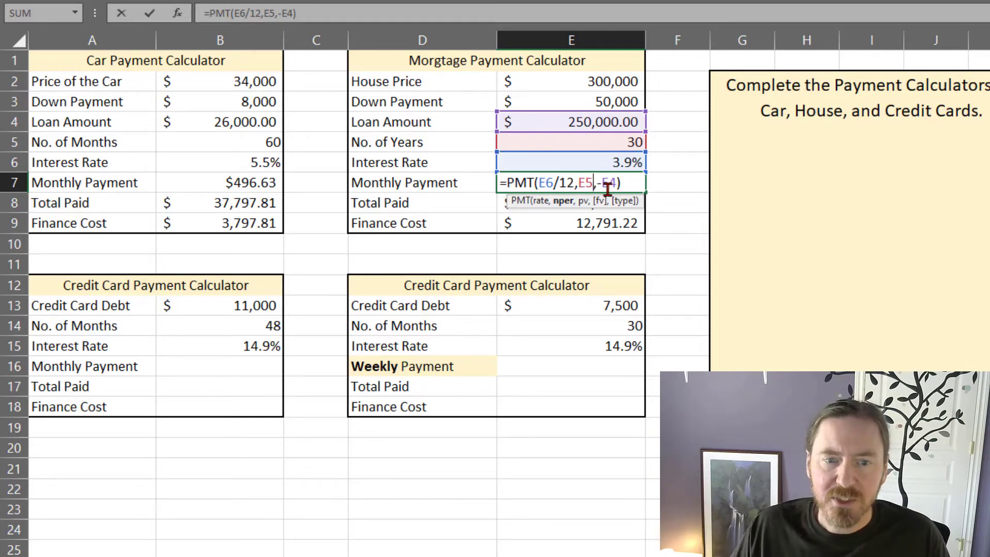
type("*12")
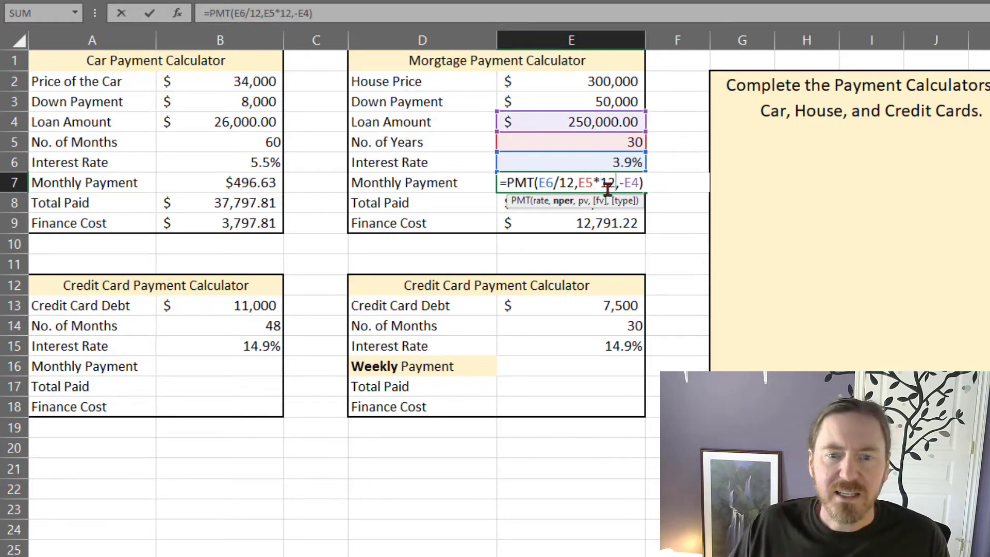
left_click(582, 200)
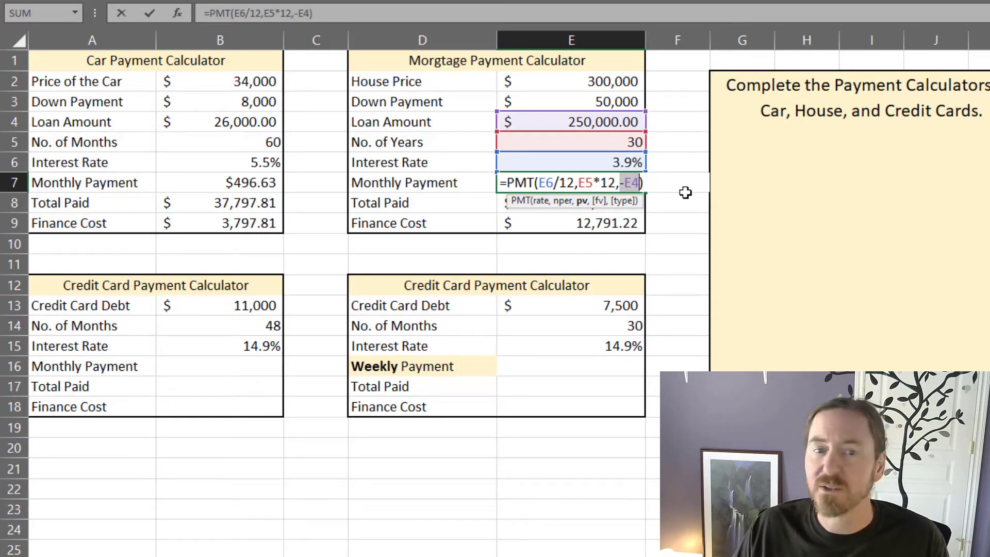
left_click(563, 201)
left_click(548, 201)
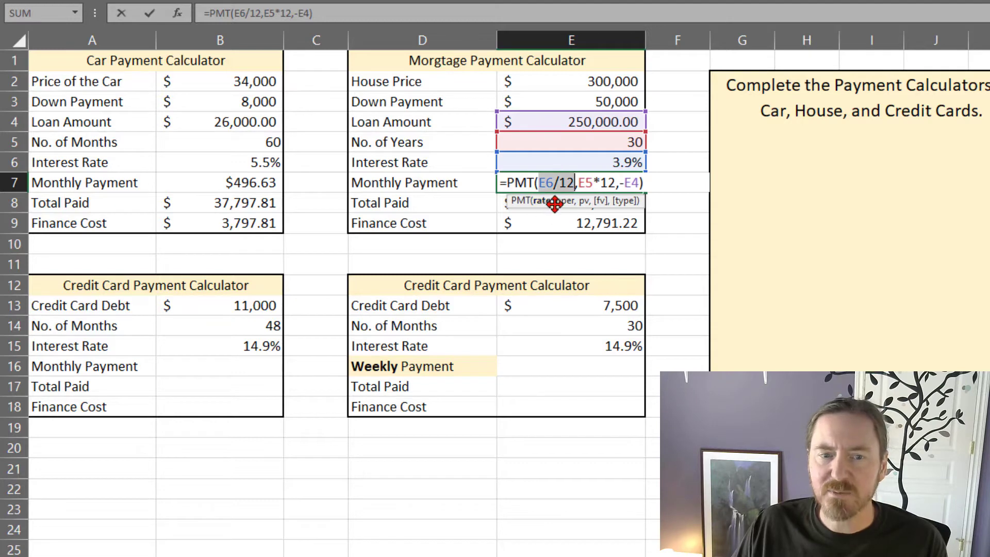
left_click(572, 202)
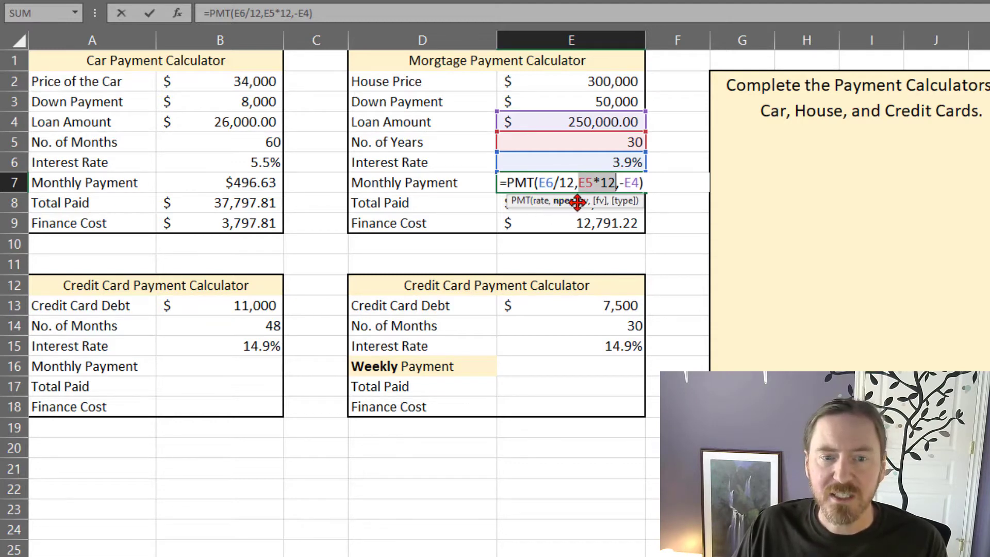
left_click(582, 201)
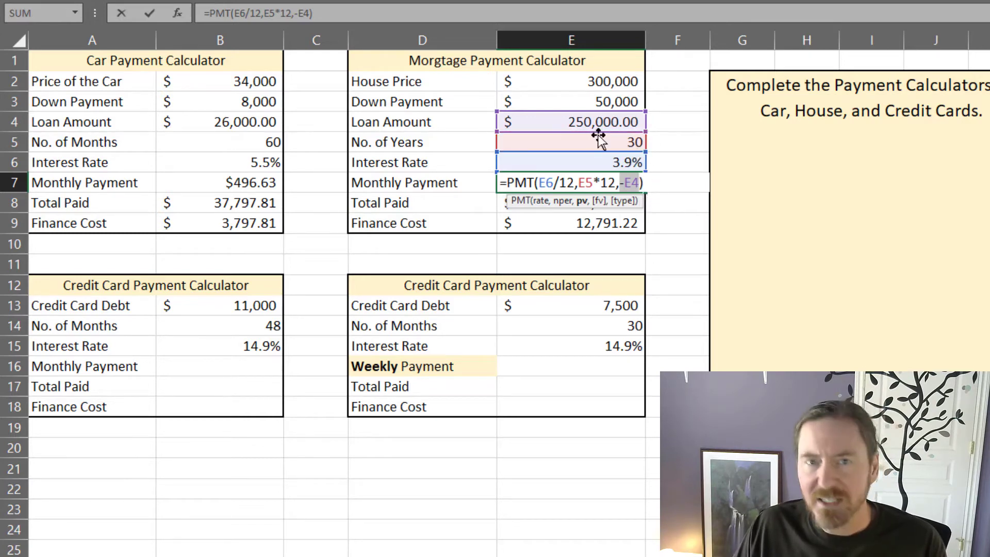
left_click_drag(593, 184, 614, 184)
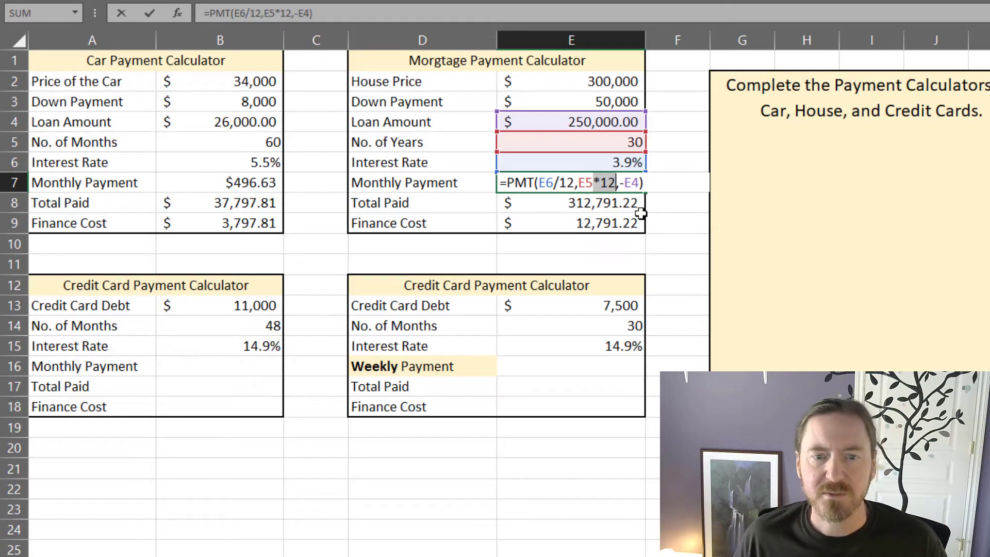
key("Return")
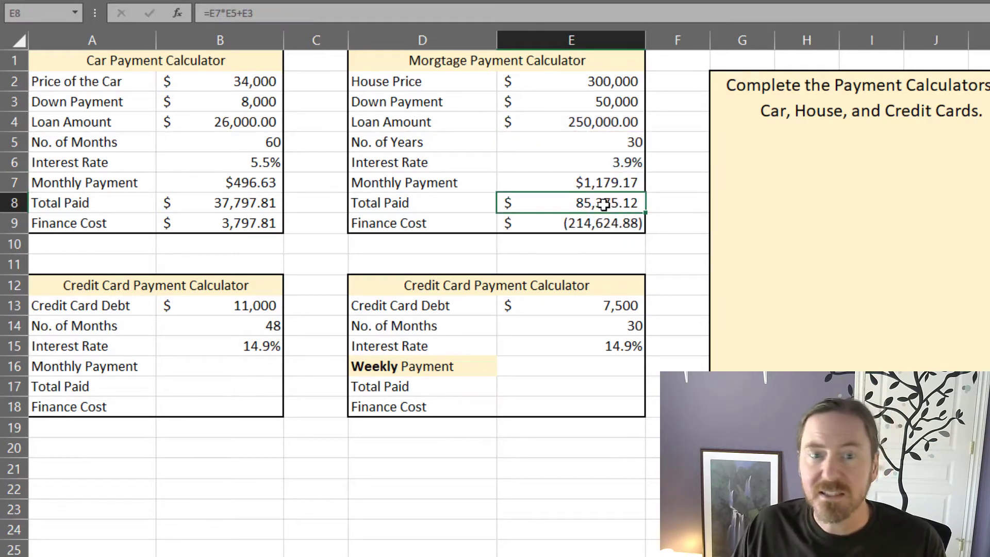
left_click(617, 183)
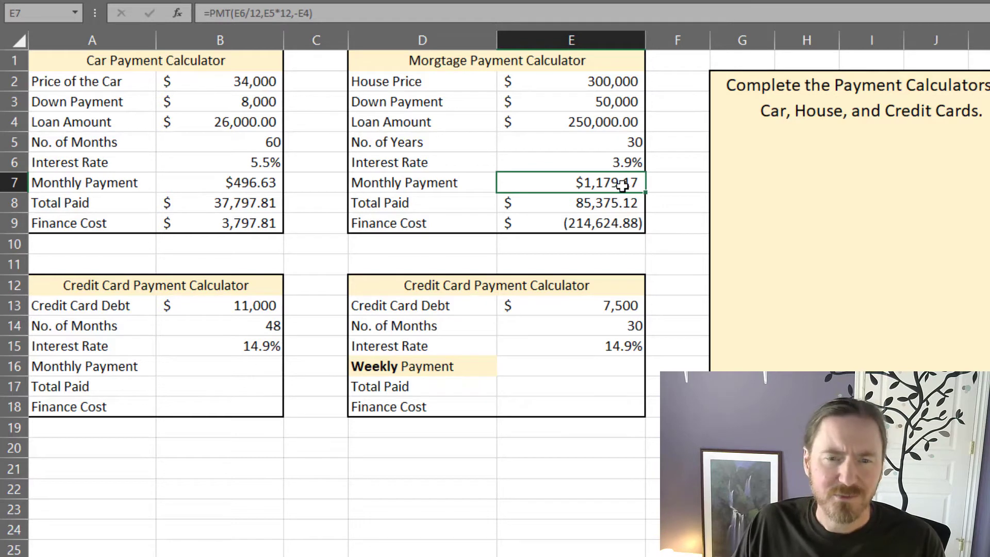
Step: Correct the mortgage's total paid formula in E8 to convert the years into months, =E7*E5*12+E3
left_click(627, 203)
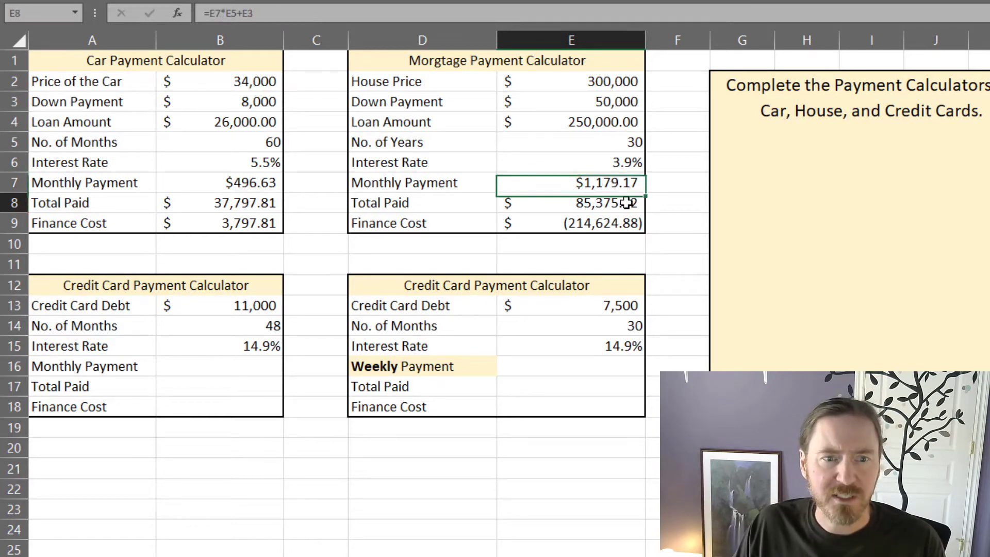
double_click(628, 203)
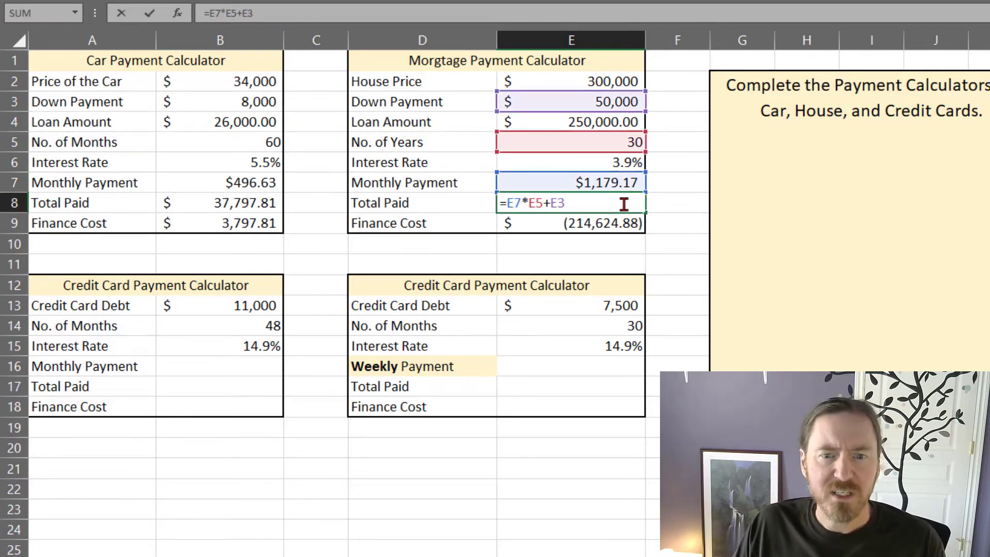
key("Escape")
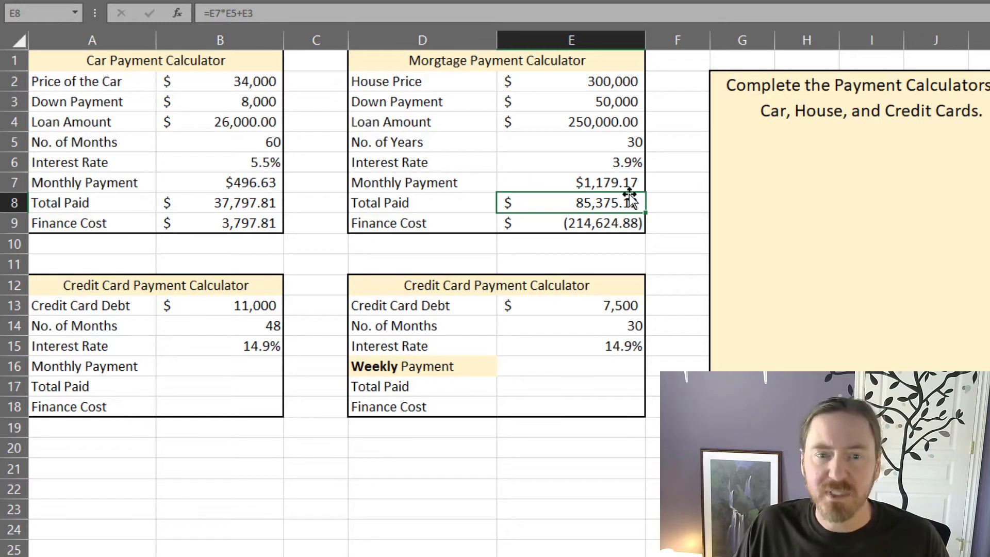
double_click(619, 203)
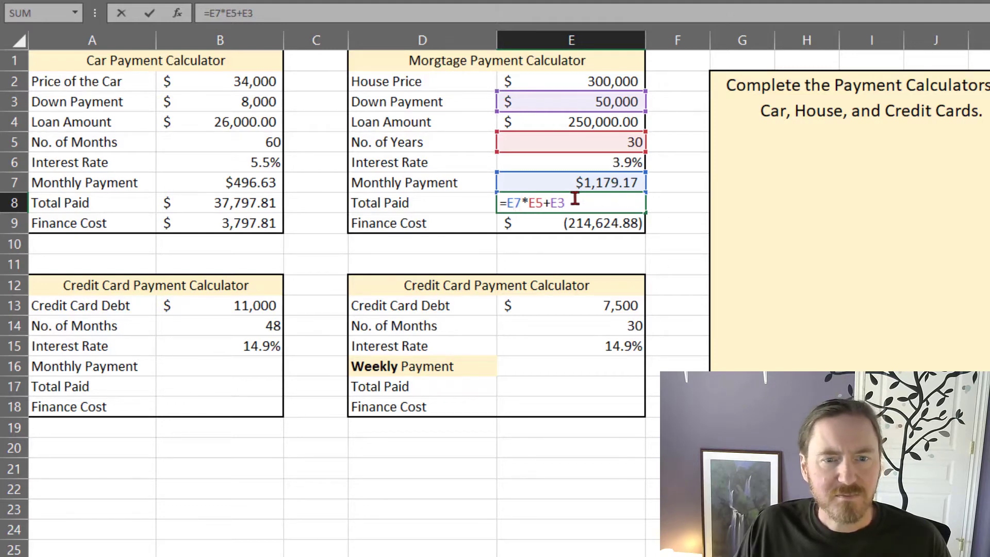
left_click(544, 202)
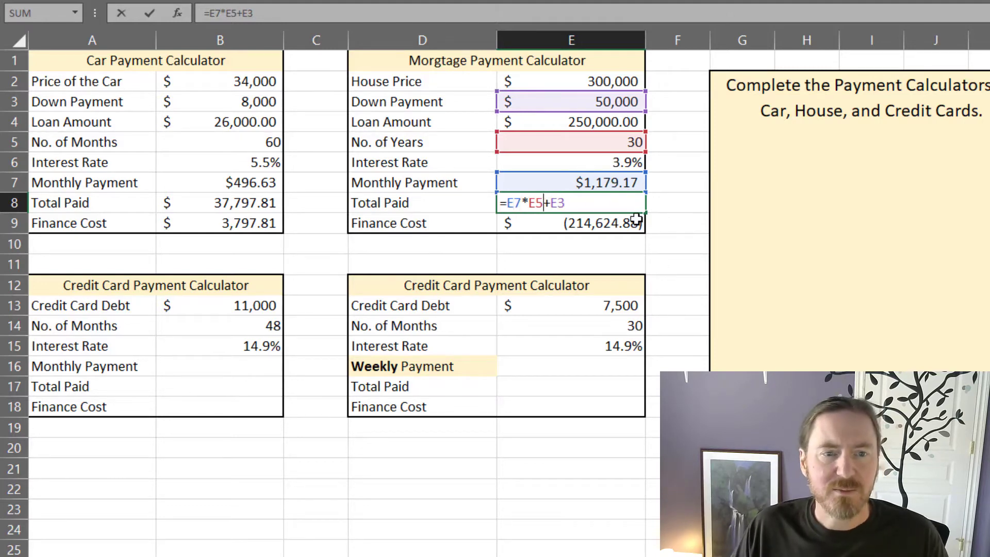
type("*12")
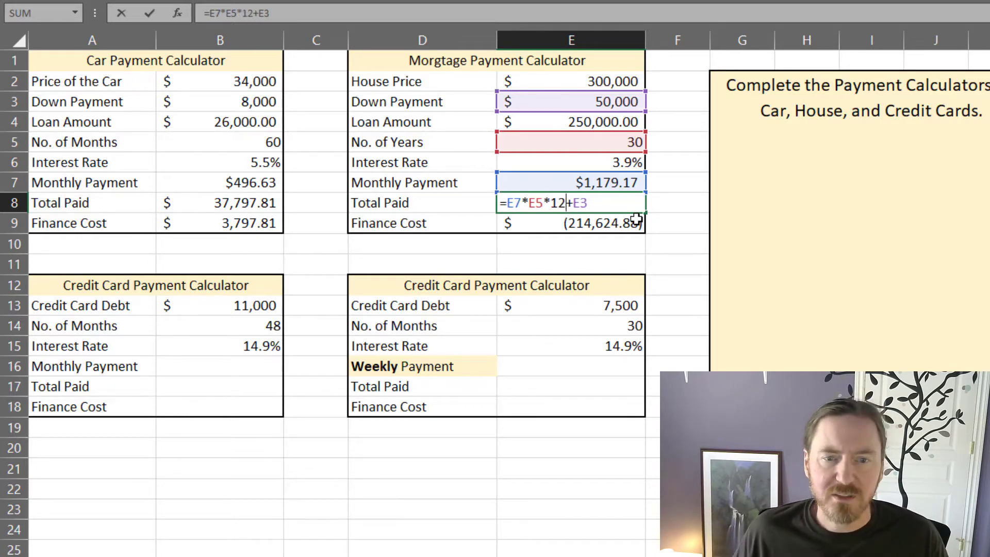
key("Return")
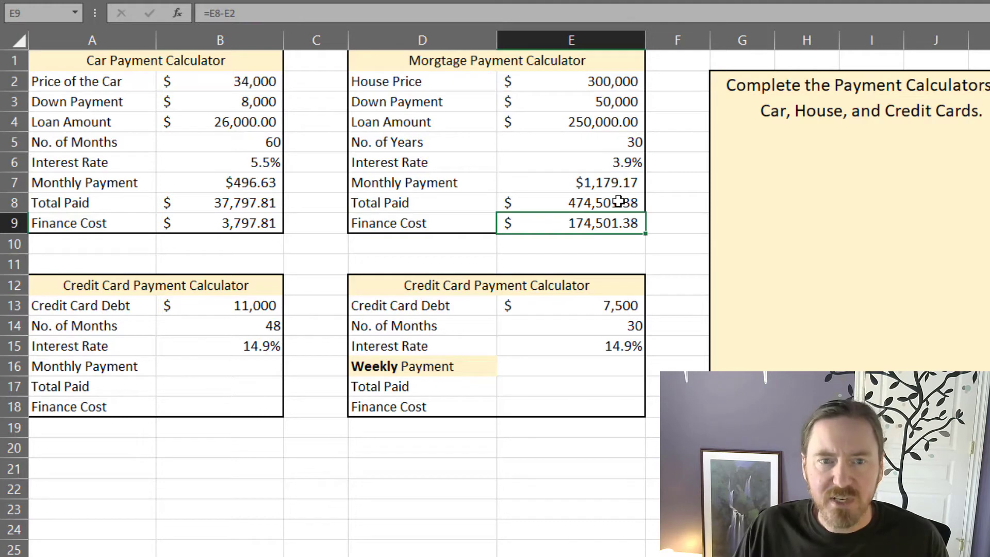
left_click(580, 250)
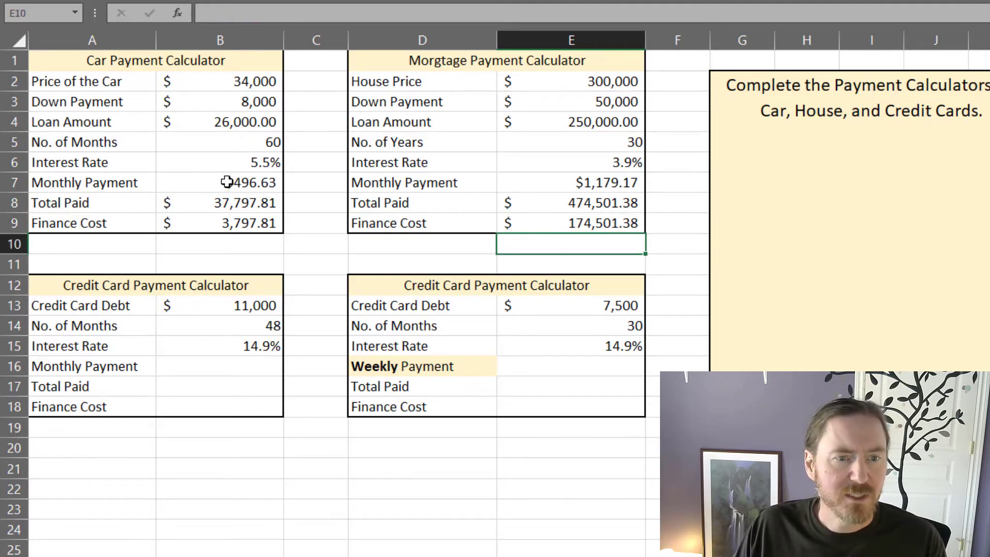
left_click_drag(227, 183, 526, 184)
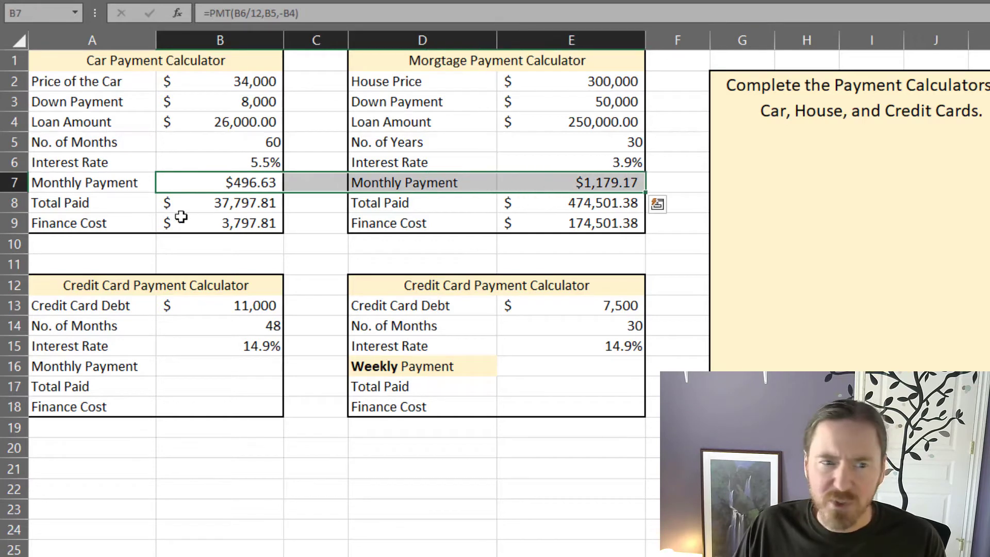
left_click(214, 222)
left_click(206, 386)
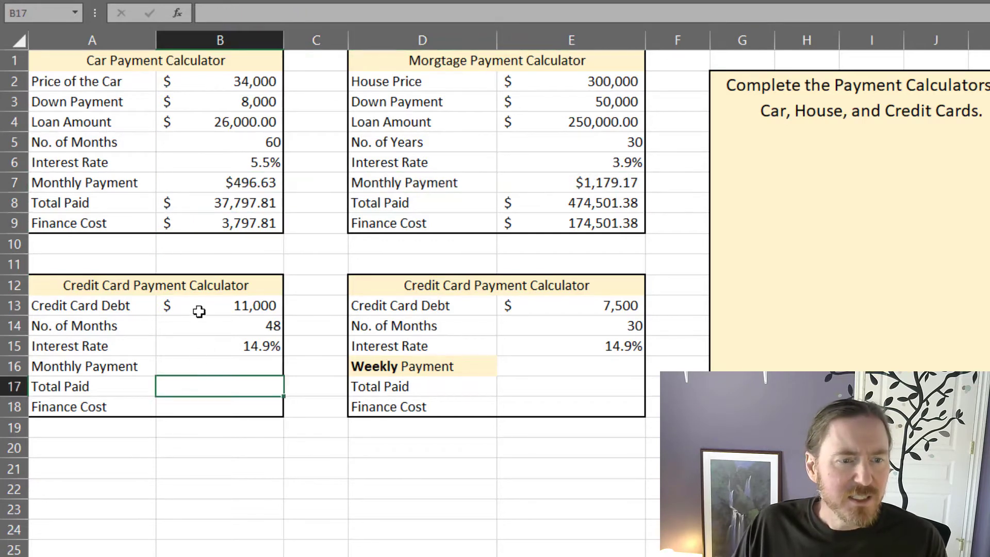
Step: Calculate the first credit card's monthly payment in B16 from its rate, months and debt, =PMT(B15/12,B14,-B13)
left_click(228, 366)
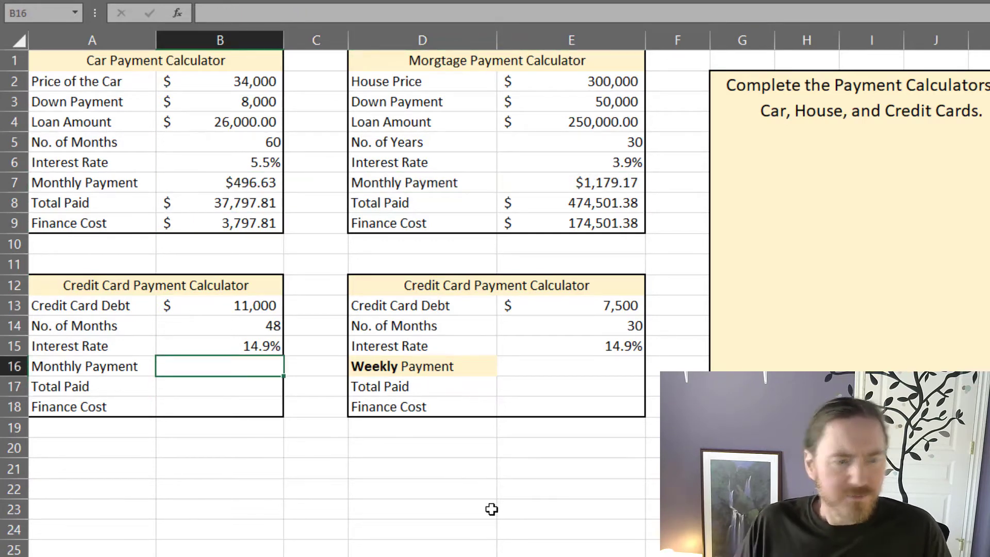
type("=pmt(")
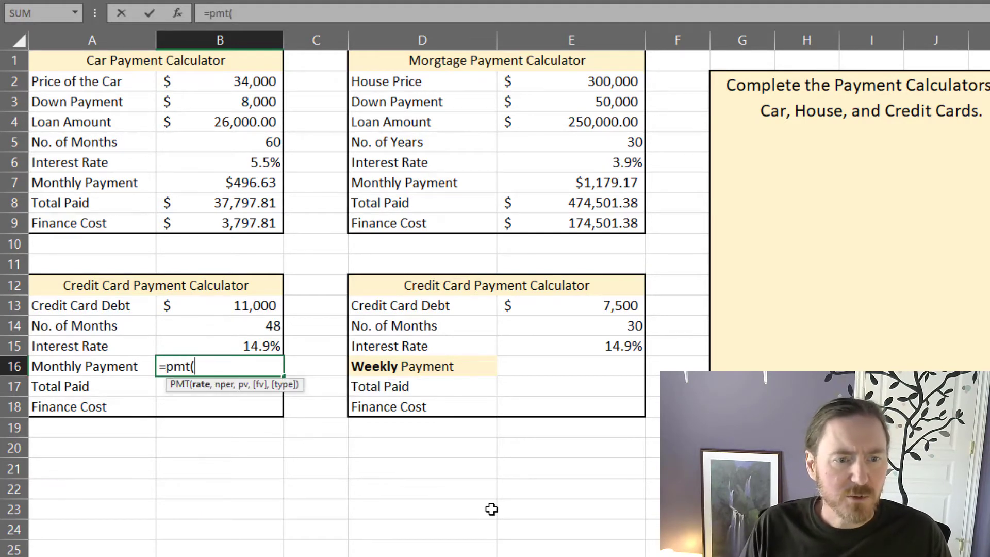
left_click(259, 344)
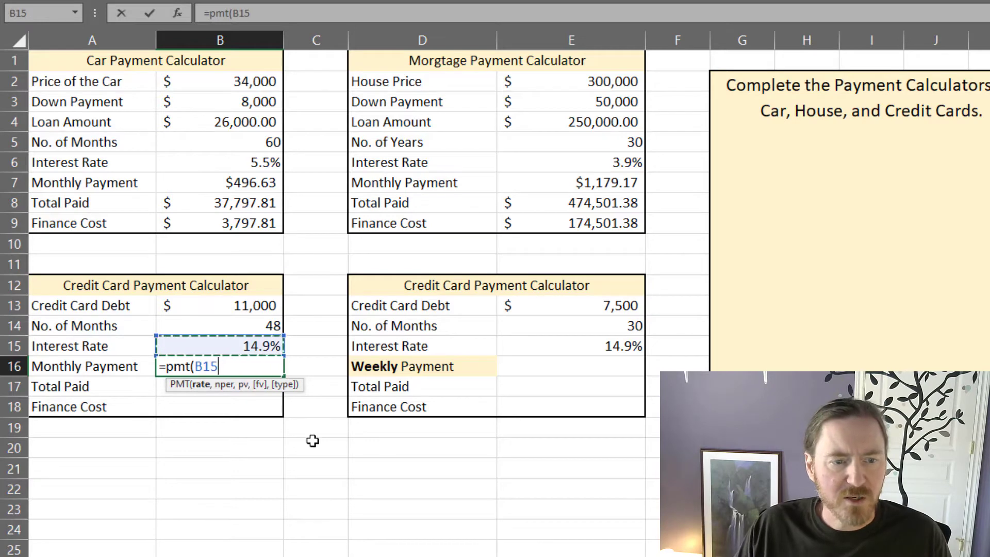
type("/12,")
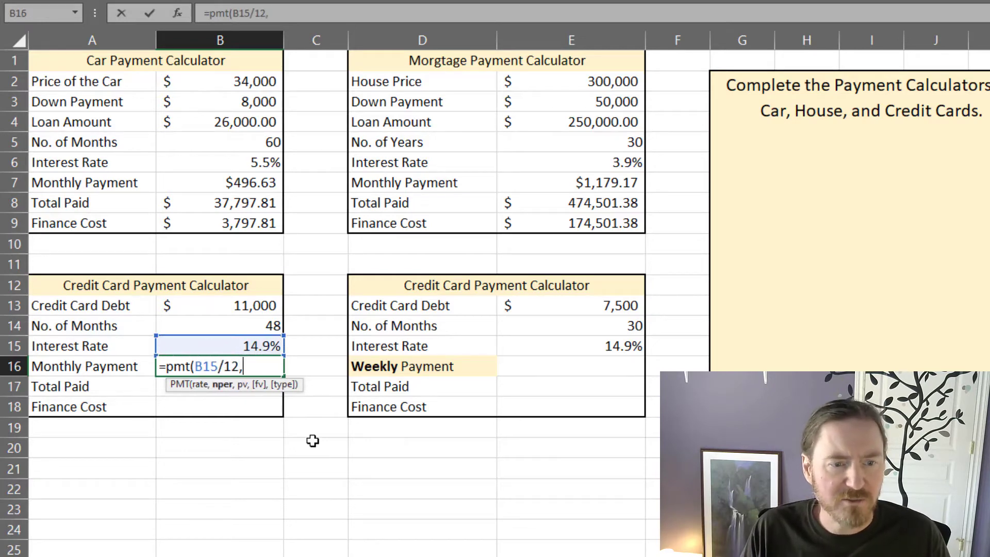
left_click(239, 325)
type(",-")
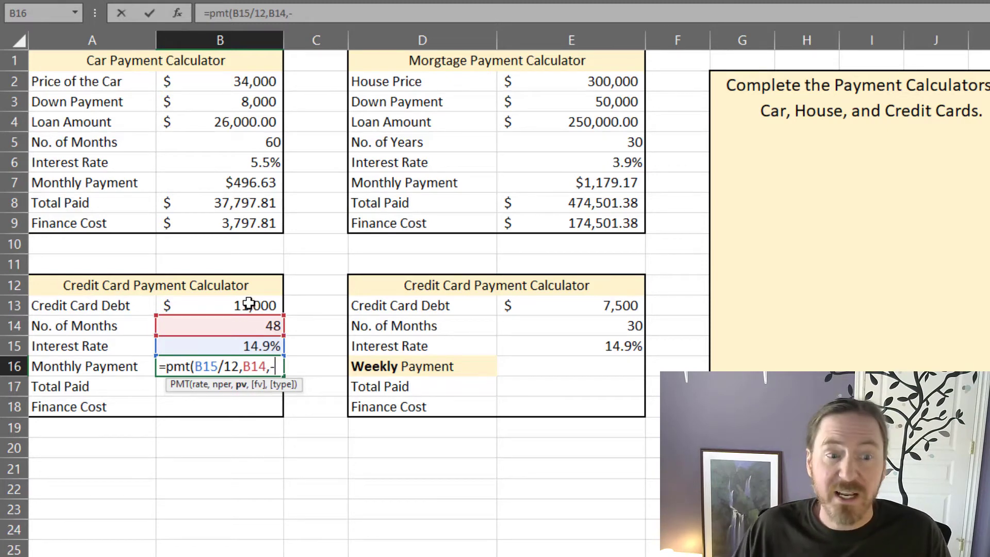
left_click(249, 304)
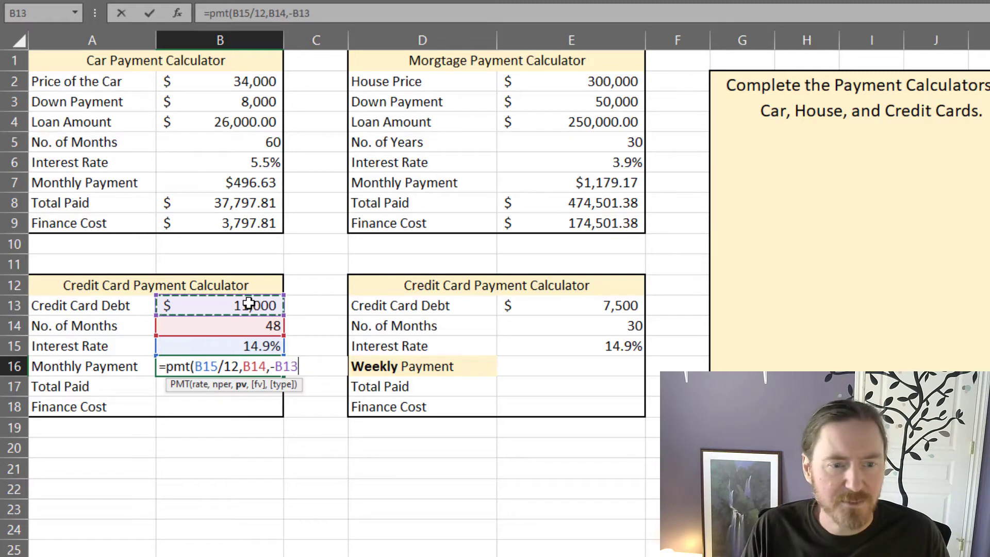
type(")")
key("Return")
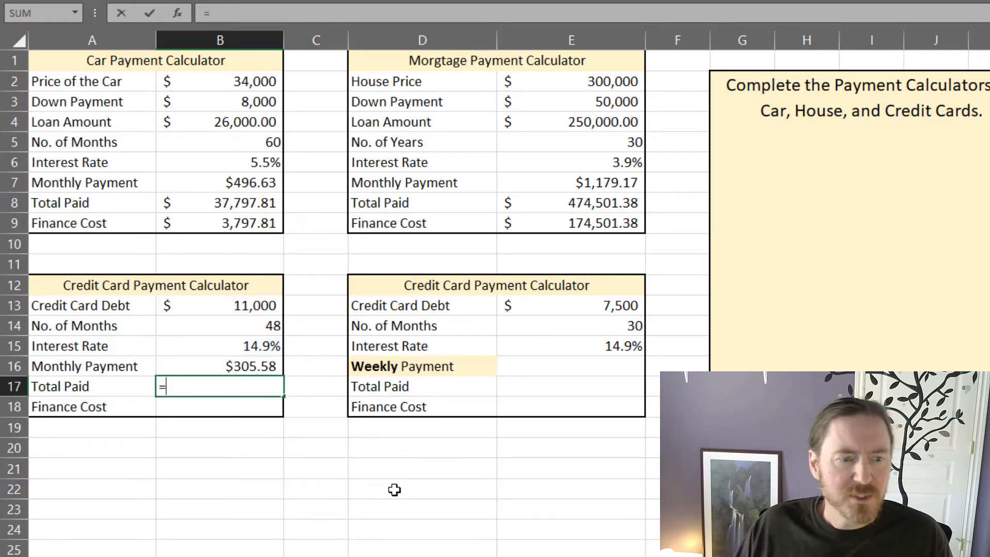
Step: Calculate the first credit card's total paid in B17 as the monthly payment times the number of months, =B16*B14
left_click(227, 367)
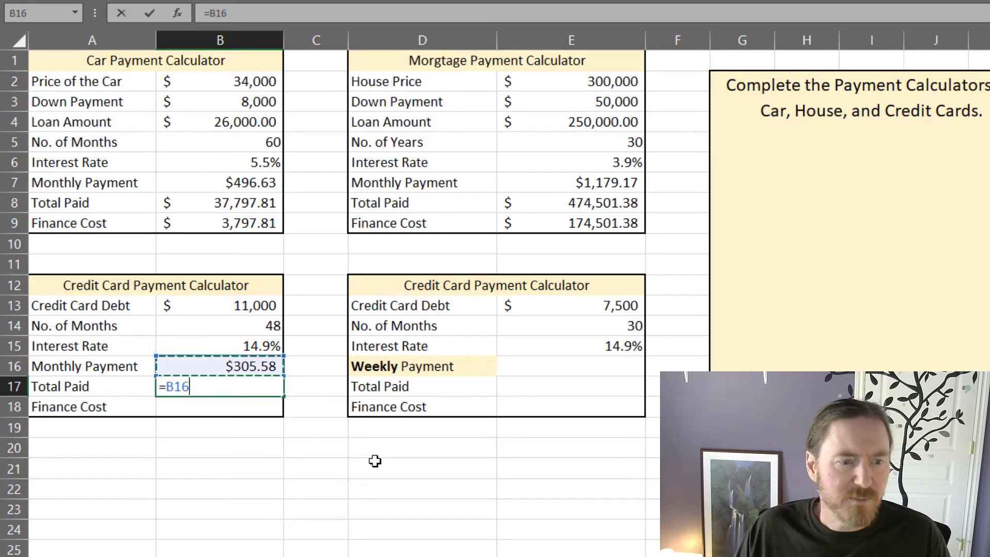
type("*")
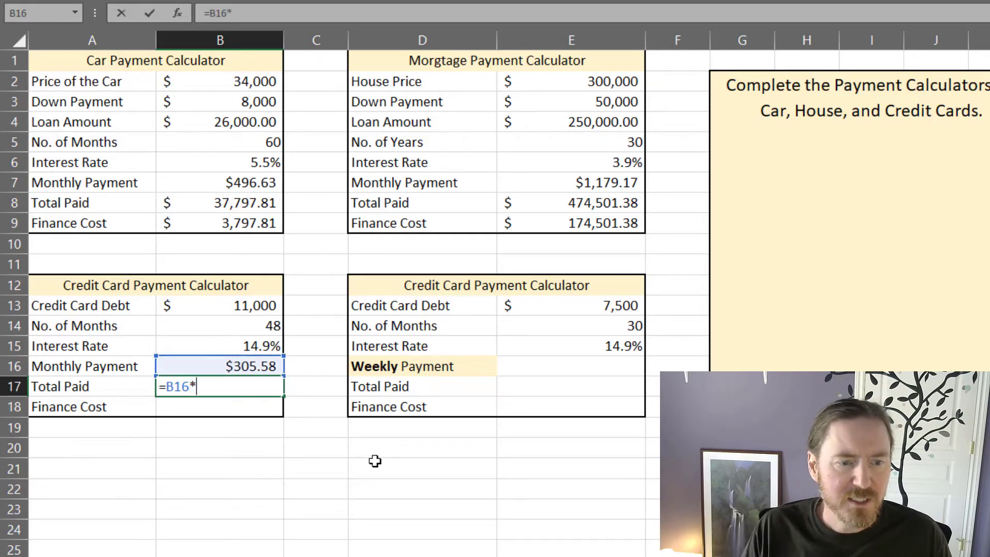
left_click(269, 328)
key("Return")
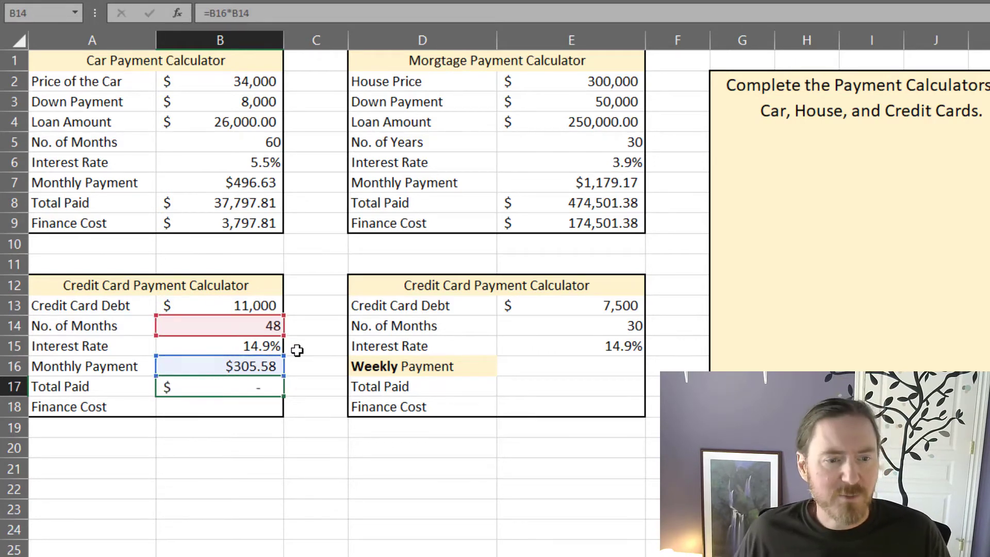
Step: Calculate the first credit card's finance cost in B18 as the total paid minus the credit card debt, =B17-B13
left_click(272, 306)
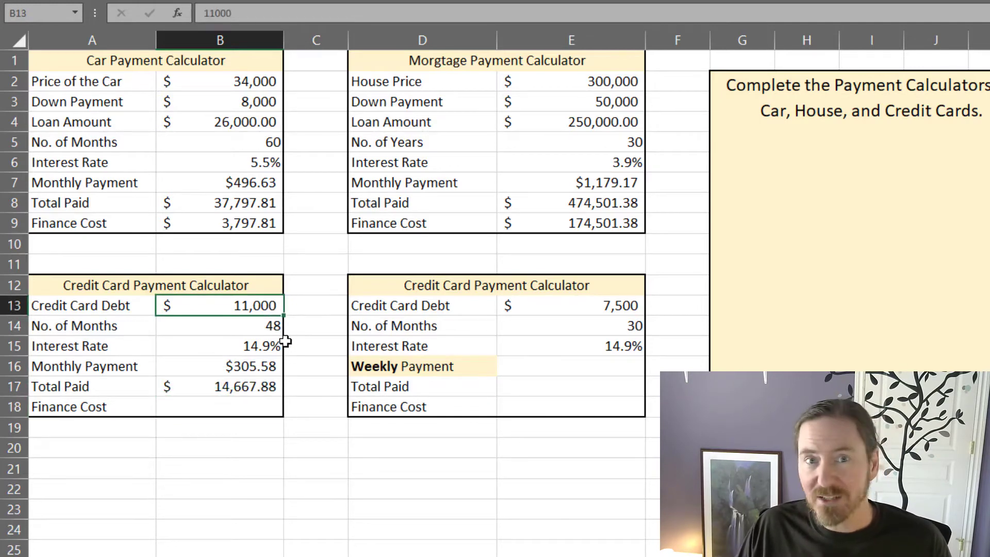
left_click(265, 388)
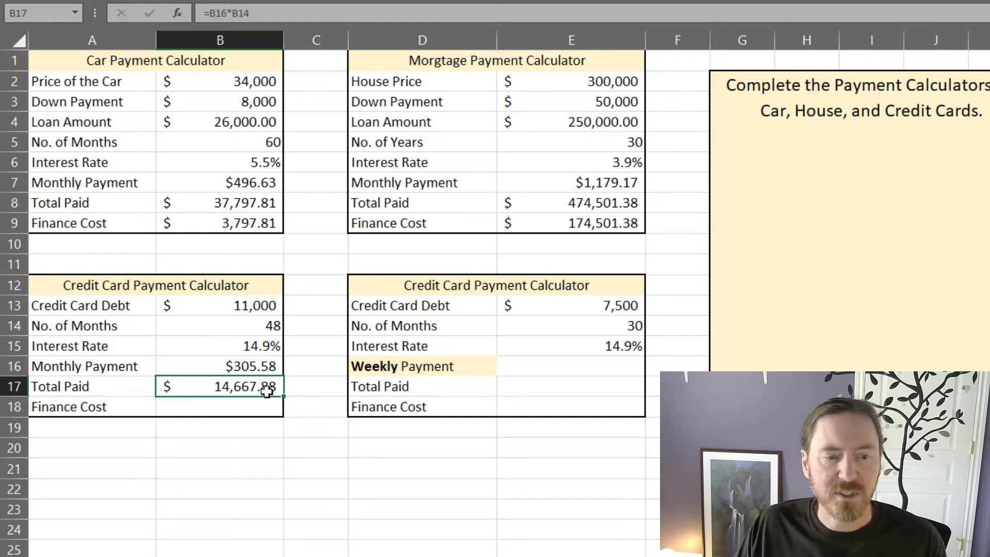
left_click(272, 407)
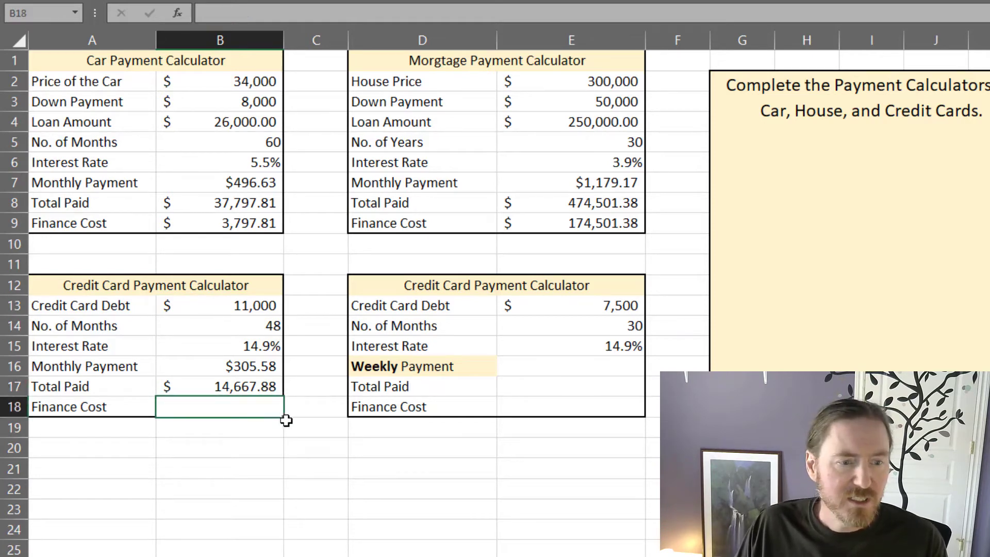
type("=")
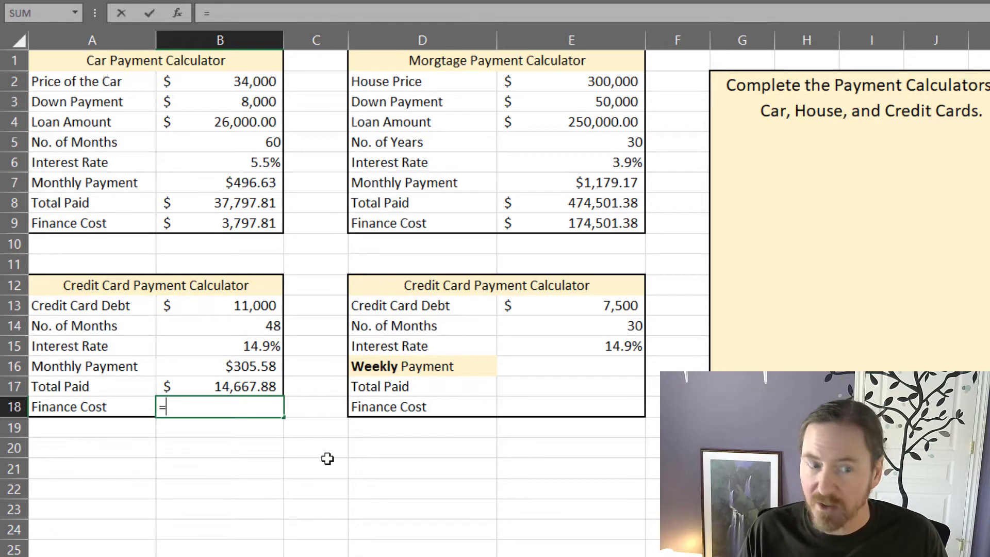
left_click(233, 385)
type("-")
left_click(253, 307)
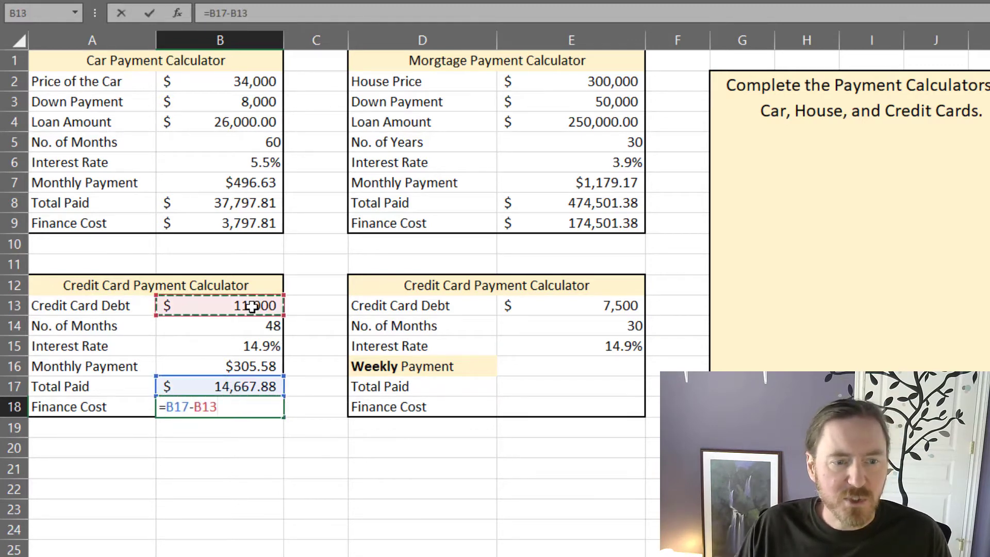
key("Return")
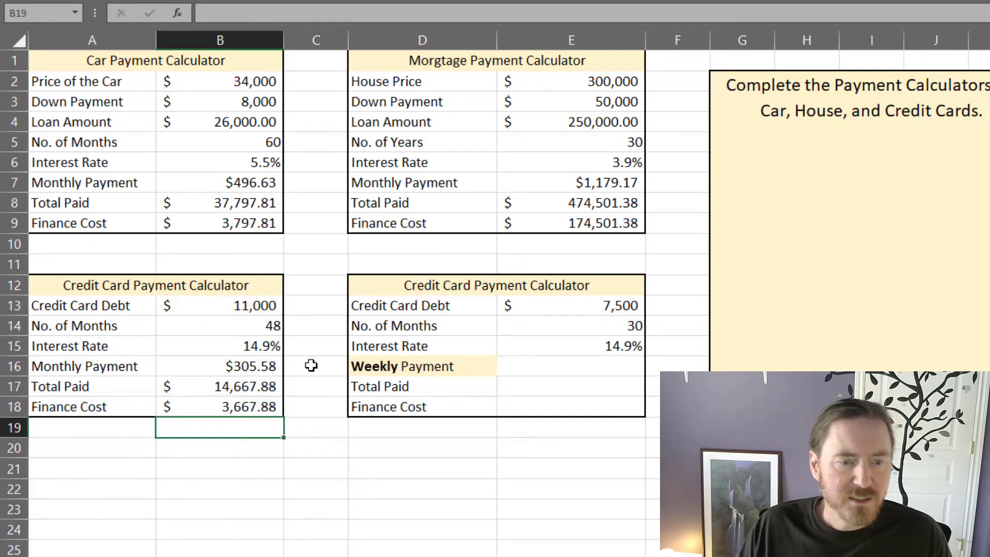
left_click_drag(261, 312, 278, 408)
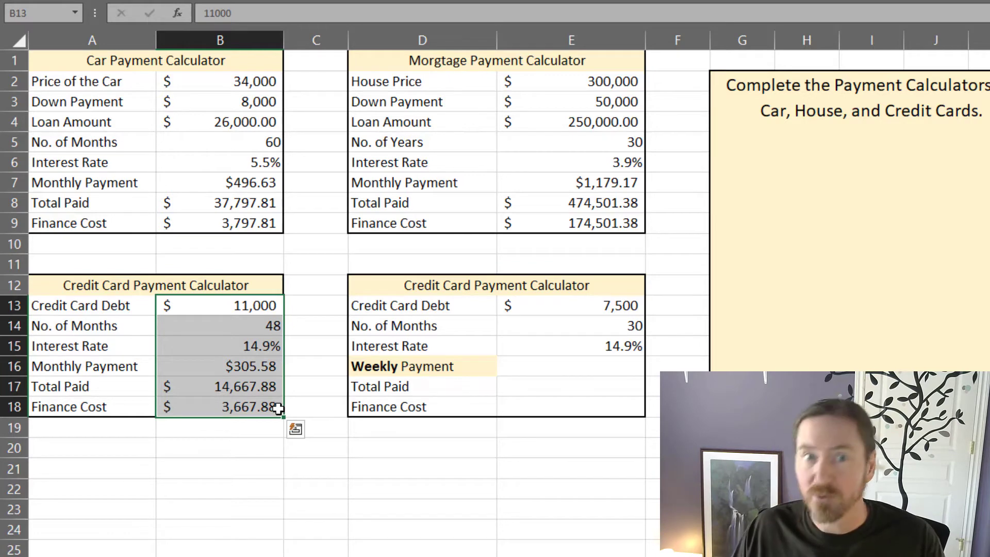
left_click(231, 381)
left_click(248, 436)
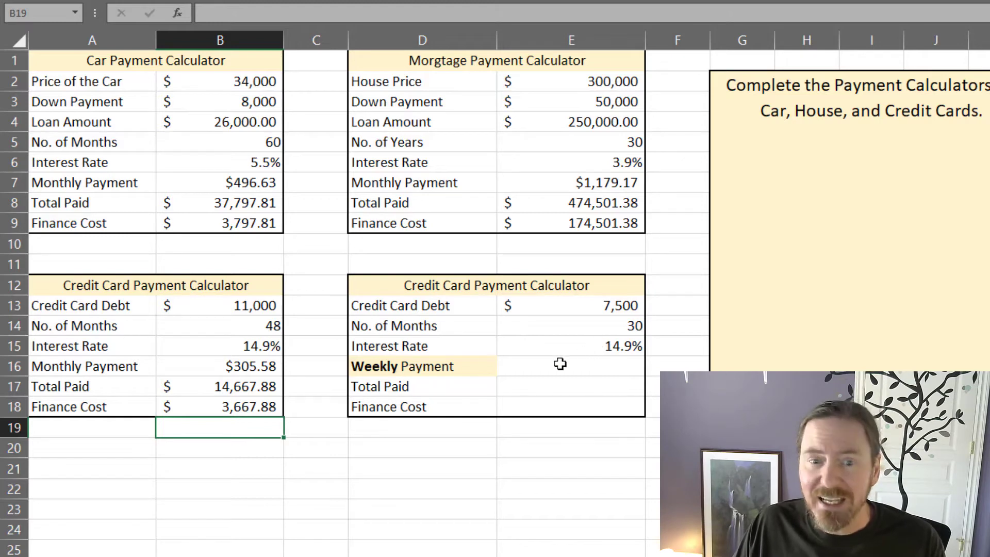
left_click(433, 367)
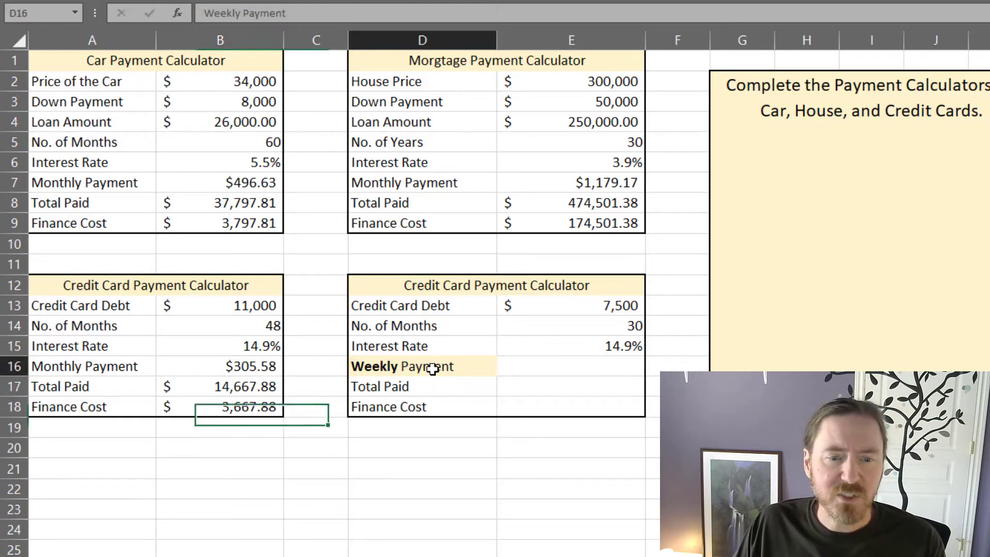
left_click(565, 365)
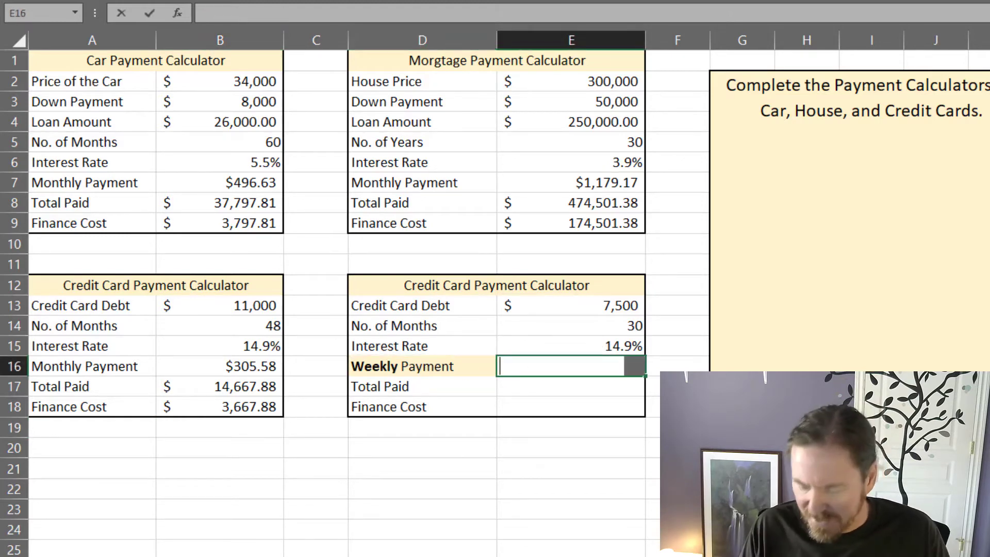
type("=pmt(")
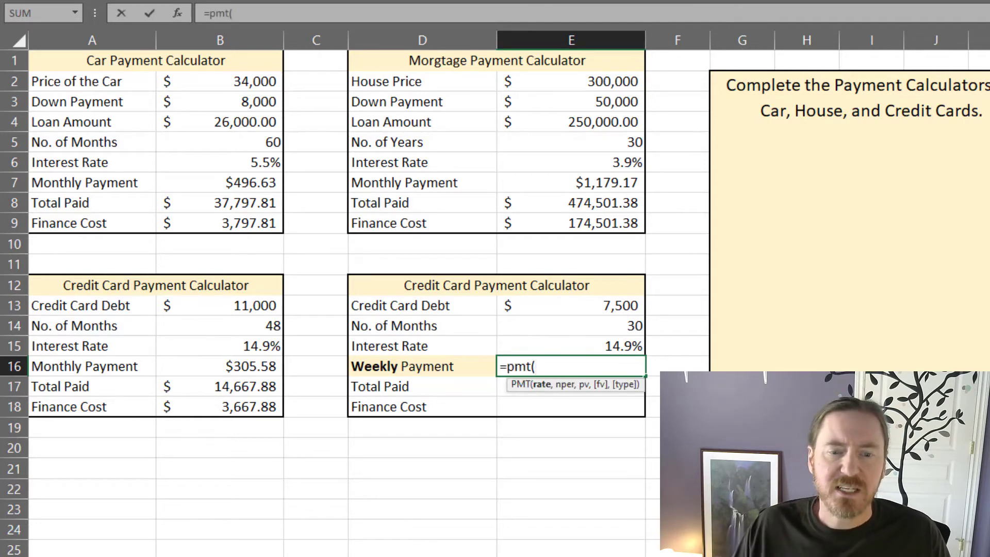
left_click(579, 340)
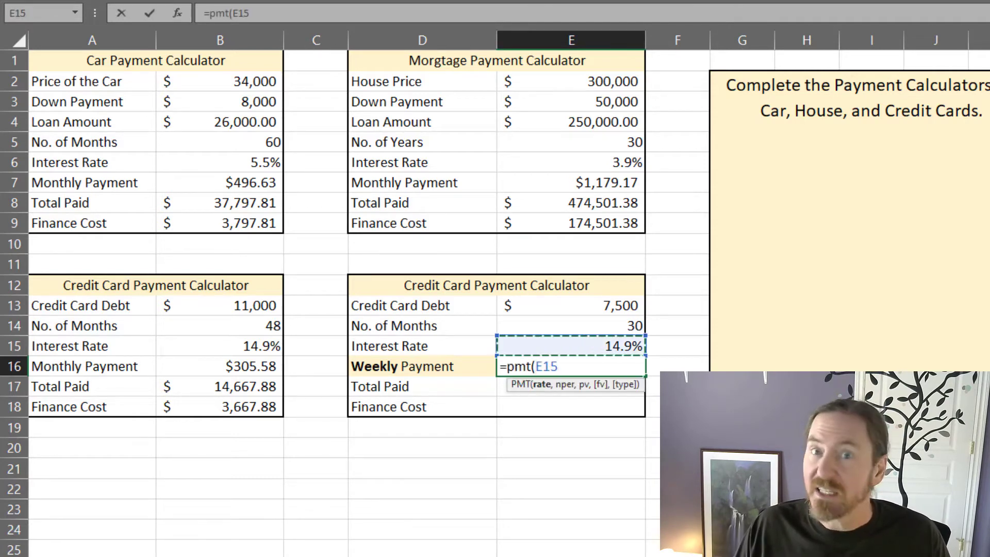
type("/")
type("52")
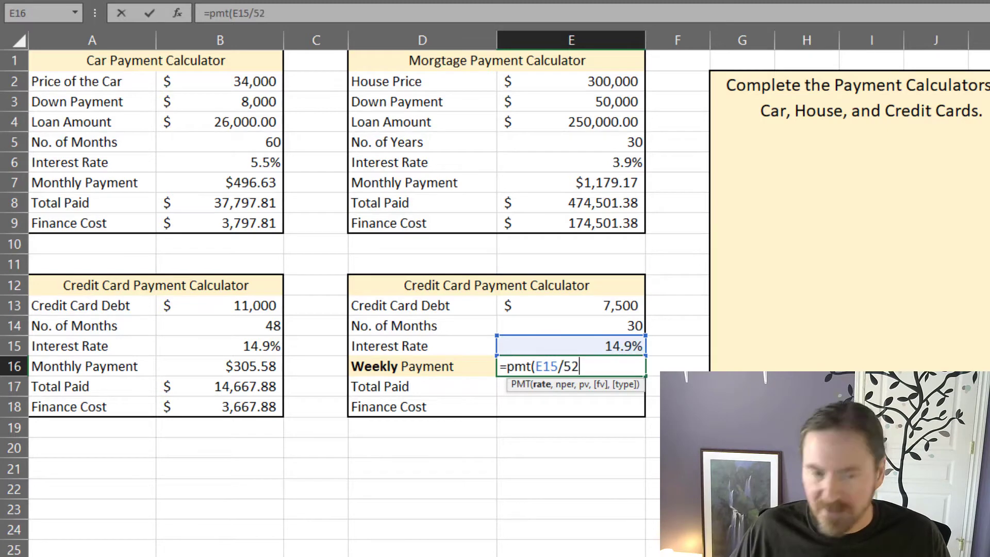
type(",")
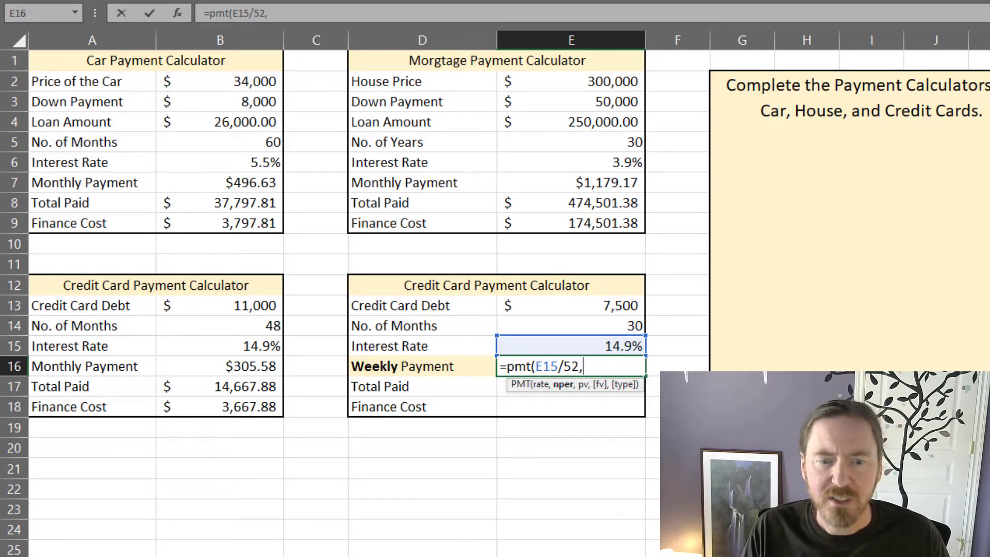
left_click(605, 324)
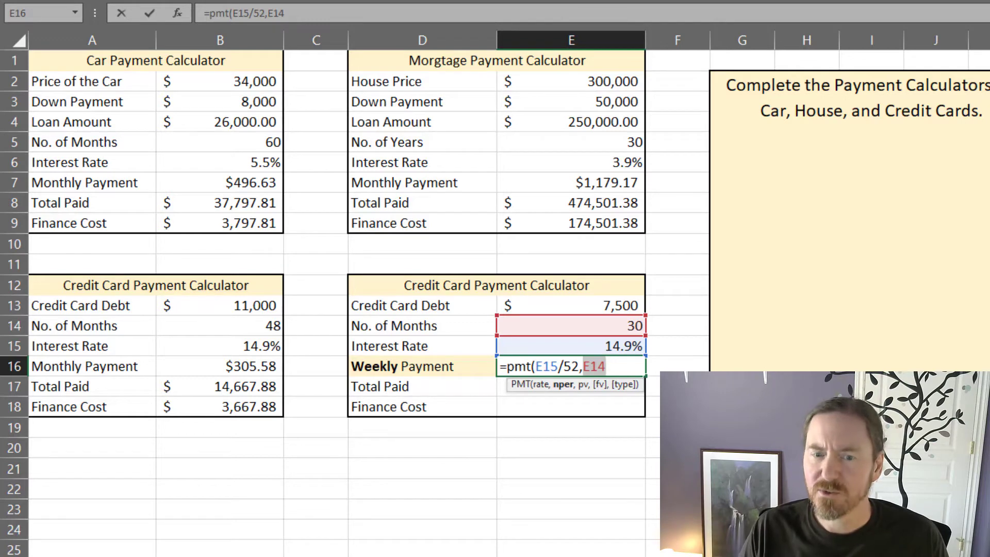
type("(30/")
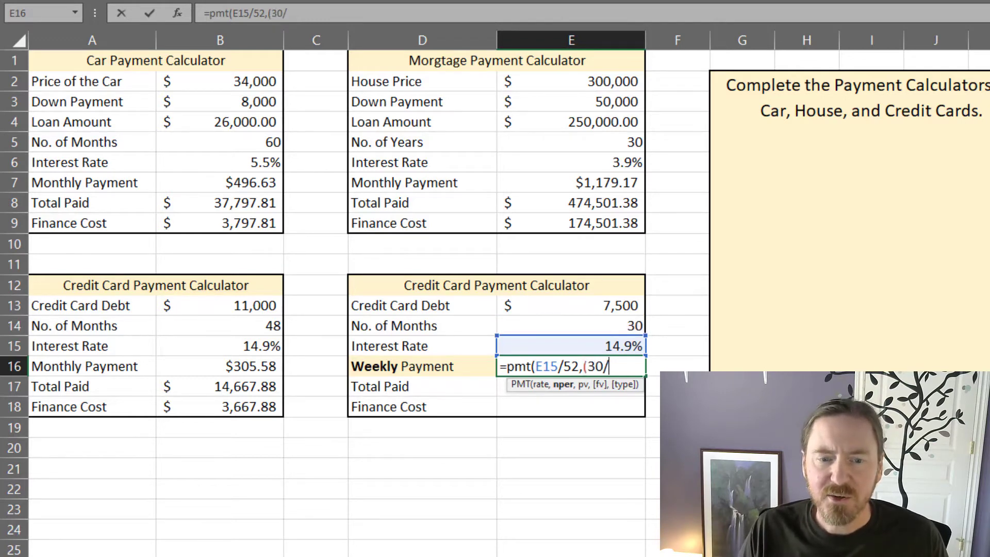
type("12)")
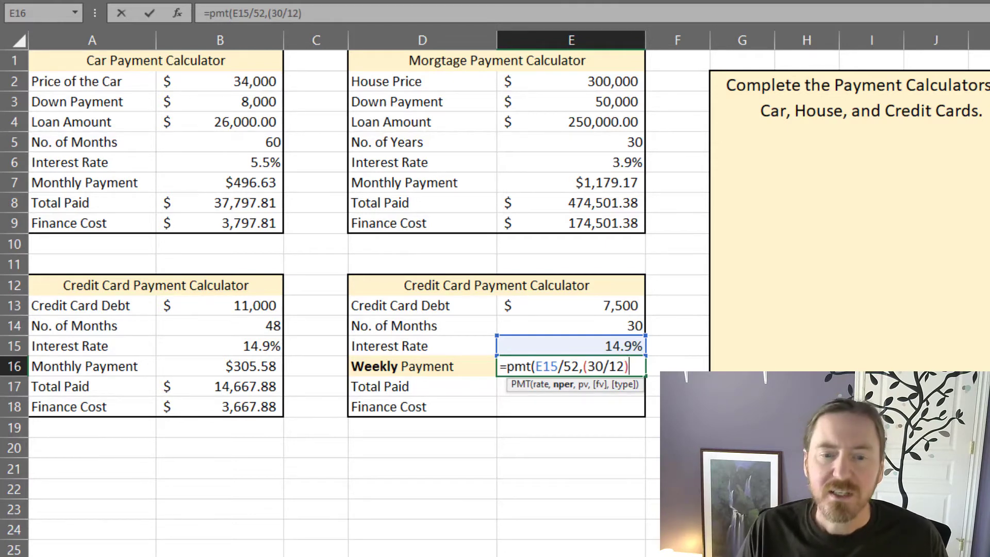
type("*52")
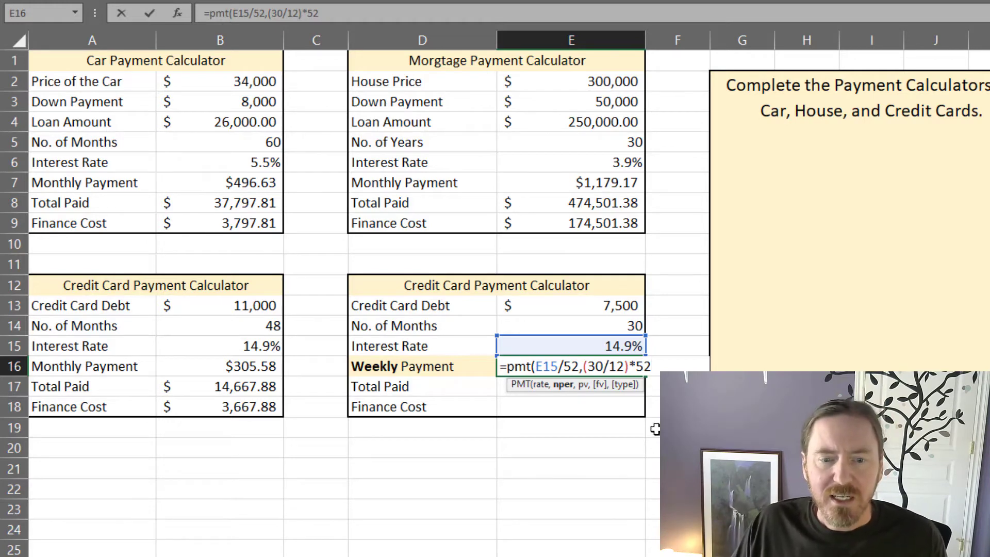
key("Escape")
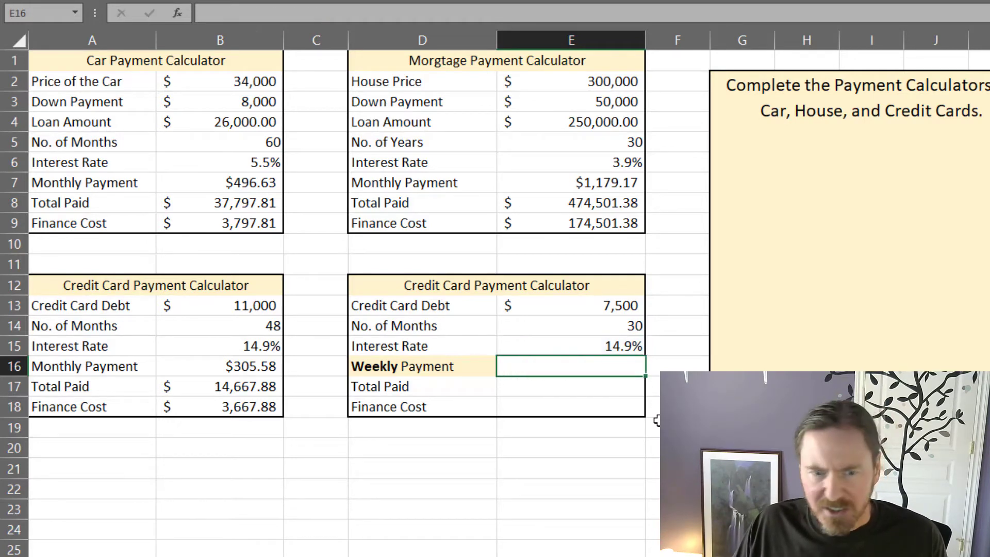
Step: Label three cells in M9:M11 beside the instruction box as month, years and weeks for a conversion helper
left_click(665, 489)
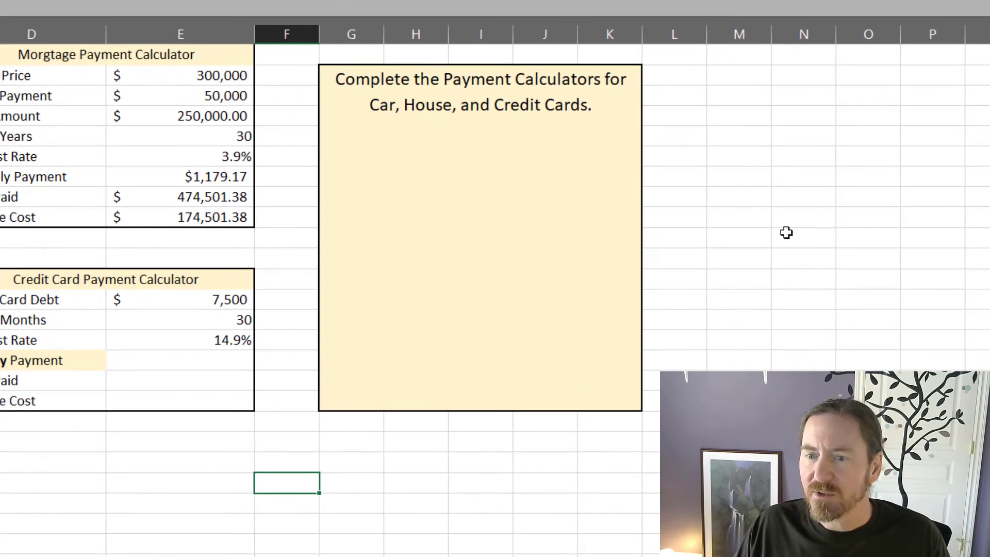
left_click(983, 237)
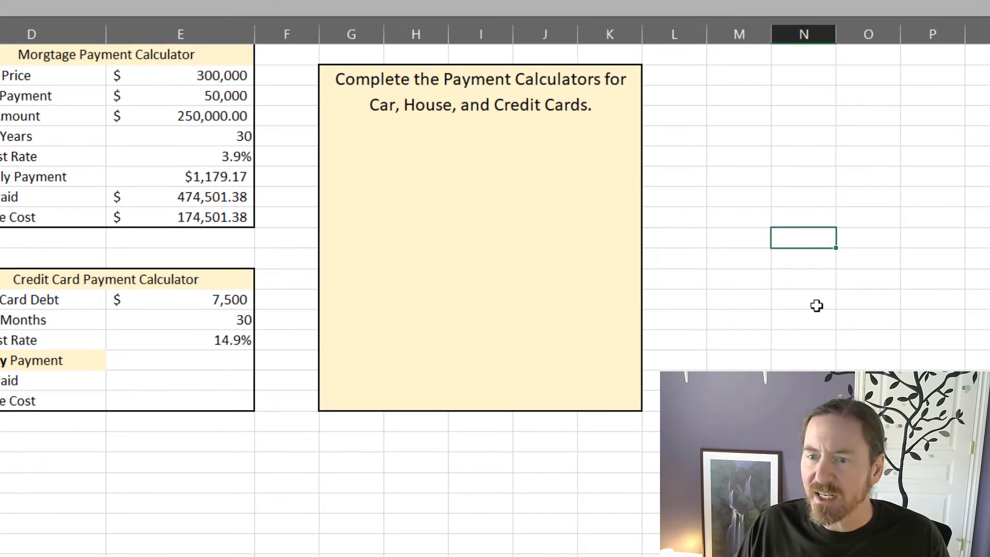
left_click(943, 222)
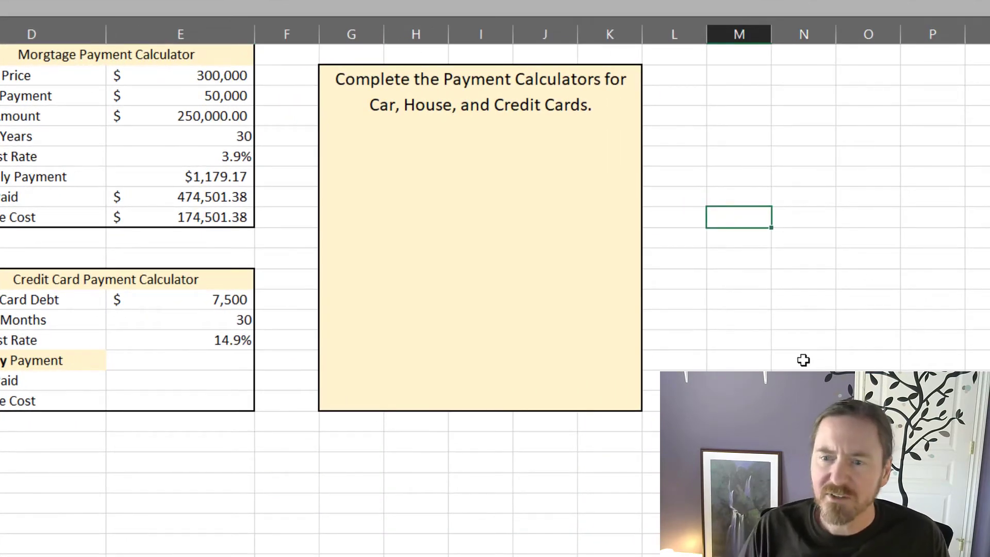
type("month")
key("Return")
type("years")
key("Return")
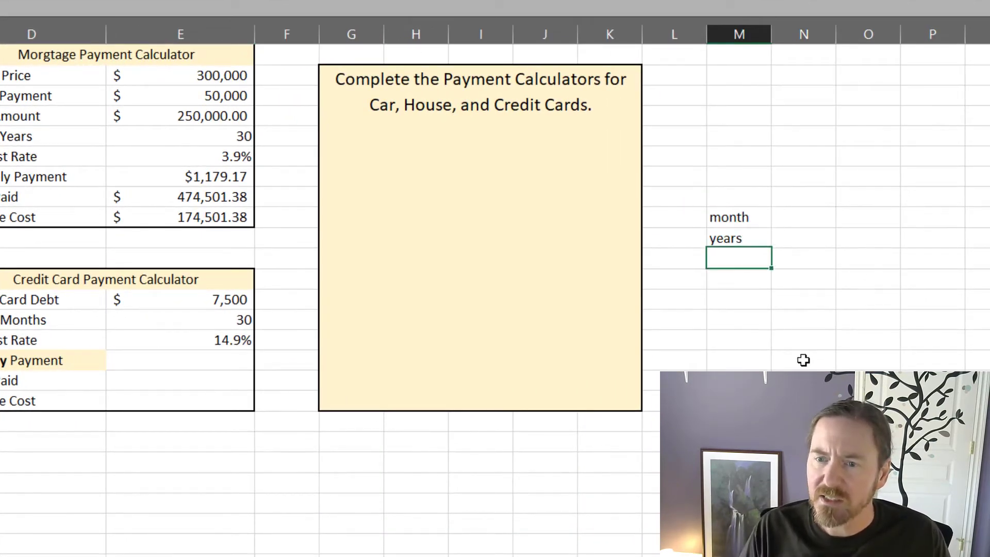
type("weeks")
key("Return")
Step: Enter 30 as the month value in N9 and convert it to years in N10 with =N9/12
left_click(796, 215)
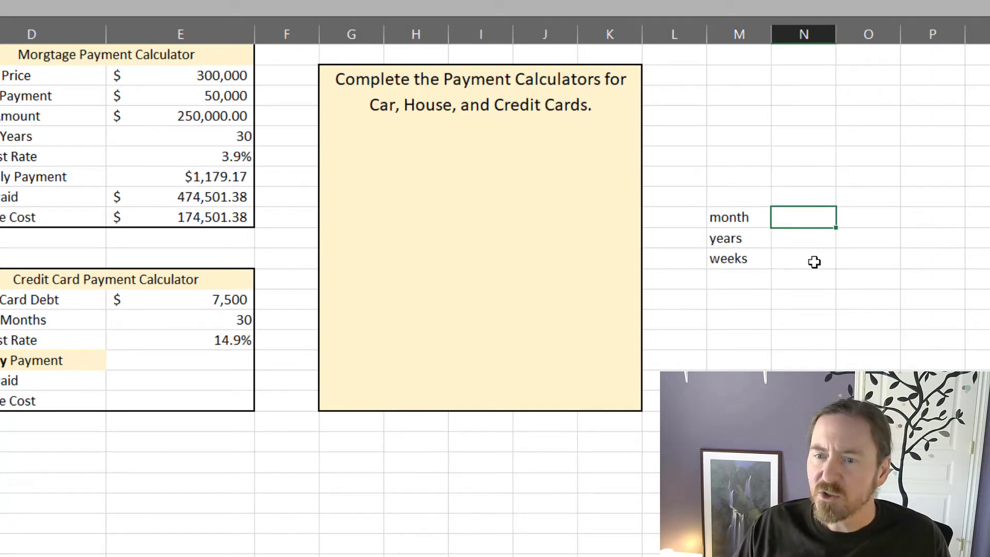
type("30")
key("Return")
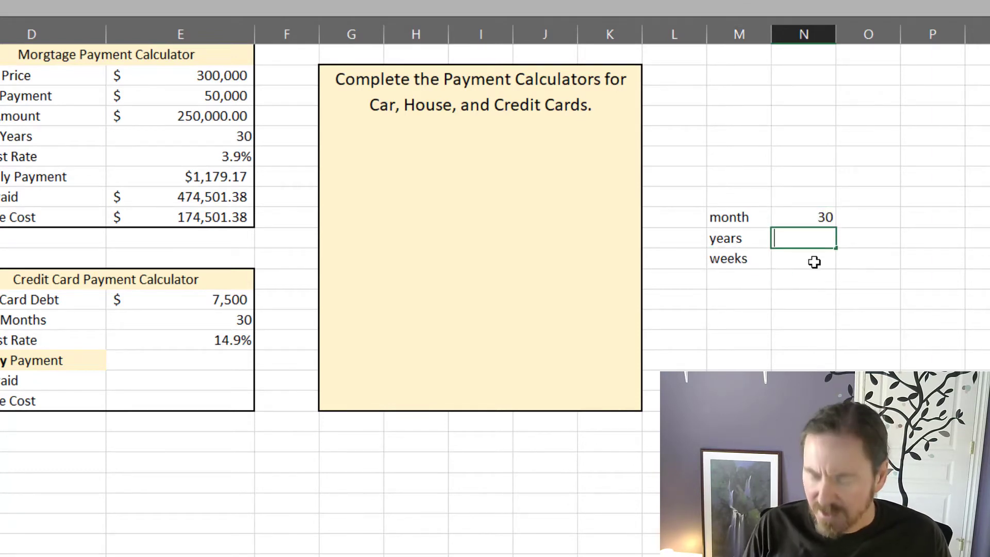
type("=")
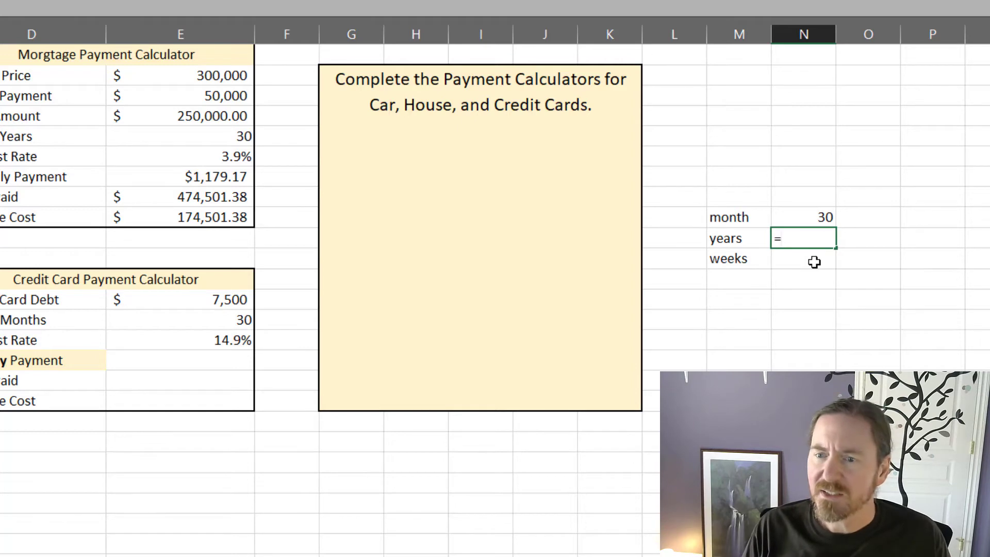
left_click(818, 210)
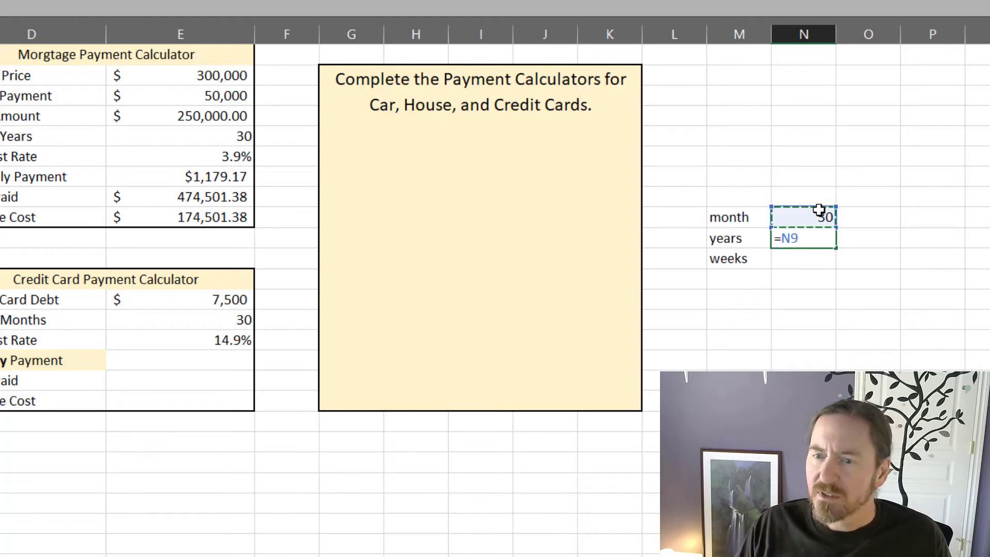
type("/12")
key("Return")
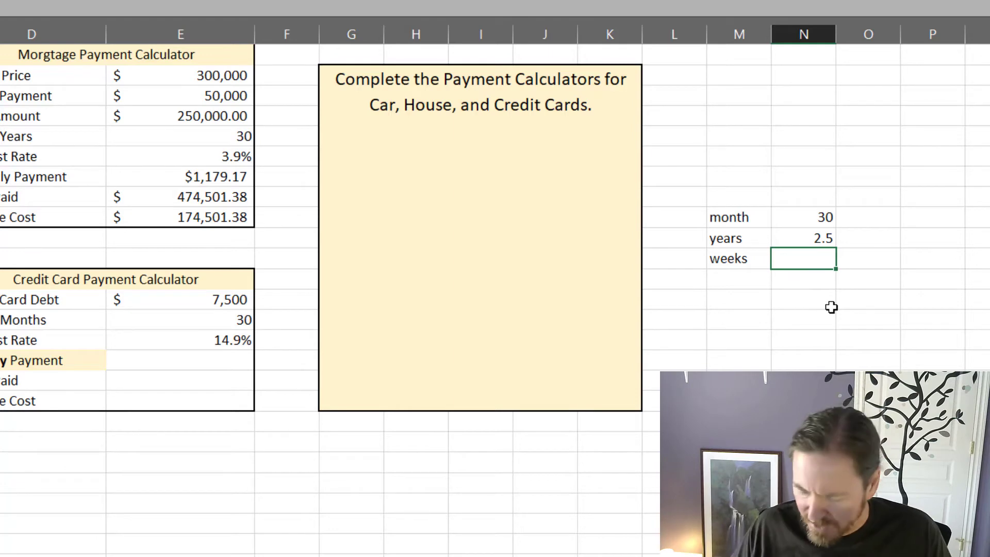
Step: Convert the helper's years to weeks in N11 with =N10*52
type("=")
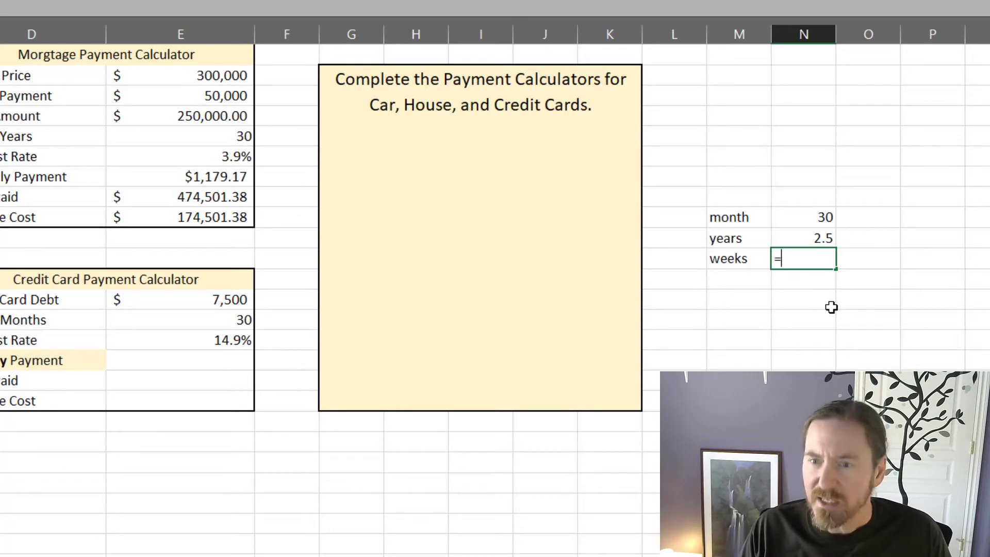
left_click(822, 242)
type("*")
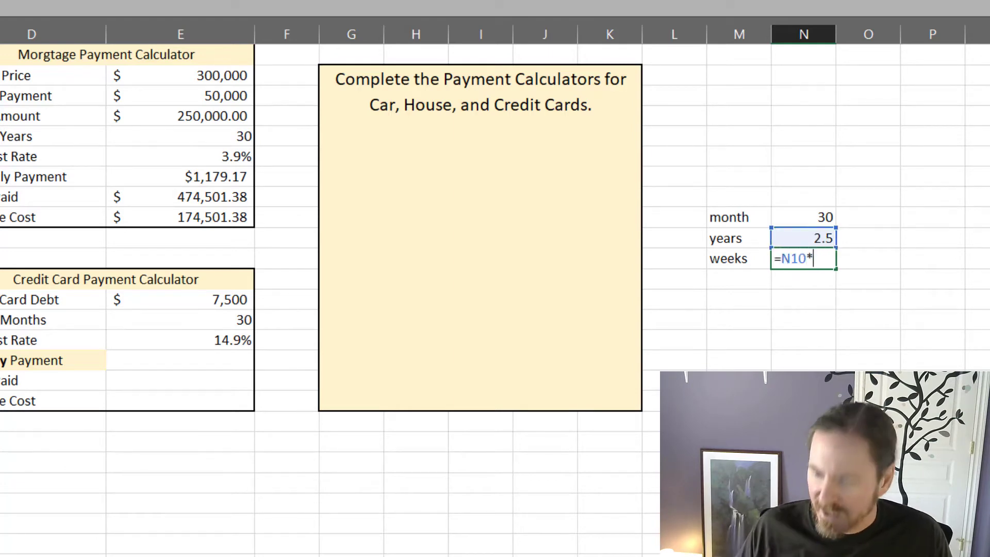
type("52")
key("Return")
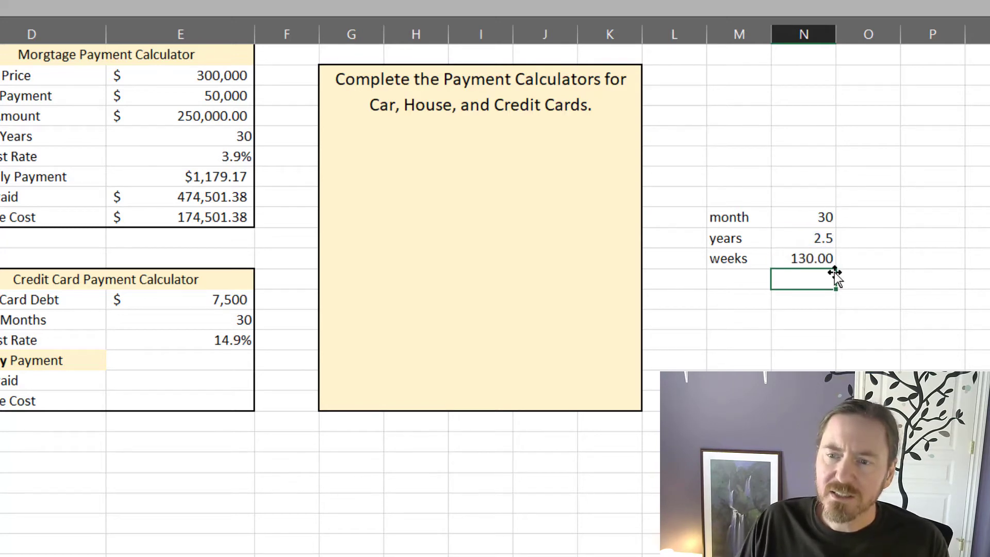
Step: Set the helper's month value in N9 to 1 to test the conversion for a single month
left_click(813, 325)
left_click(801, 217)
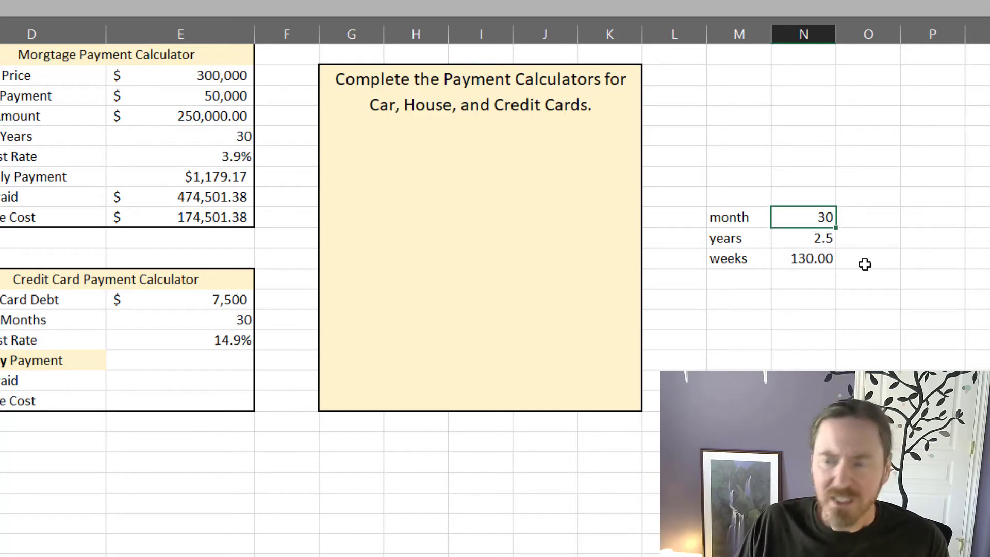
type("1")
key("Return")
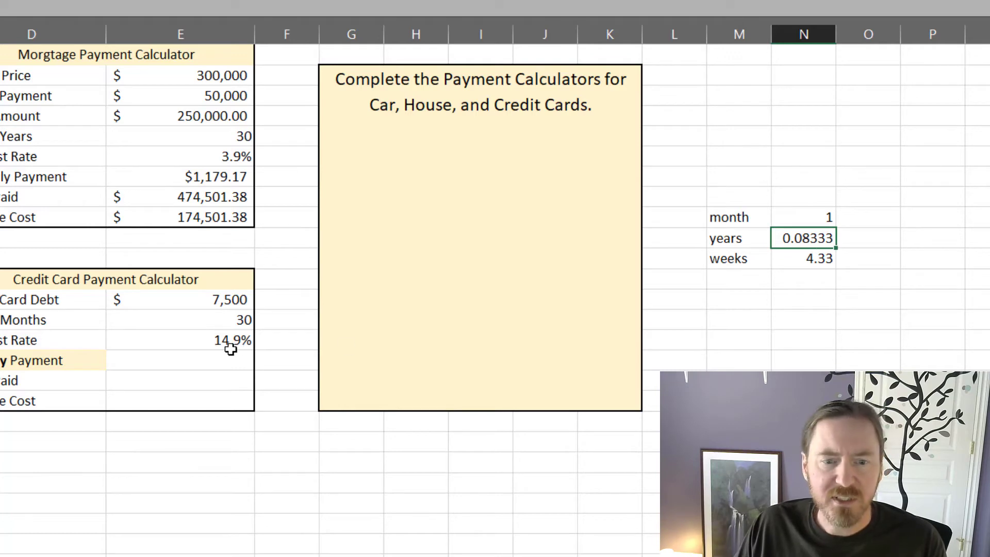
Step: Calculate the weekly credit card payment in E16 with =PMT(E15/52,(E14/12)*52,-E13)
left_click(212, 359)
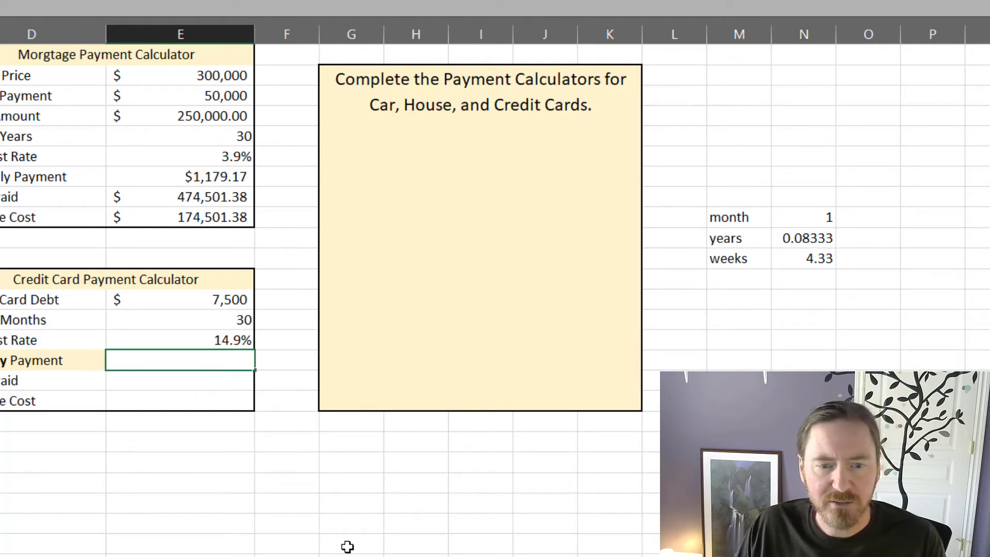
type("=pmt(")
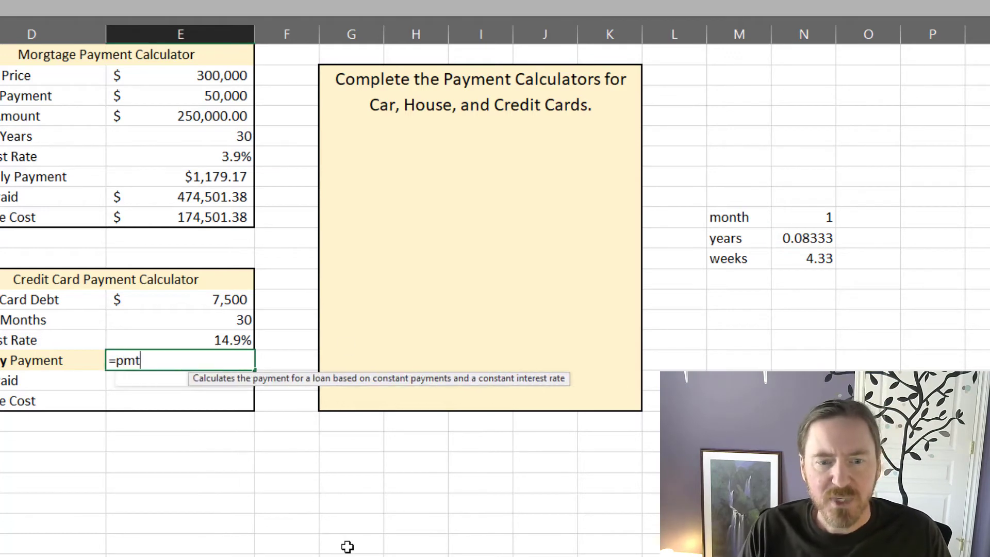
left_click(232, 339)
type("/52")
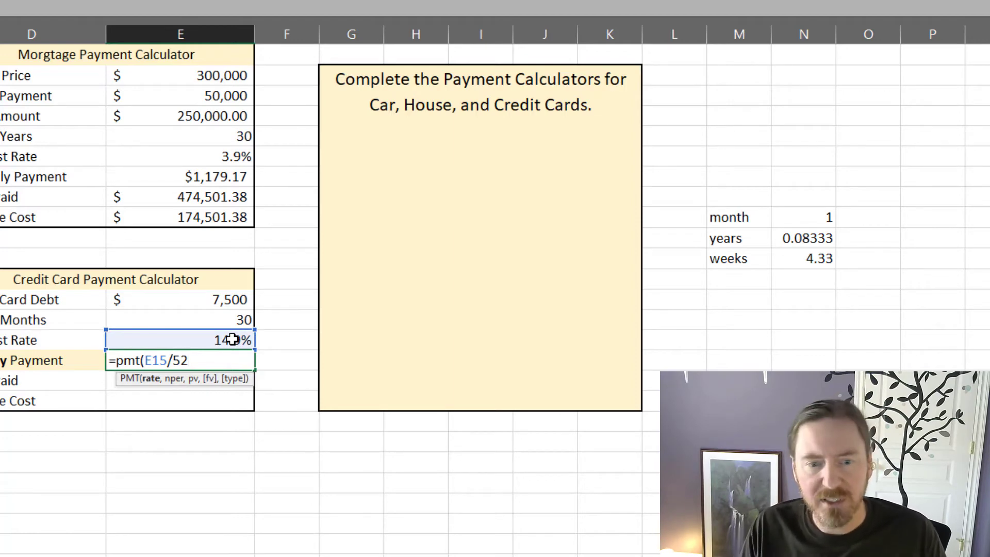
type(",")
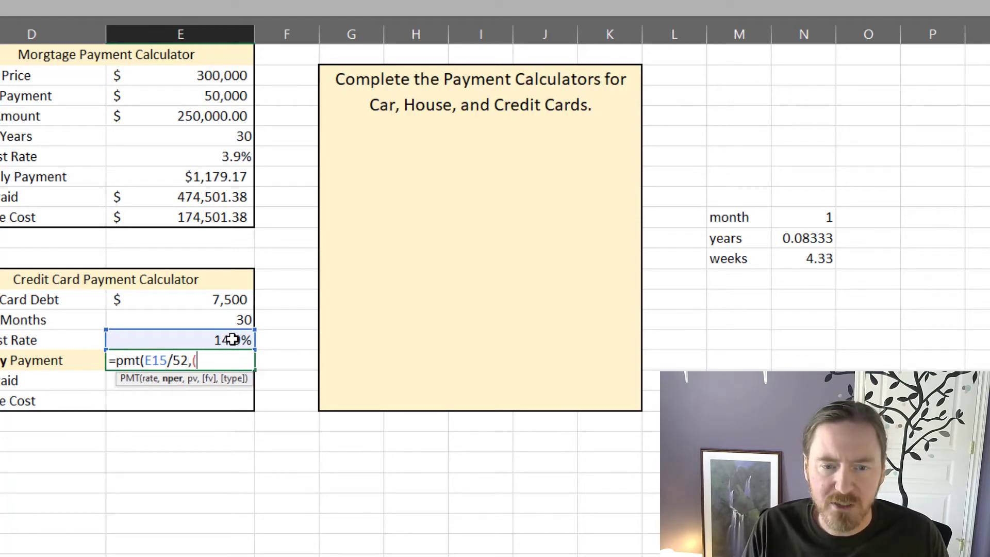
type("(")
left_click(221, 320)
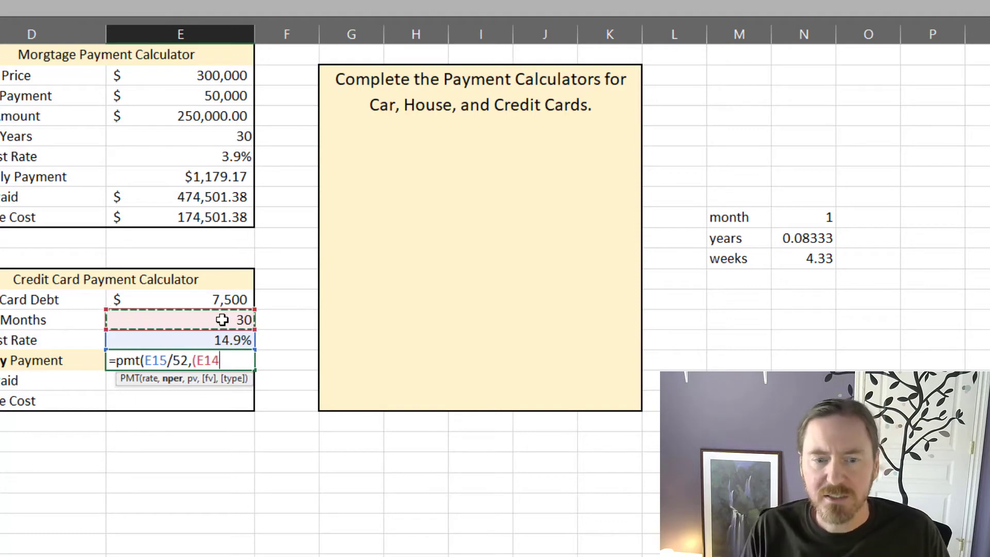
type("/12)")
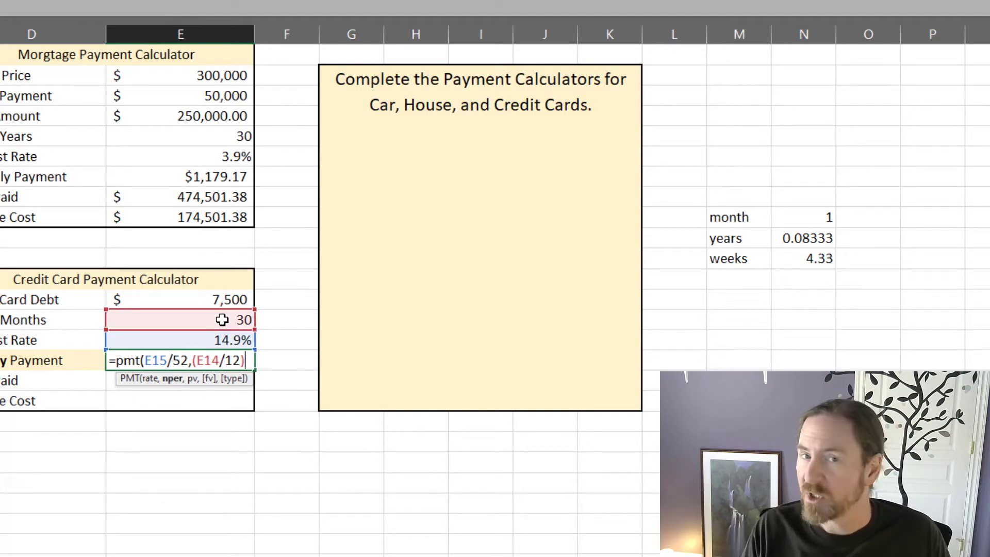
type("*52")
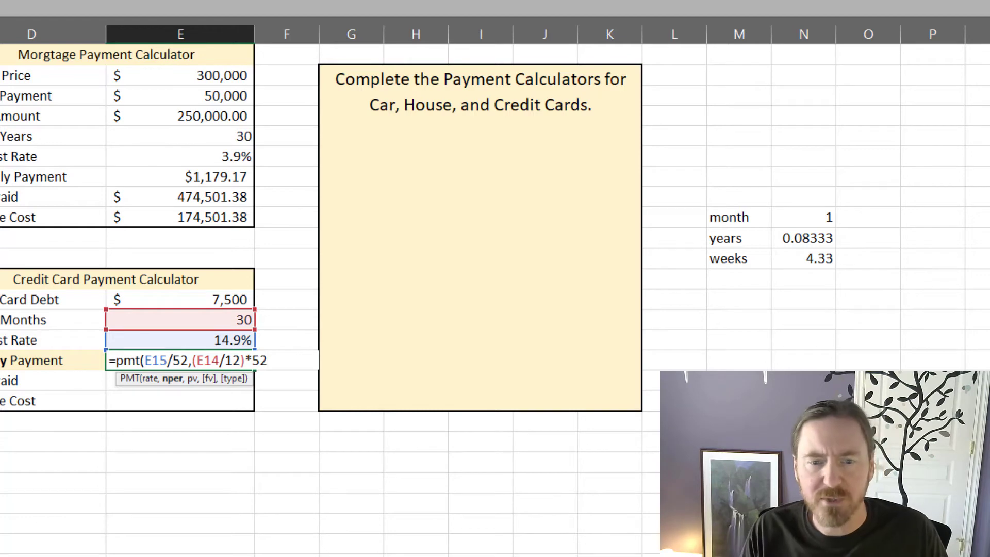
type(",")
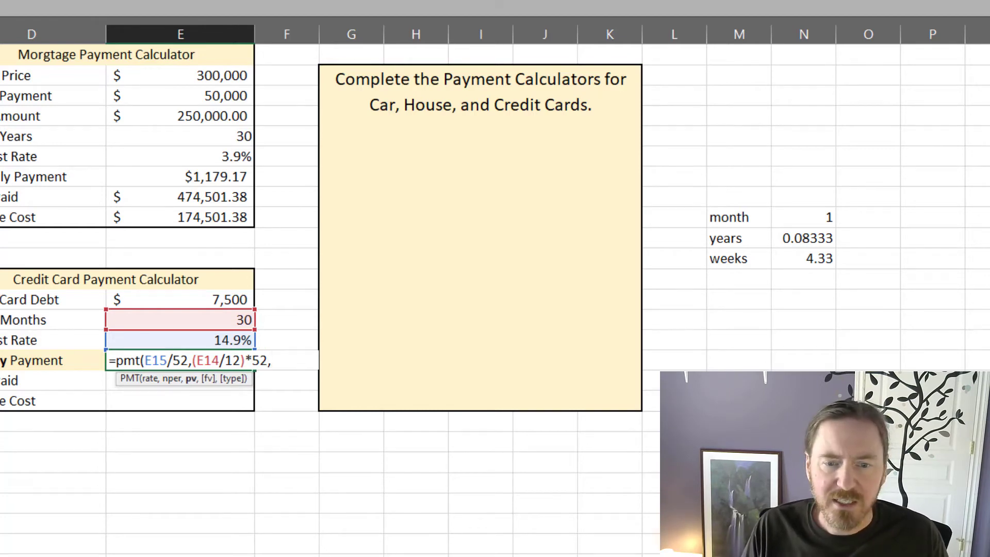
type("-")
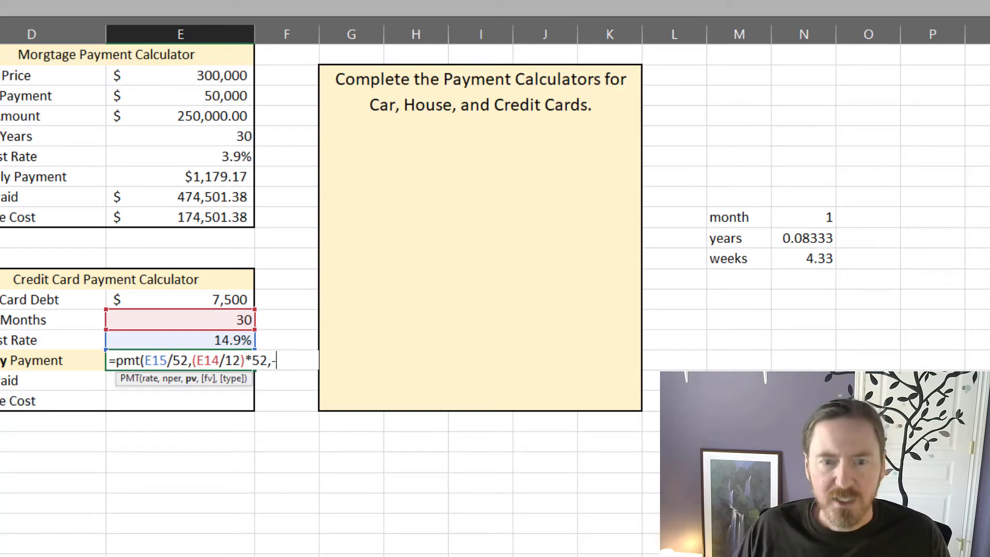
left_click(216, 298)
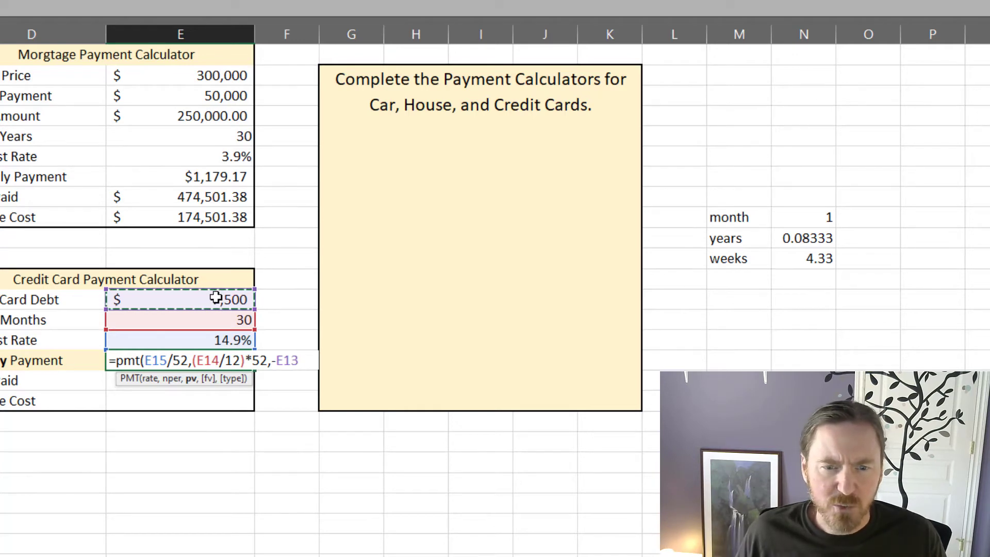
key("Return")
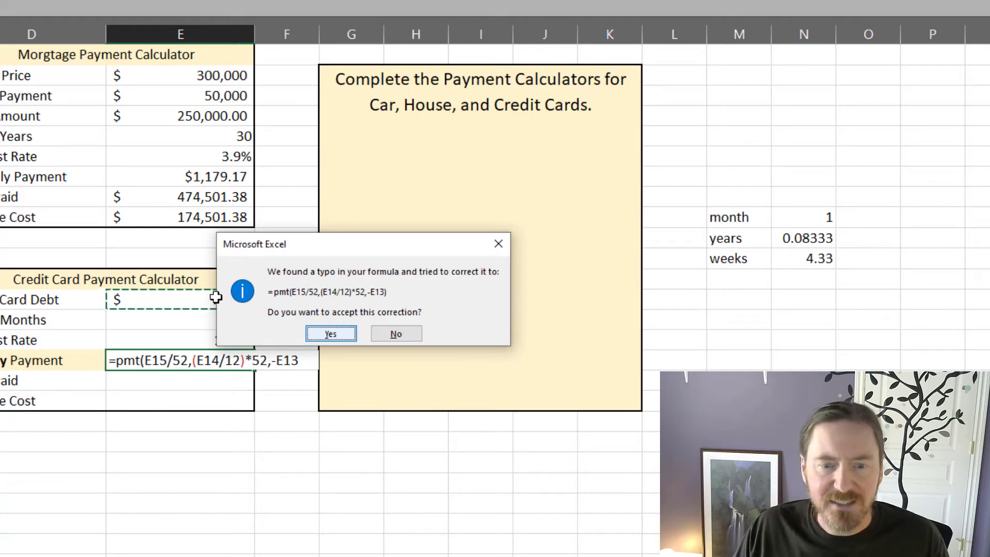
left_click(330, 341)
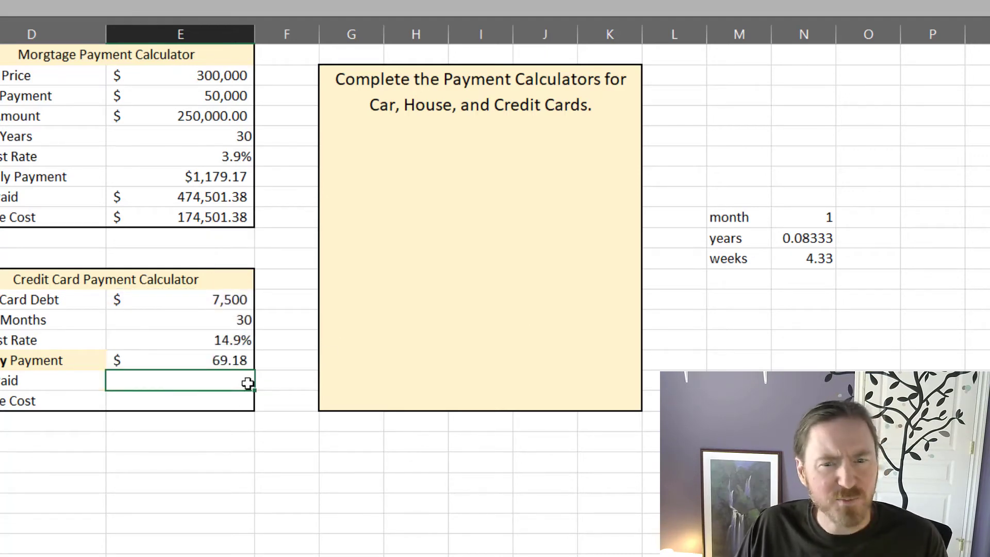
Step: Calculate the total paid for the weekly credit card plan in E17 with =E16*(E14*4.33)
left_click(214, 442)
left_click(225, 382)
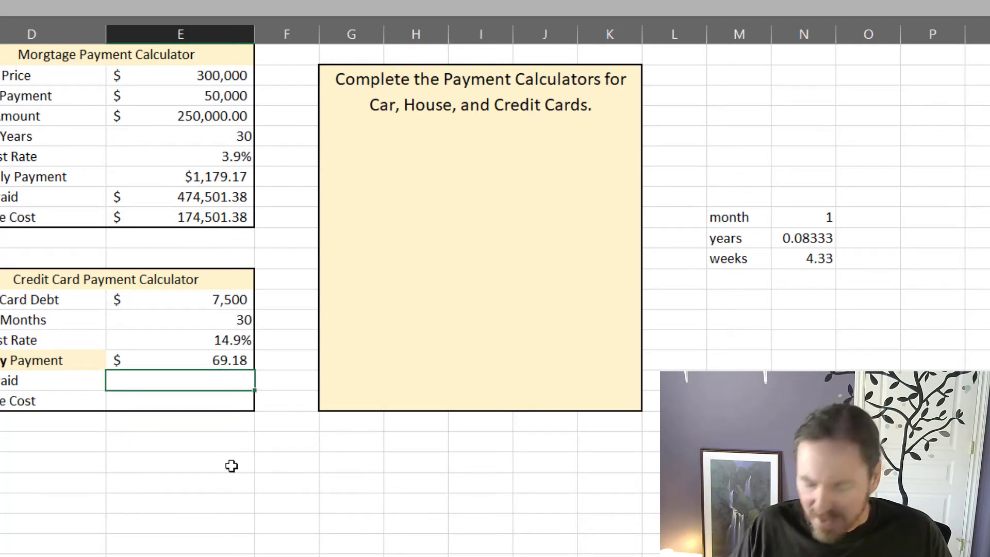
type("=")
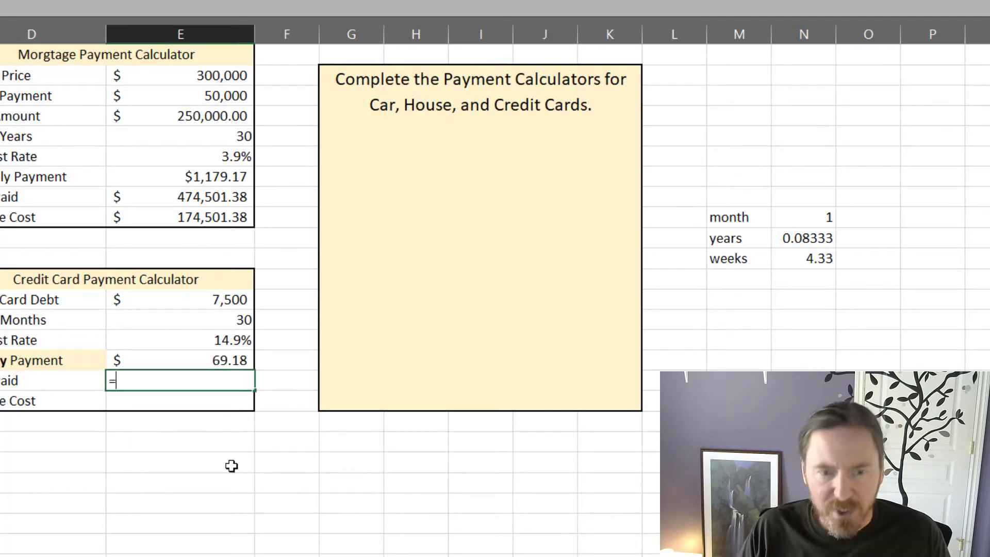
left_click(219, 362)
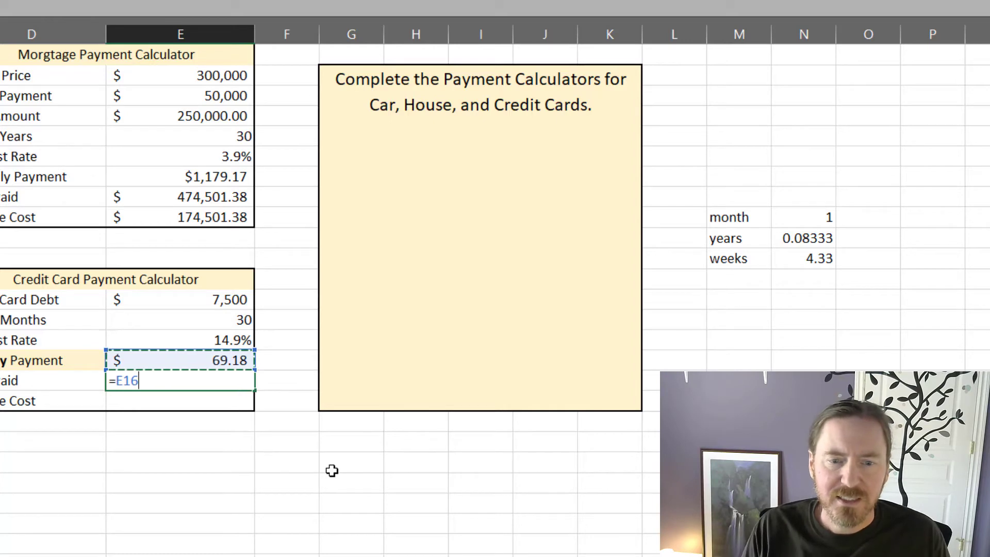
type("*(")
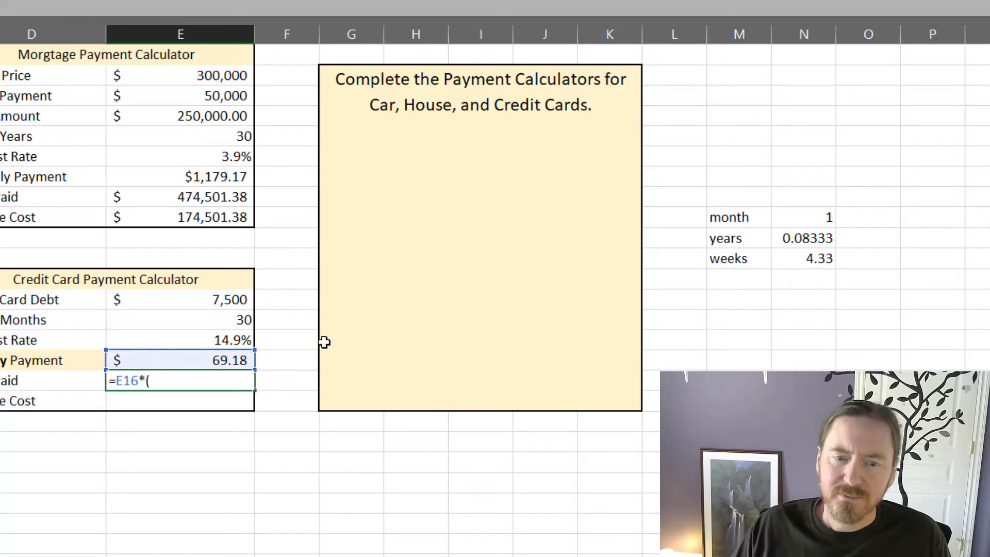
left_click(237, 320)
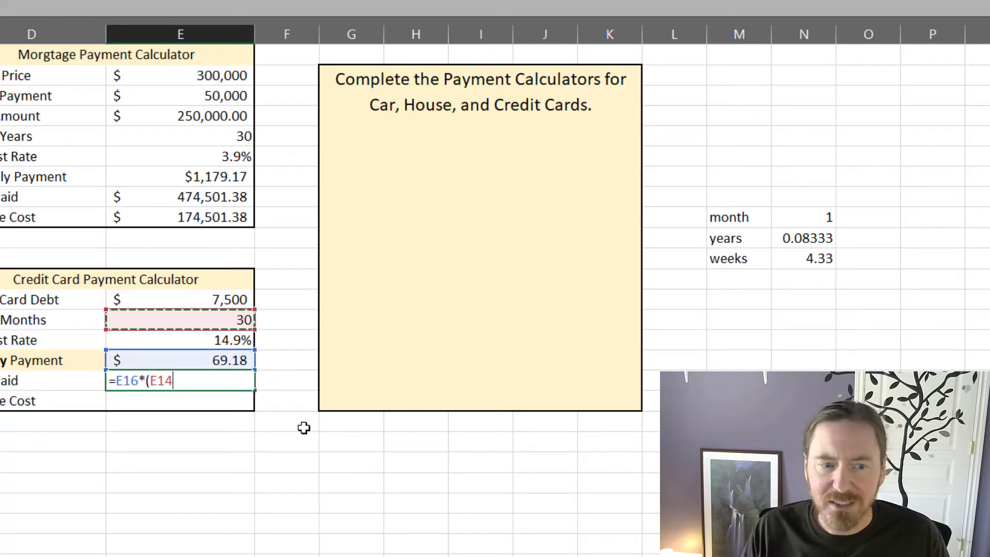
type("*")
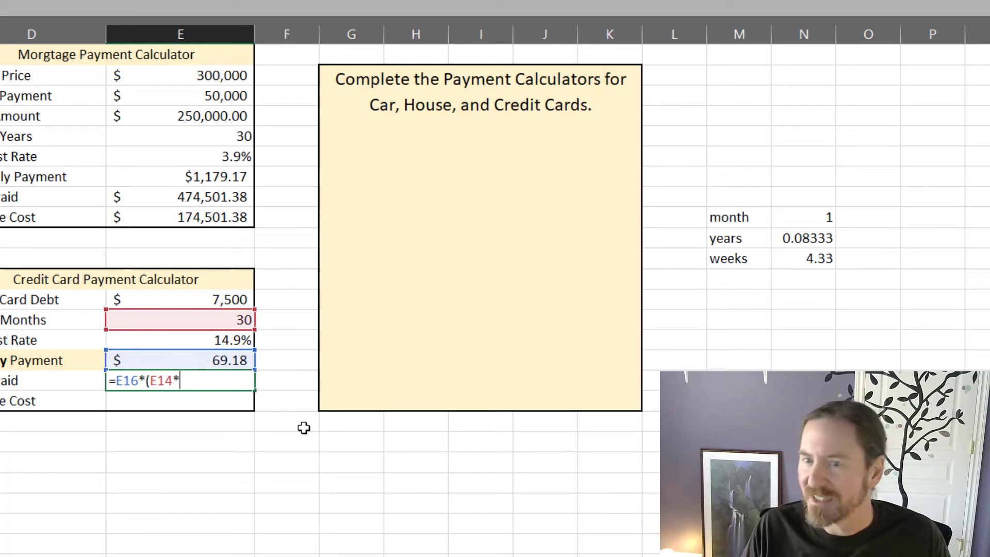
type("4.33")
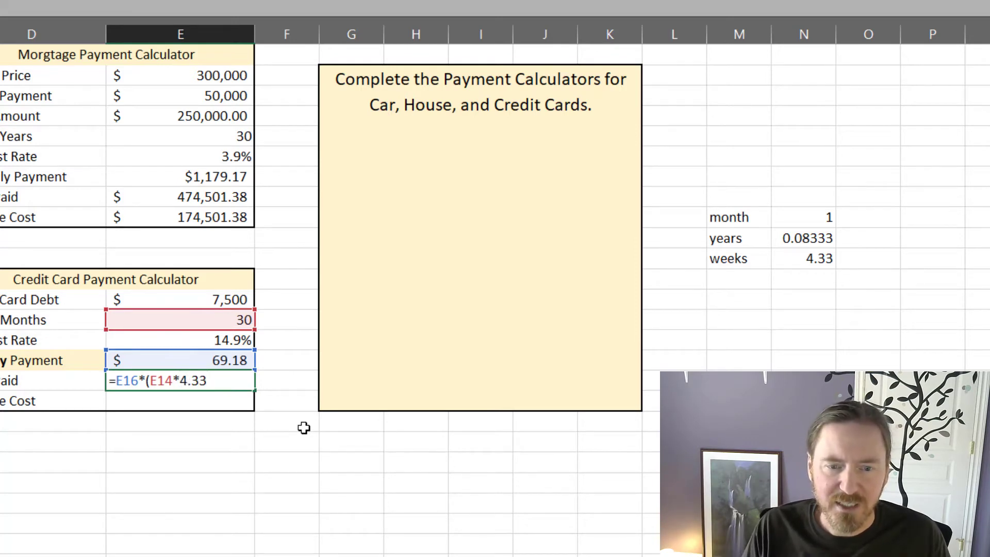
type(")")
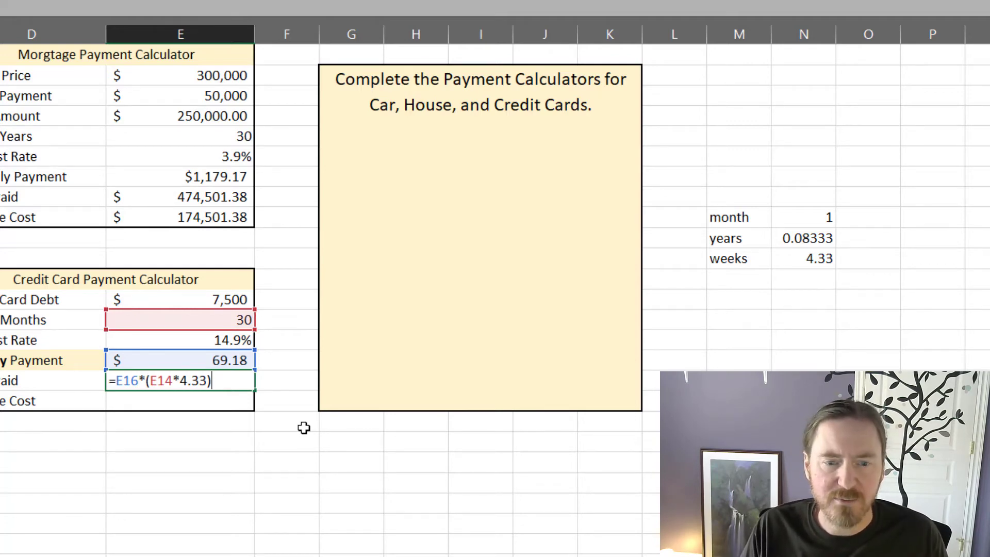
key("Return")
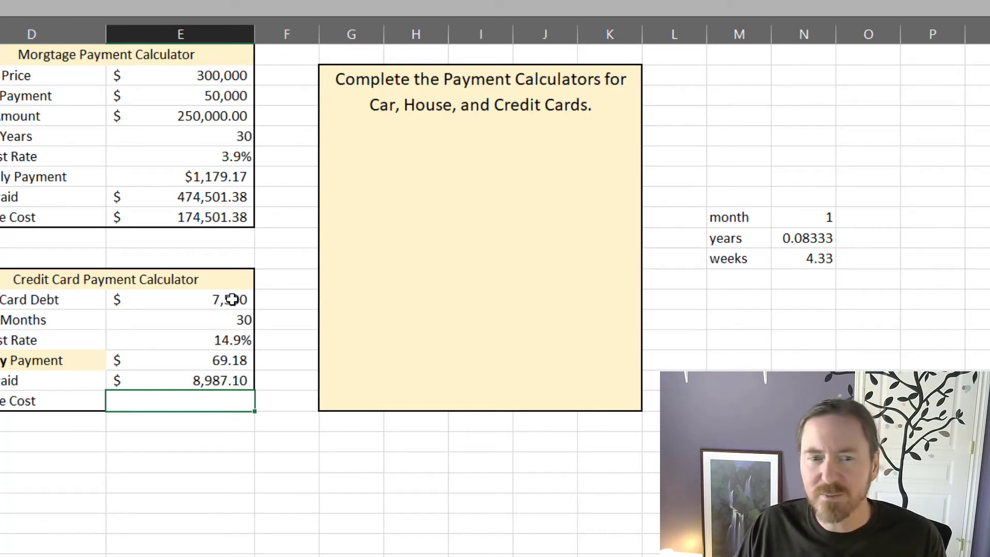
Step: Copy the cost formula from the monthly credit card calculator into E18 of the weekly credit card calculator
left_click(168, 480)
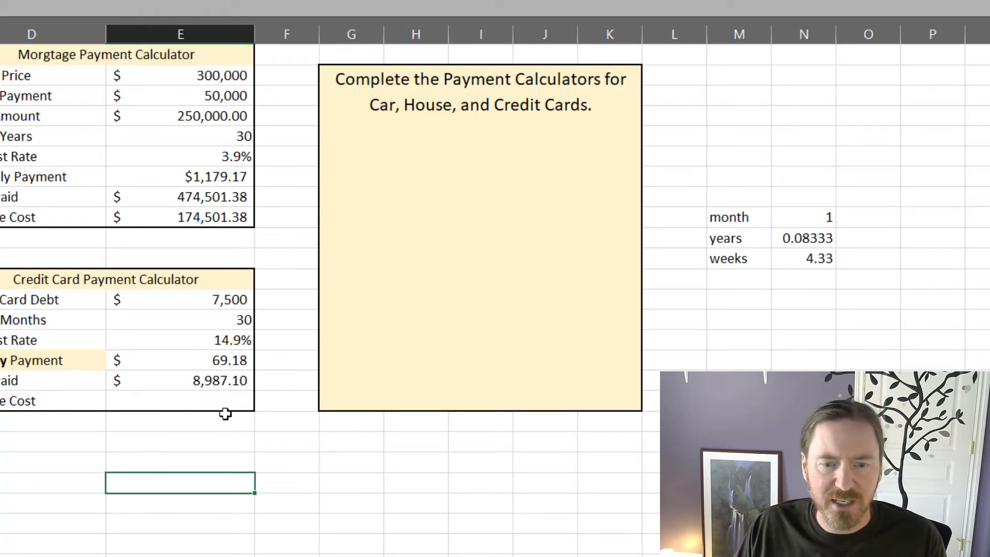
left_click(226, 402)
key("Left")
key("Left")
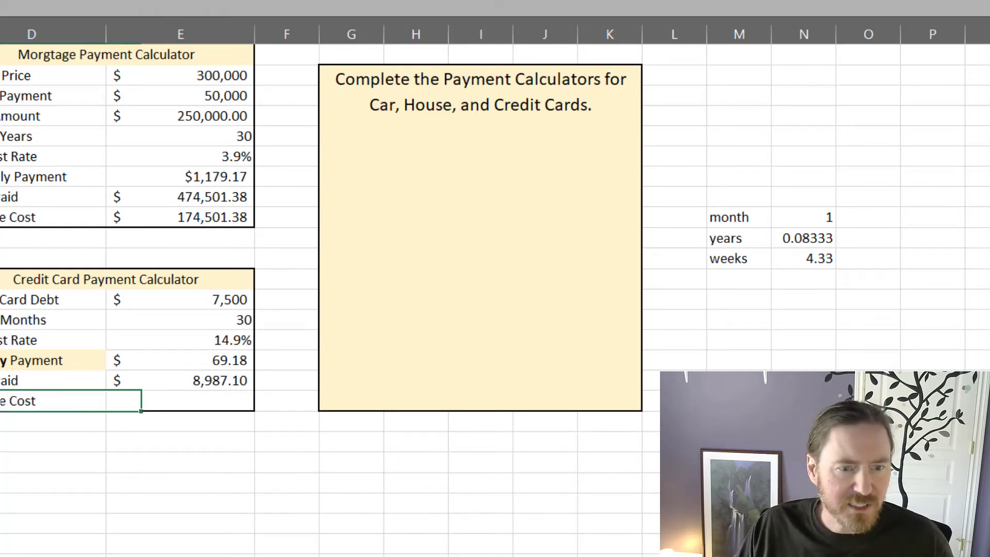
left_click(146, 397)
key("ctrl+v")
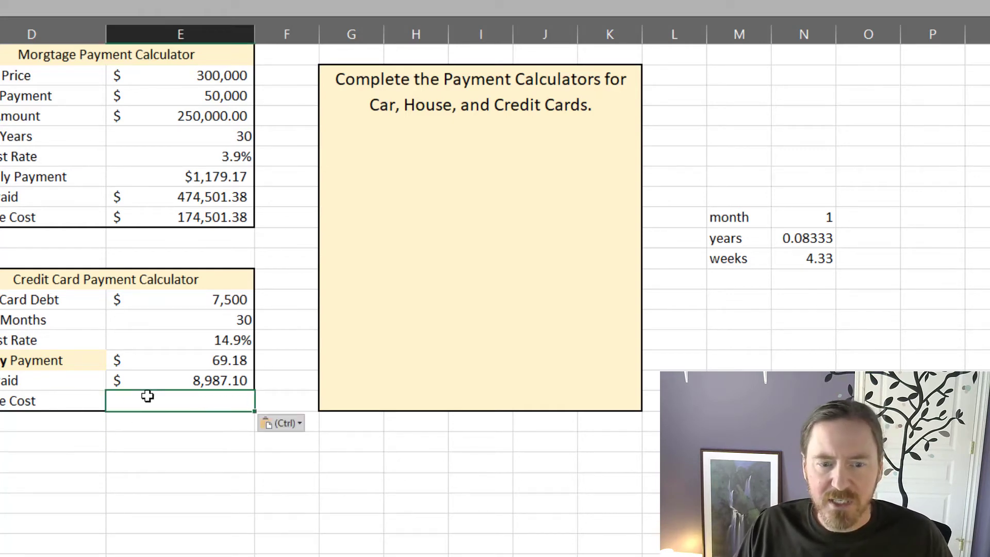
left_click(197, 492)
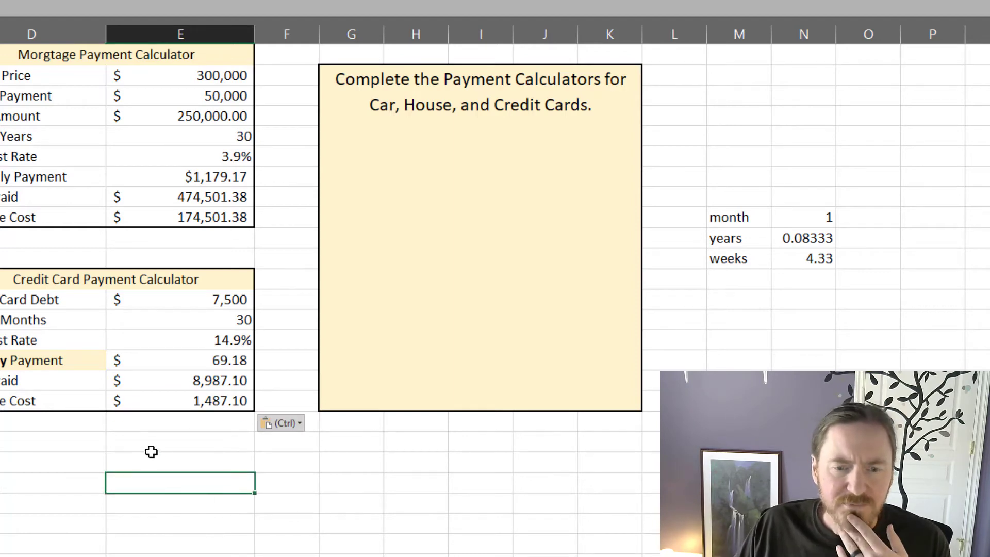
Step: Review the weekly payment formula in E16 of the credit card calculator without changing it
left_click(157, 439)
left_click(188, 400)
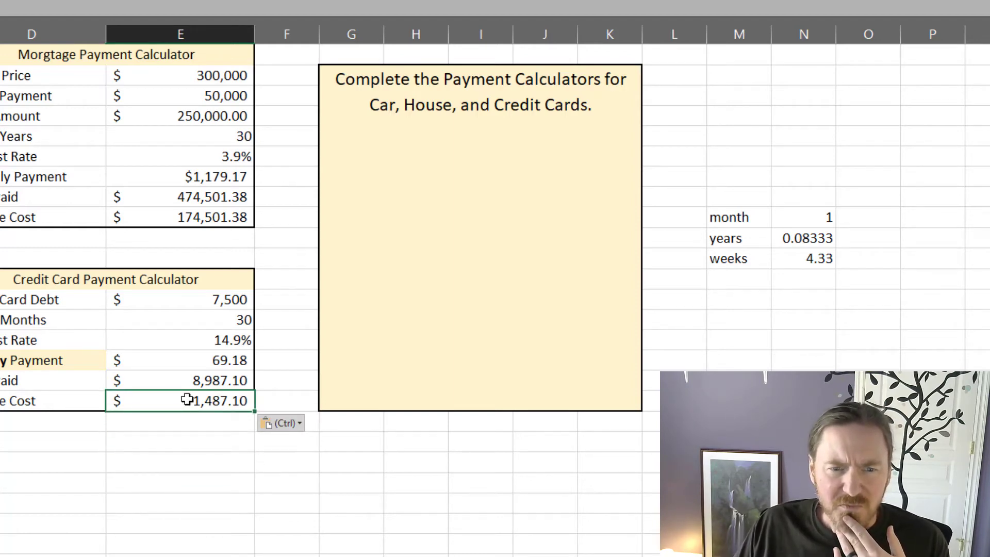
double_click(199, 357)
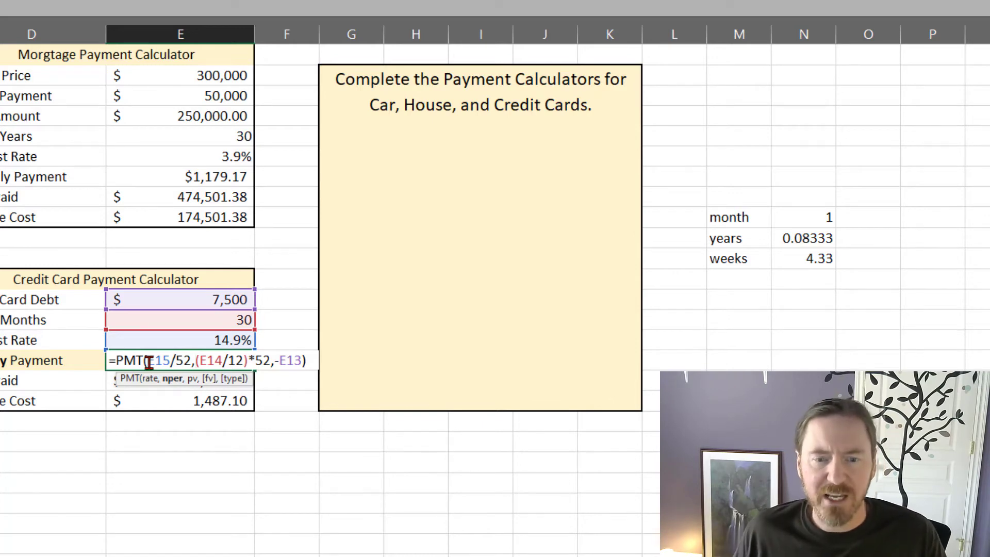
key("Escape")
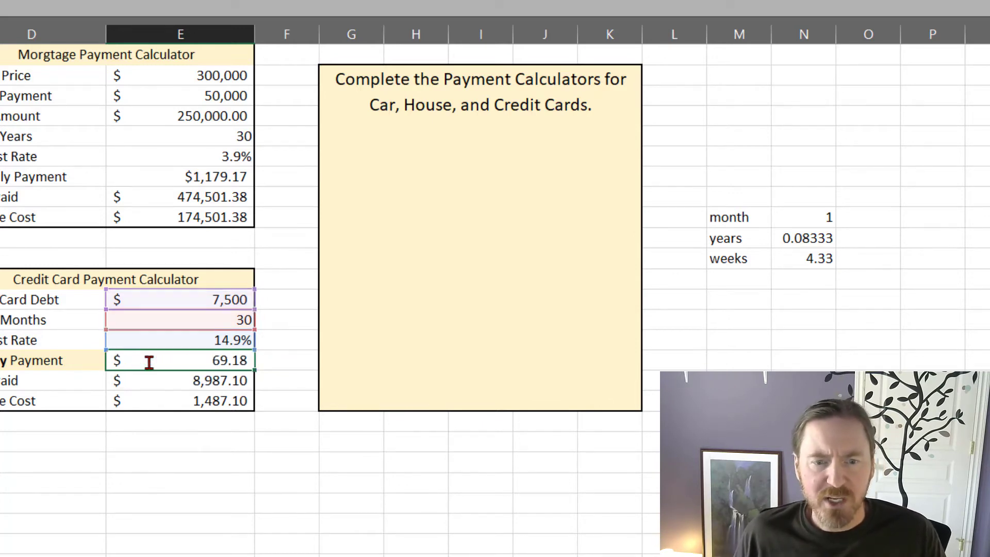
left_click(145, 482)
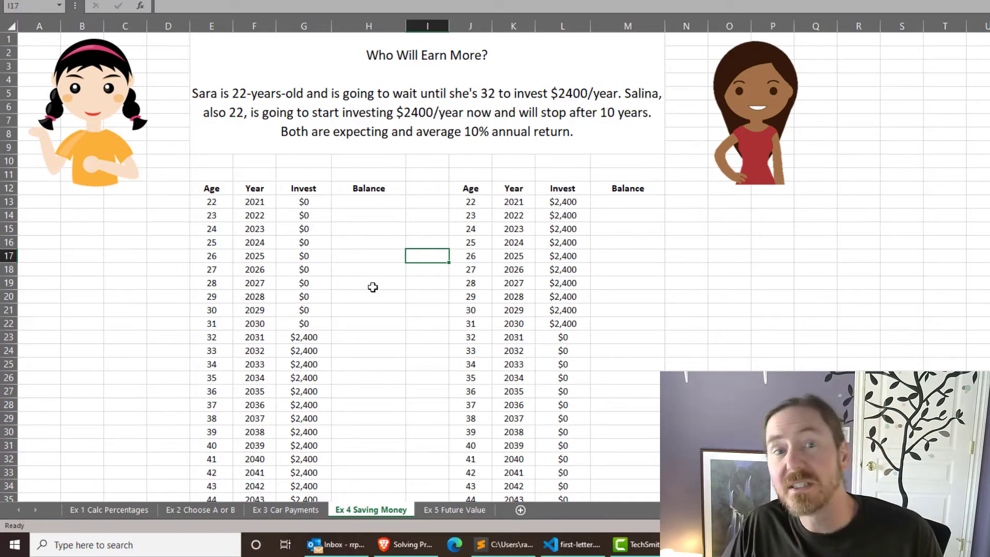
Step: Examine the scenario and both investment tables on the Ex 4 Saving Money sheet, down to the retirement age row
left_click(373, 310)
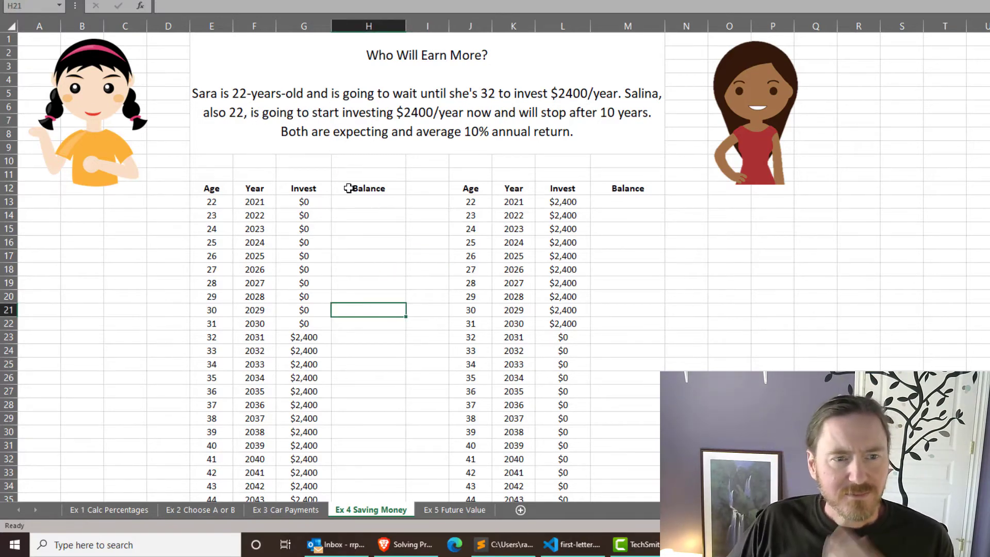
scroll(369, 194, "down", 1)
scroll(369, 194, "up", 1)
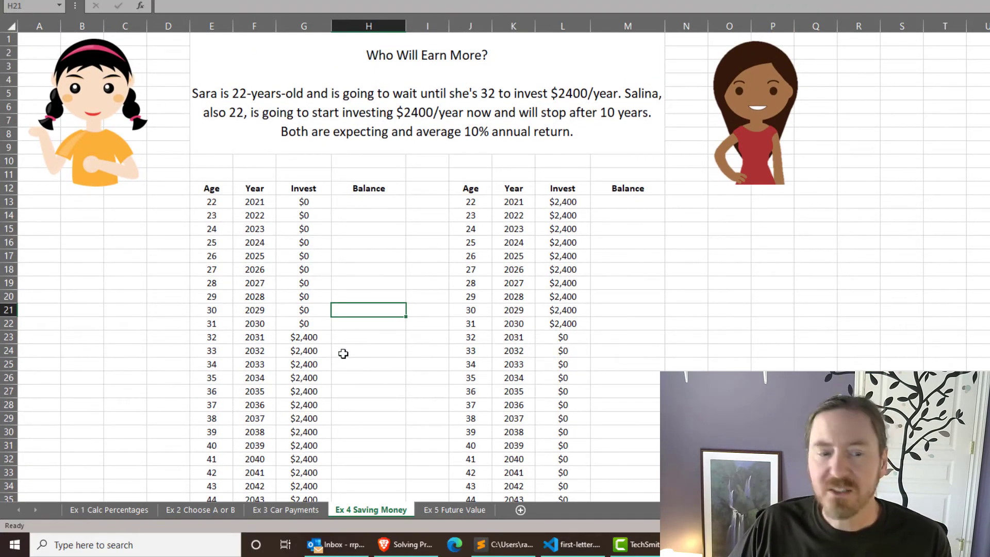
scroll(318, 310, "down", 2)
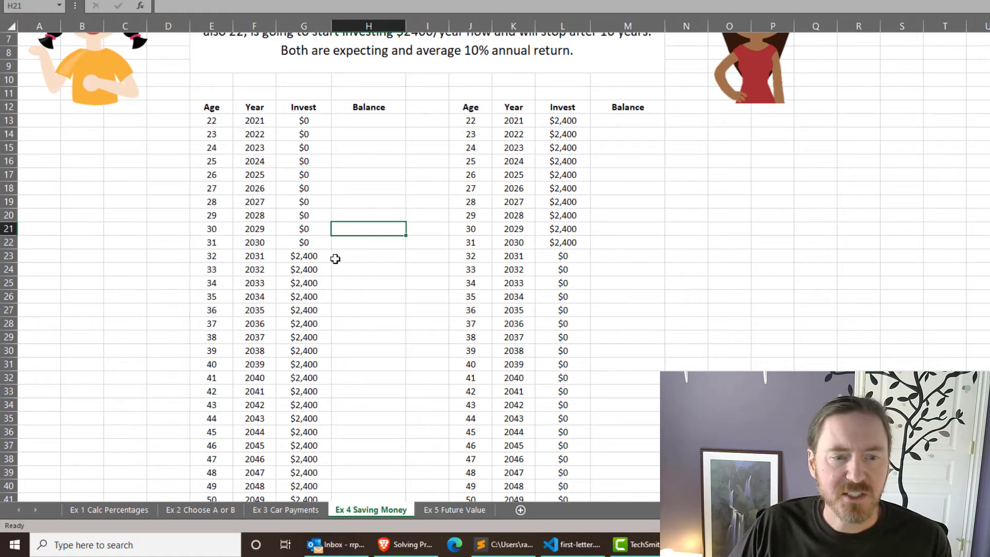
scroll(341, 289, "down", 8)
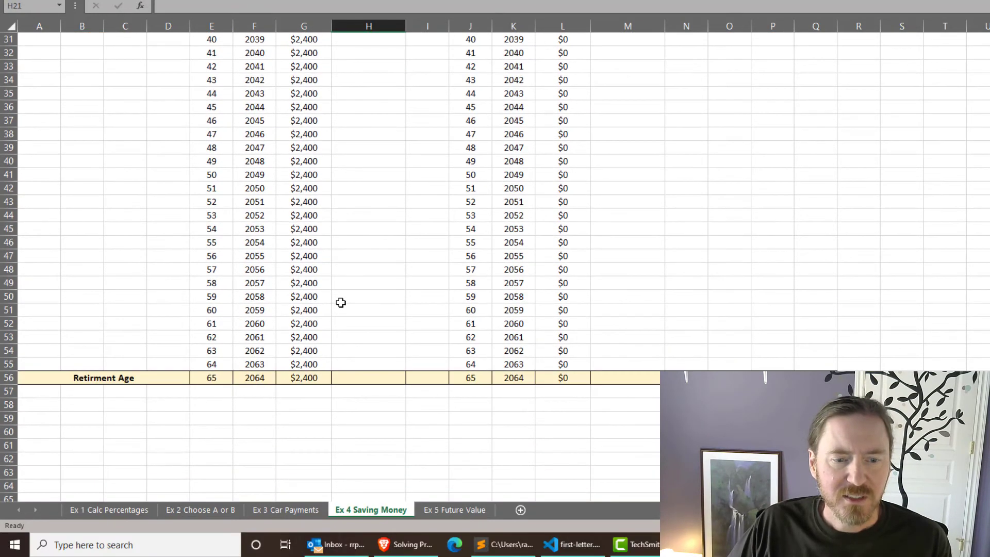
scroll(427, 318, "up", 10)
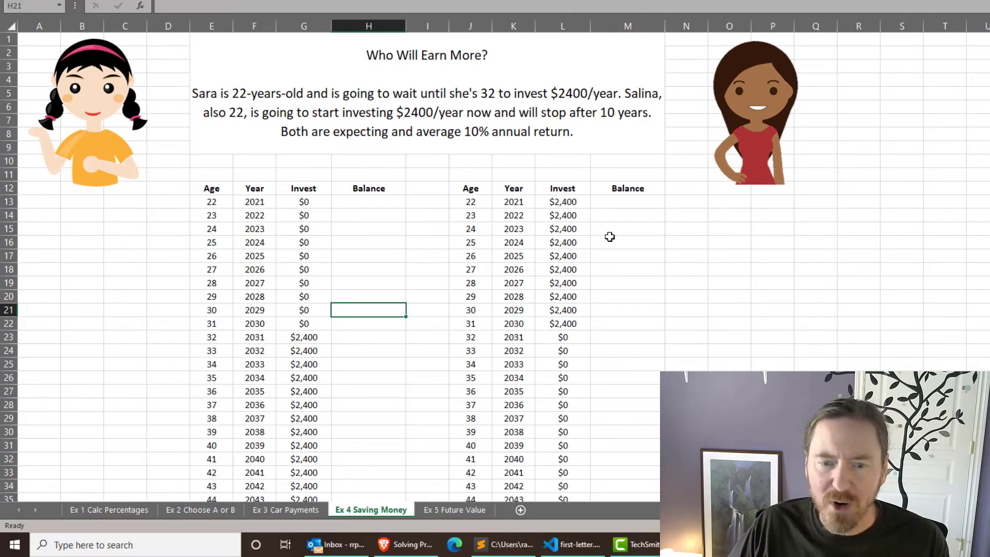
scroll(590, 262, "down", 3)
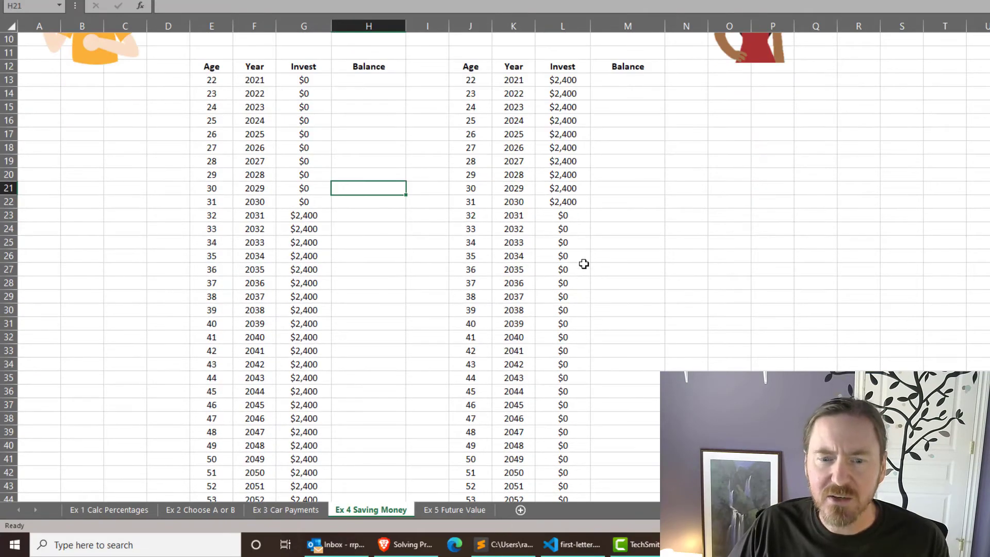
Step: Enter the expected annual return of 10% in I10, between the two investment tables
scroll(575, 390, "down", 8)
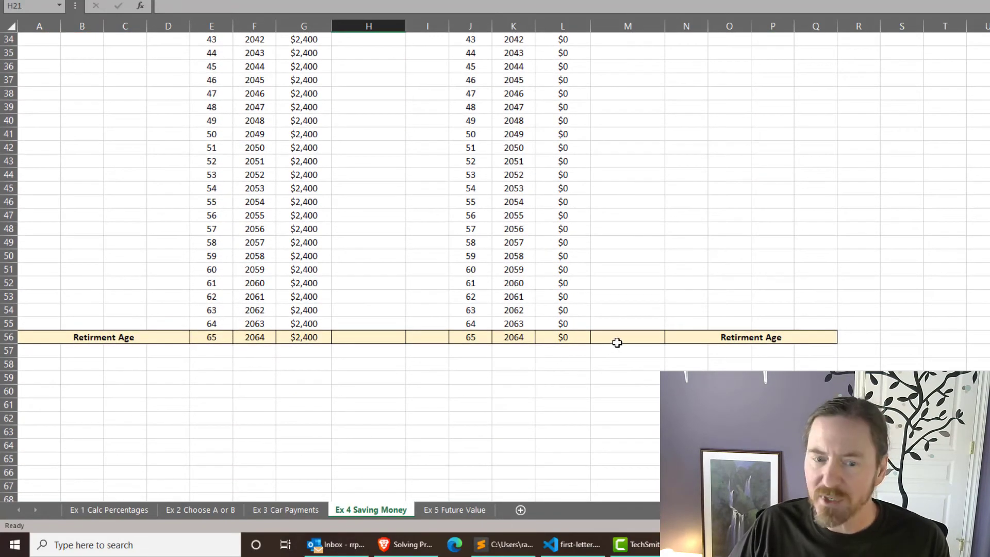
scroll(657, 217, "up", 1)
scroll(658, 217, "up", 11)
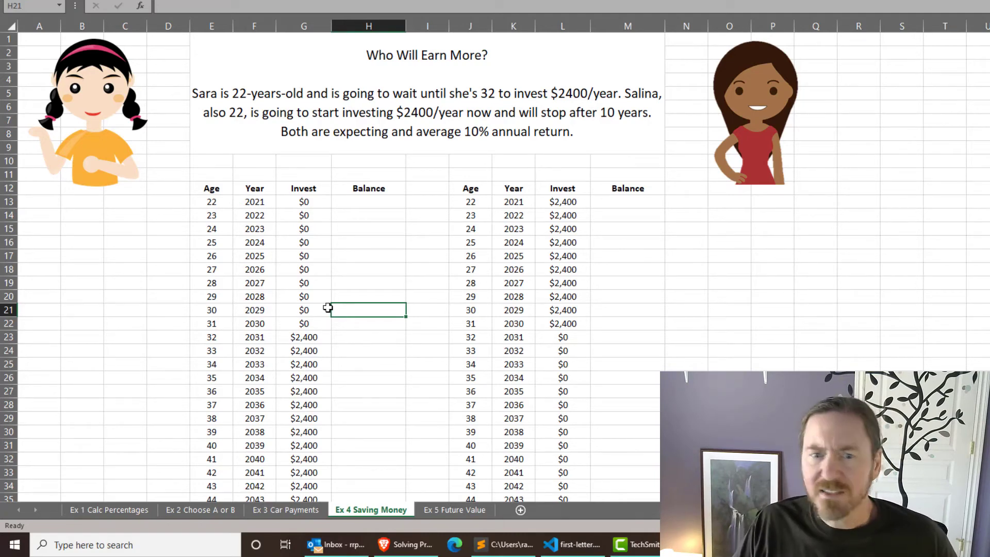
left_click(350, 233)
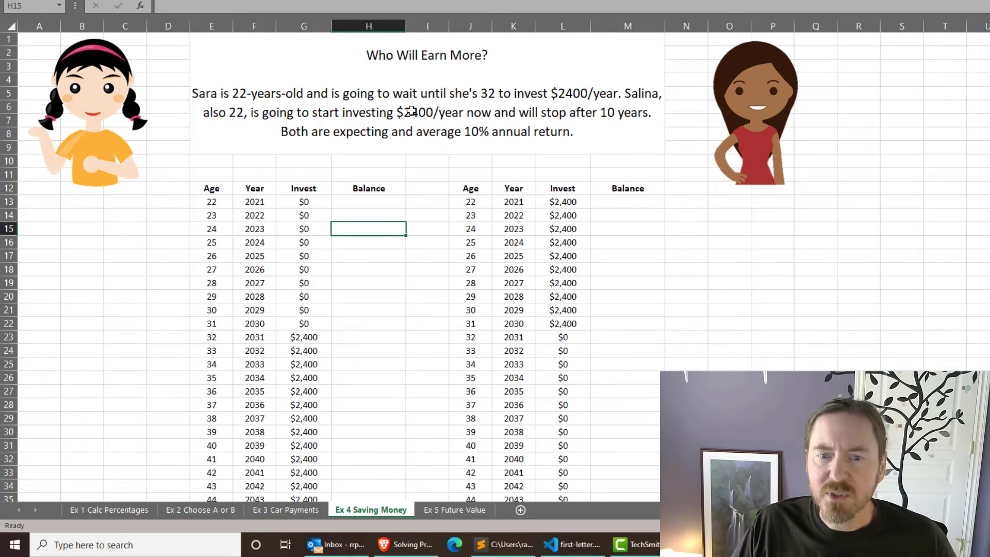
left_click(413, 163)
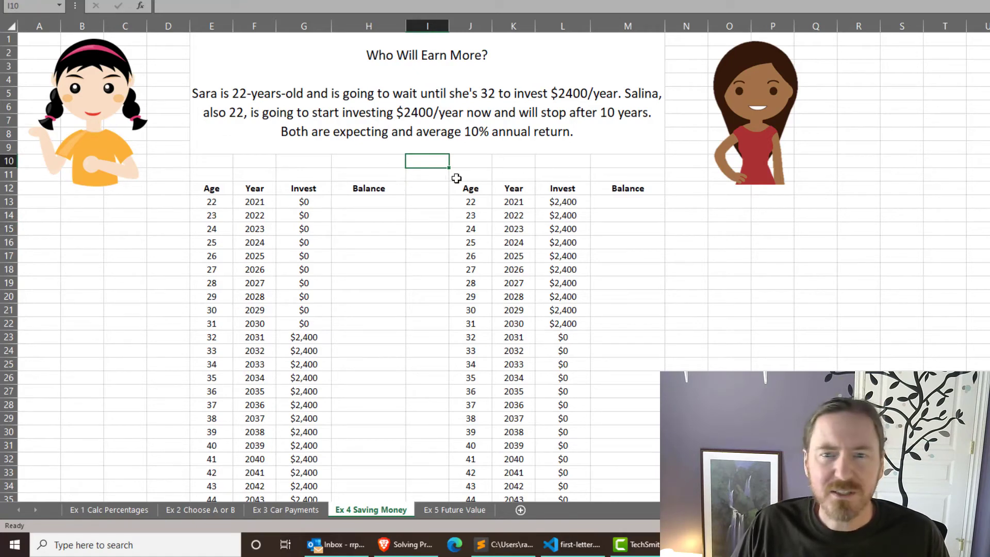
type("10")
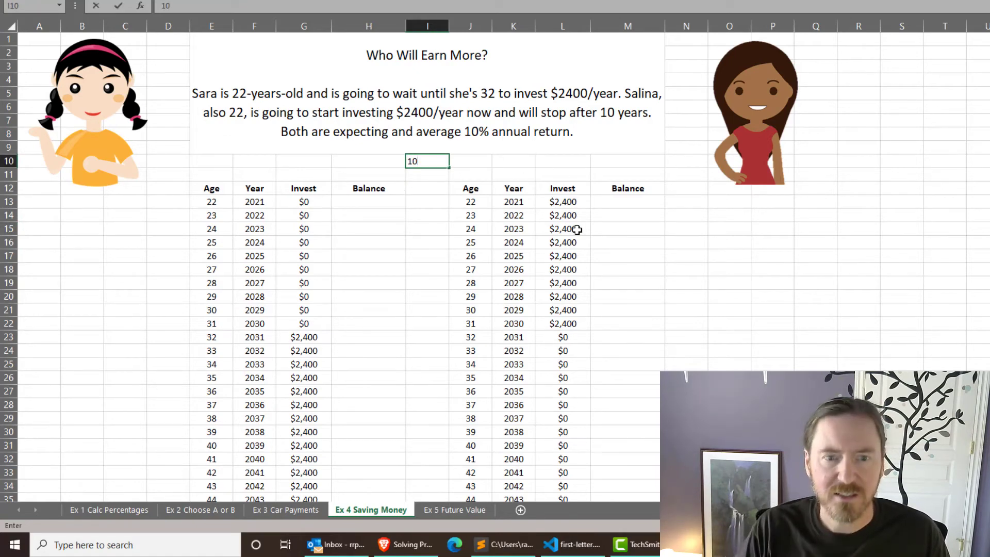
key("Return")
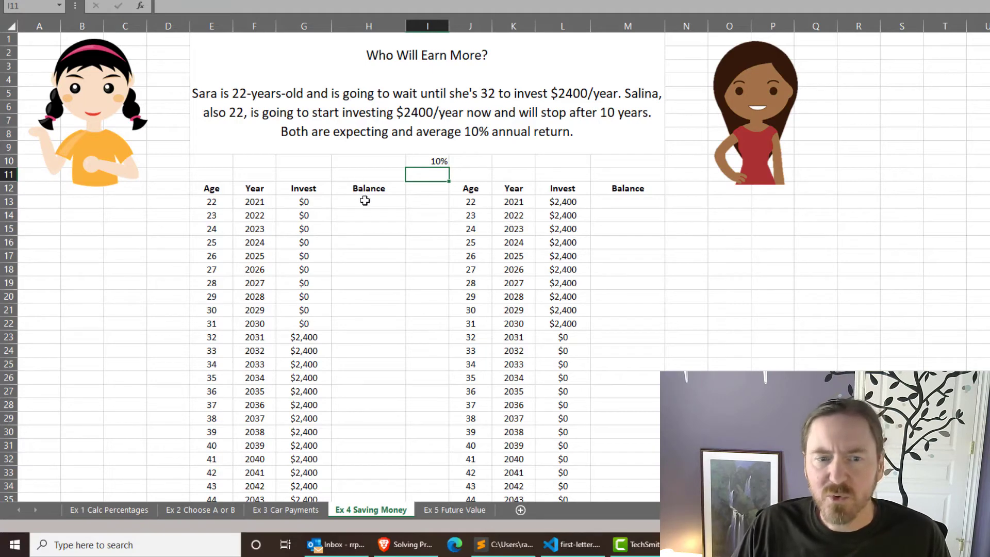
Step: Set the age 22 balance in H13 to that year's investment with =G13
left_click(374, 201)
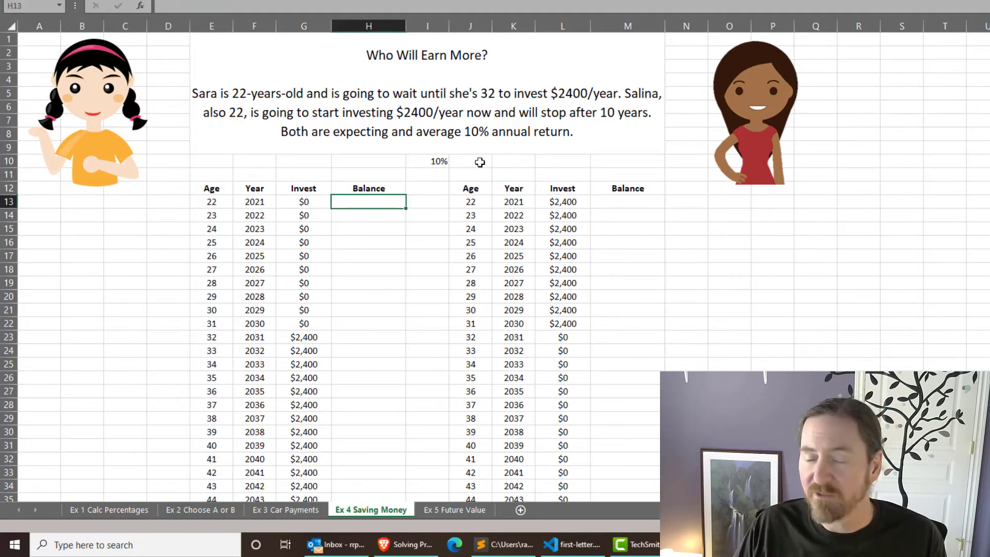
left_click(422, 164)
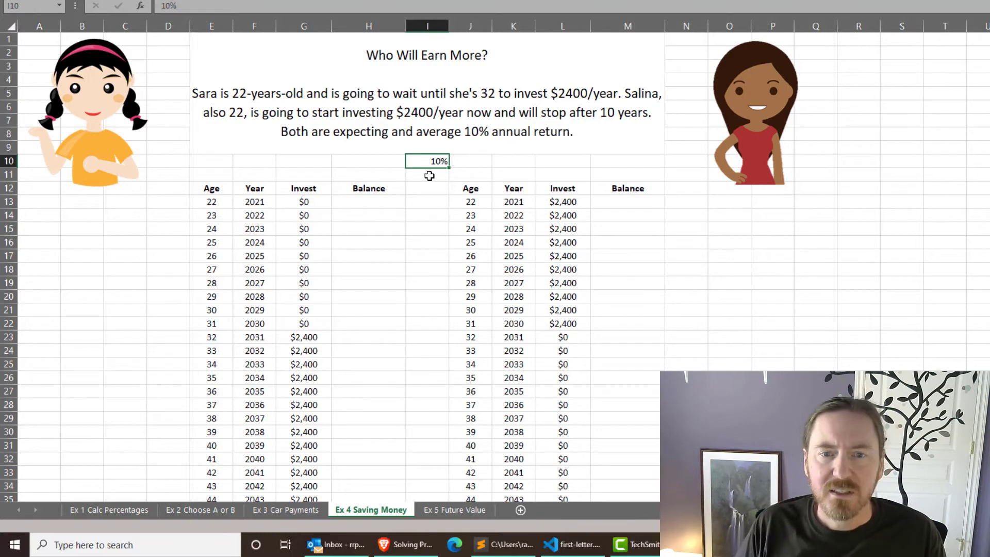
left_click(372, 239)
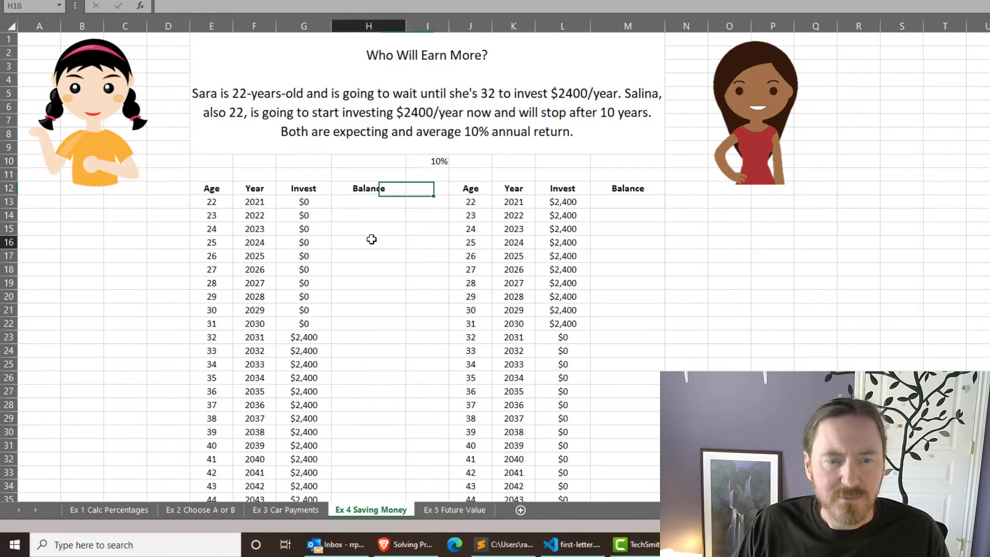
left_click(365, 201)
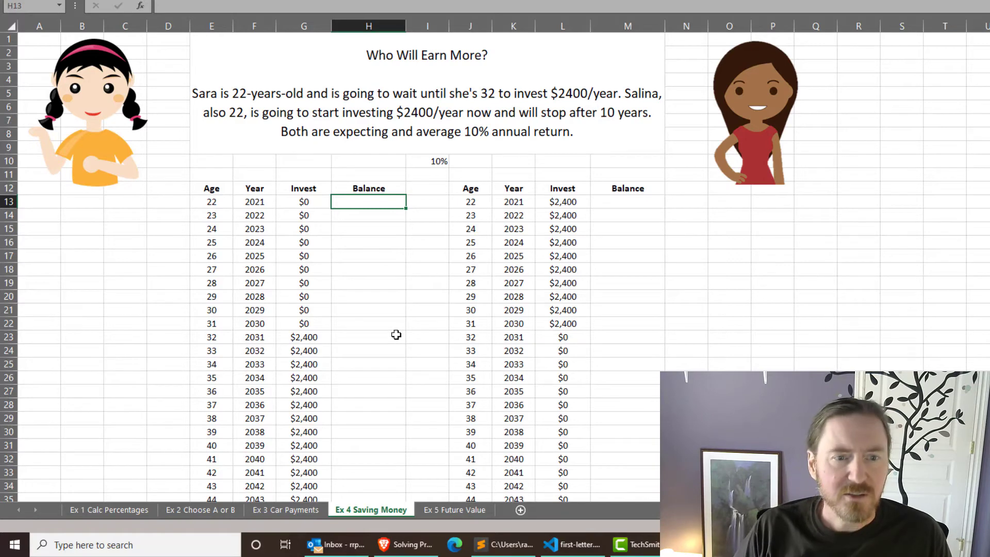
type("=")
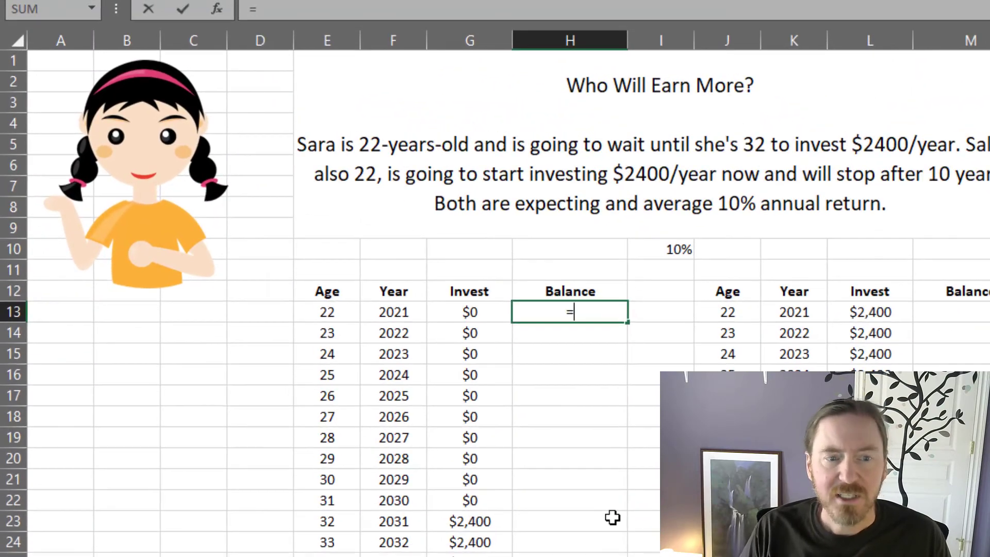
left_click(497, 314)
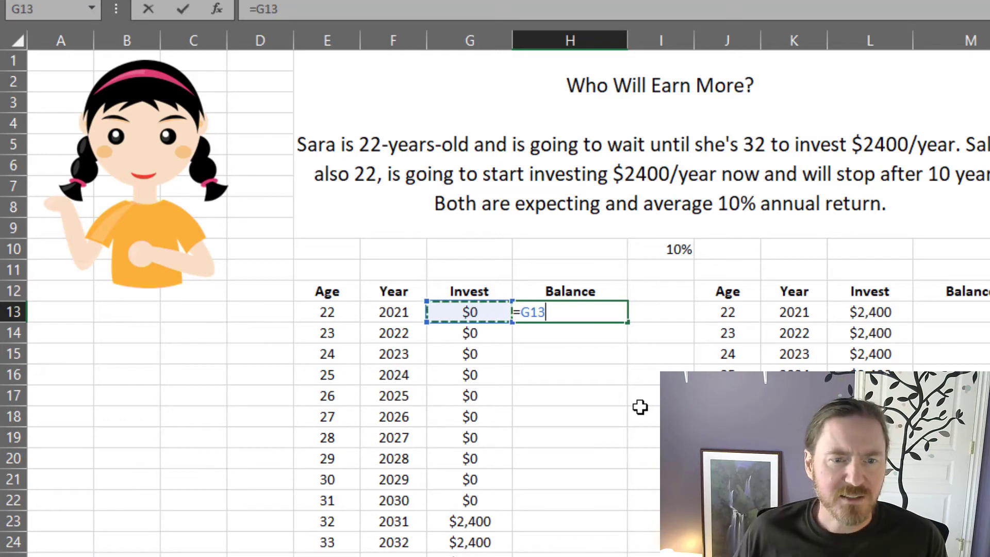
key("Return")
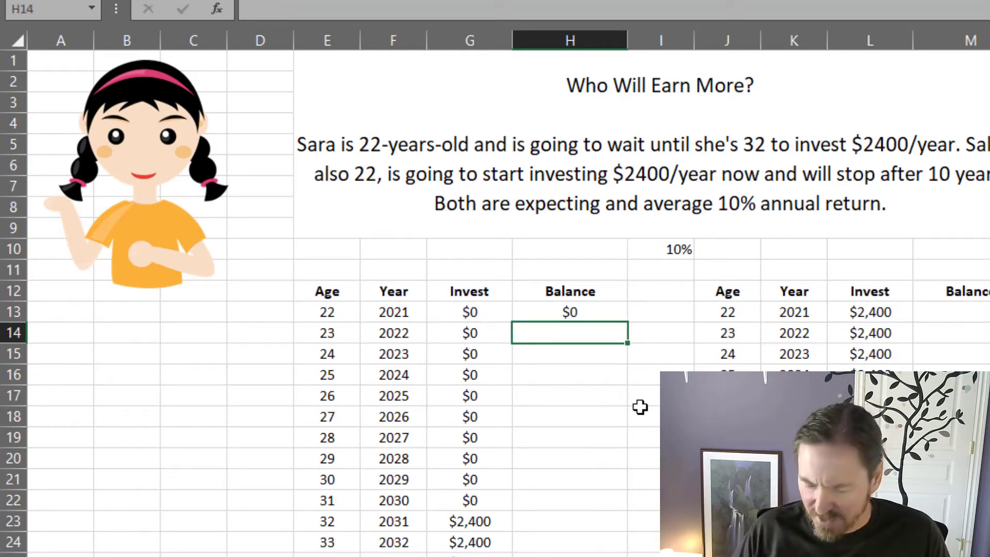
Step: Start the age 23 balance formula in H14 as =H13+G14, adding the year's investment to the previous balance
type("=")
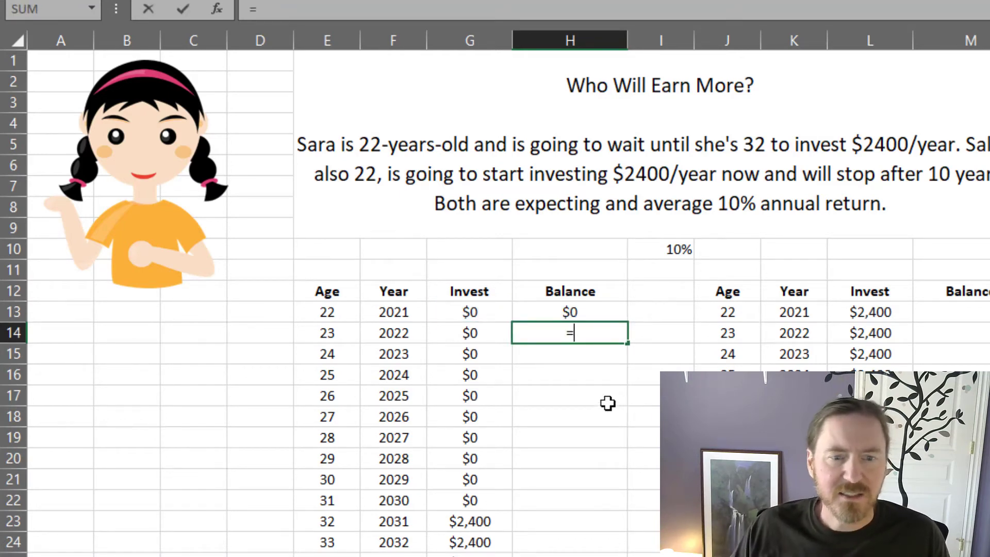
left_click(578, 309)
type("+")
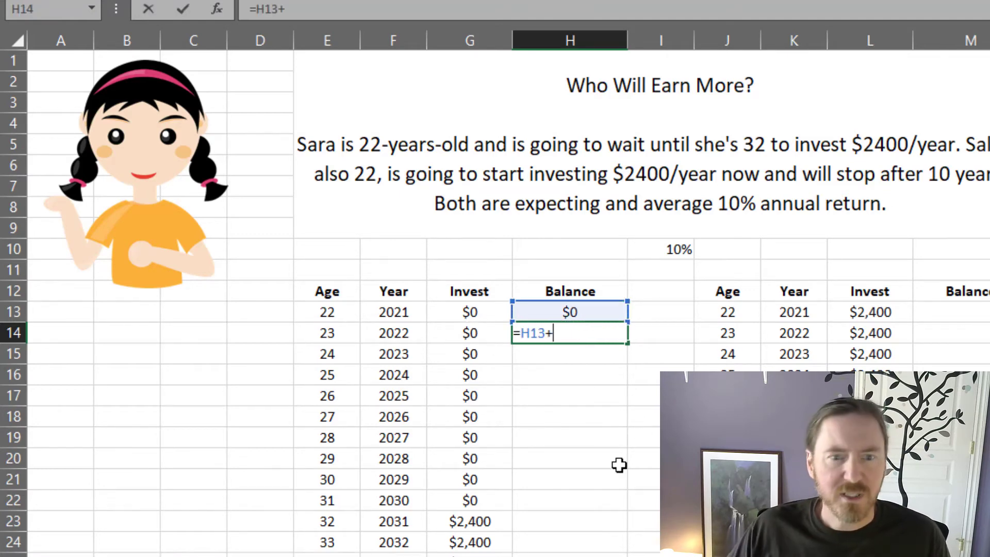
left_click(451, 332)
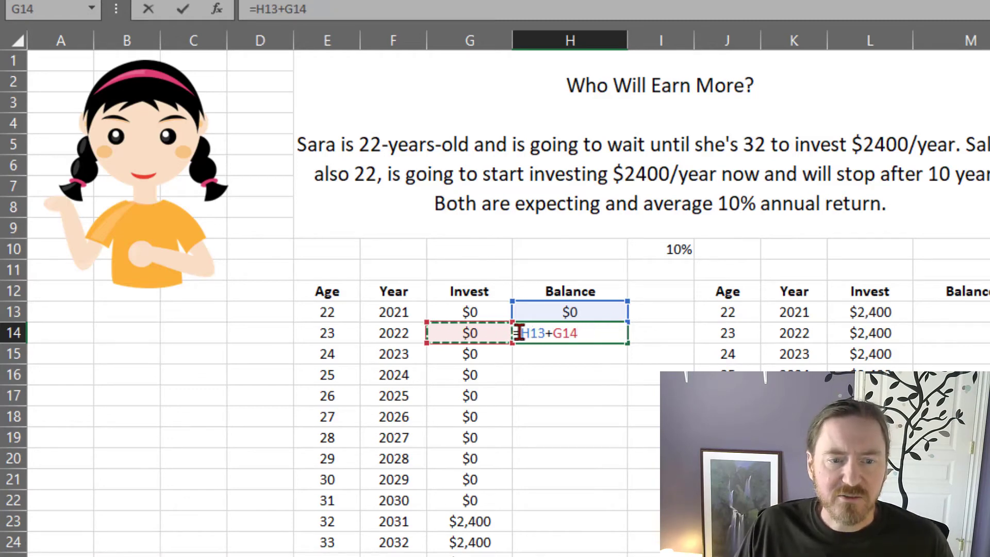
Step: Include the annual return on the previous balance by reworking the H14 formula into =(H13*(1+I10))+G14
left_click_drag(521, 333, 544, 332)
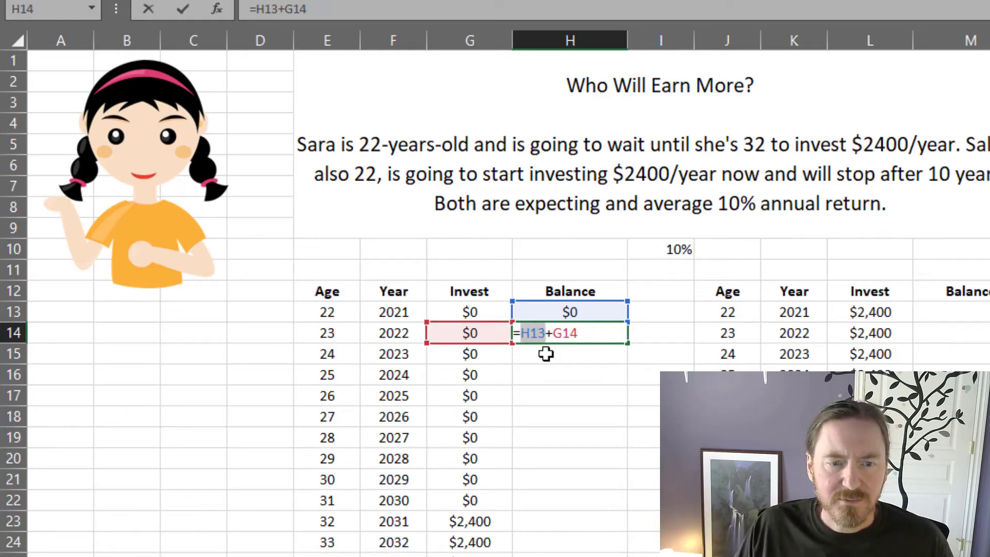
left_click(520, 330)
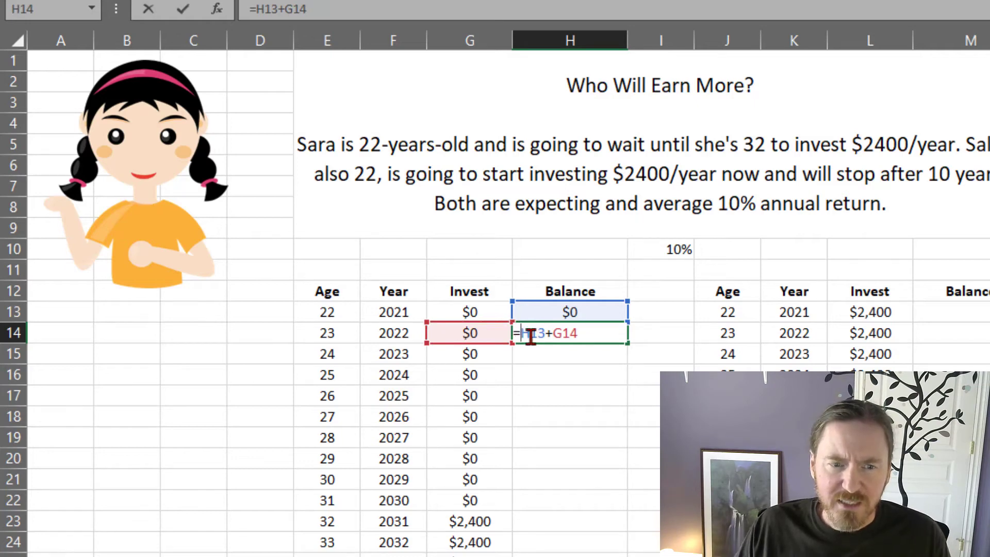
left_click_drag(521, 333, 545, 333)
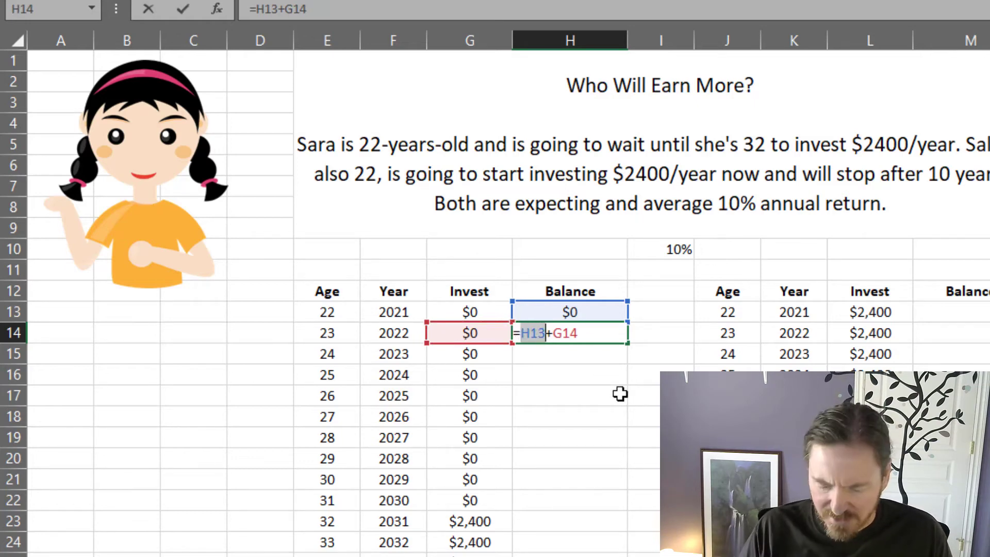
type("(")
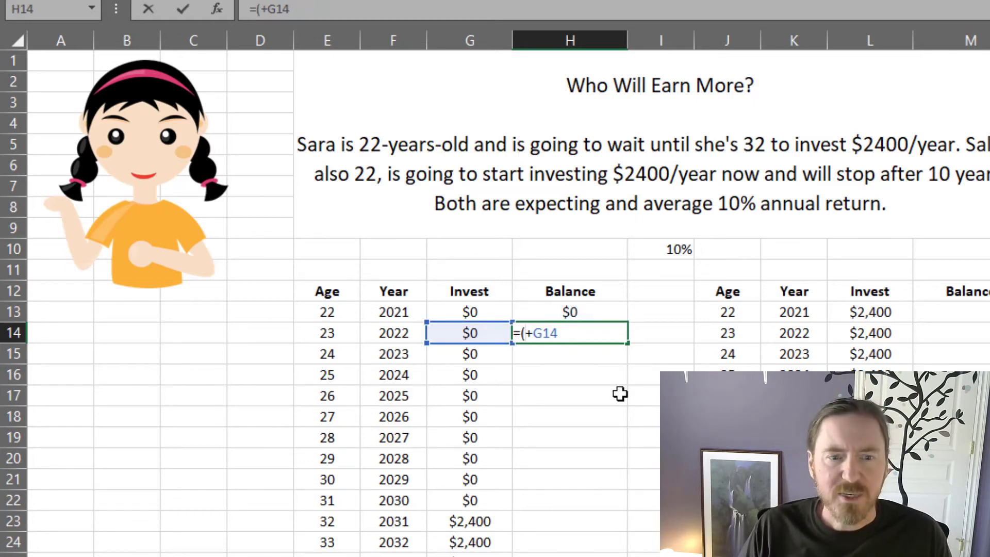
left_click(593, 309)
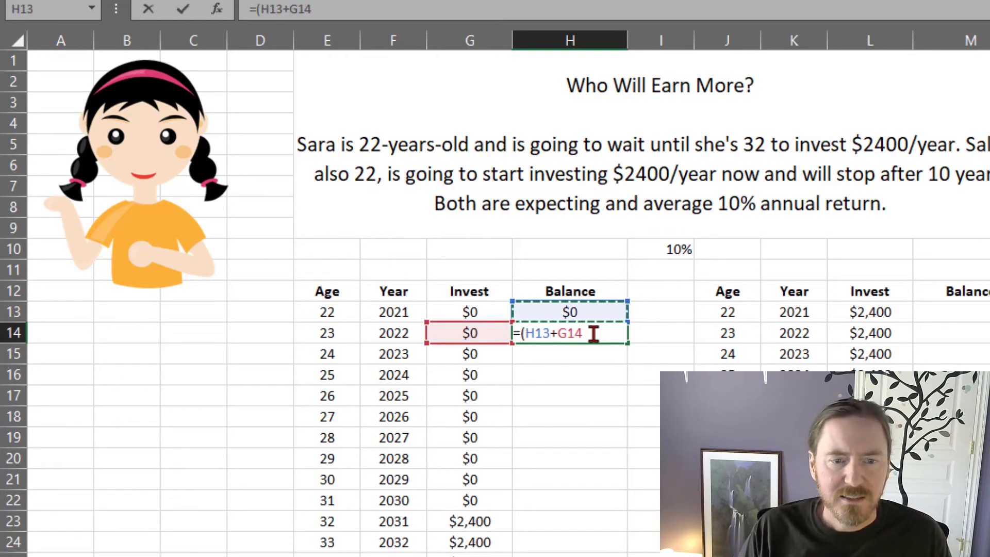
type("*")
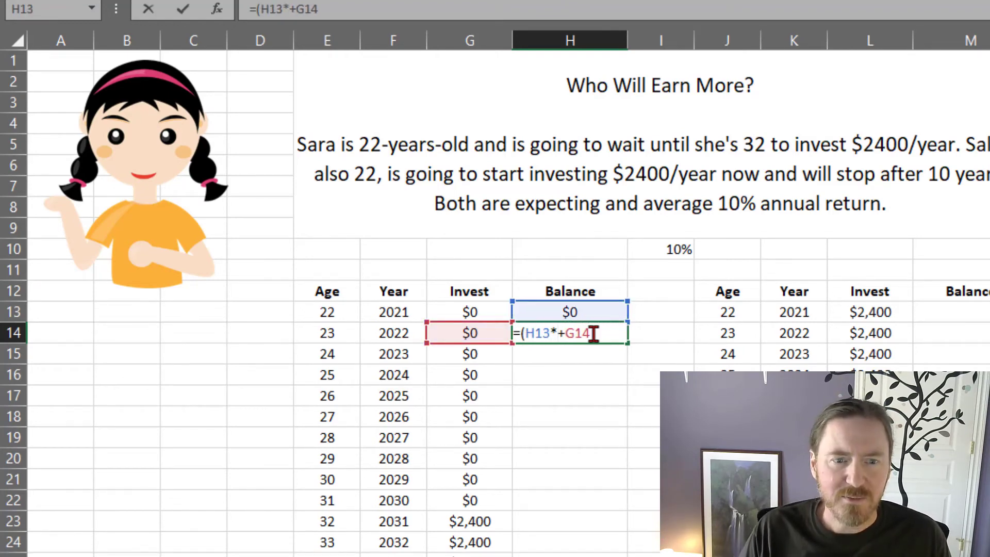
type("(")
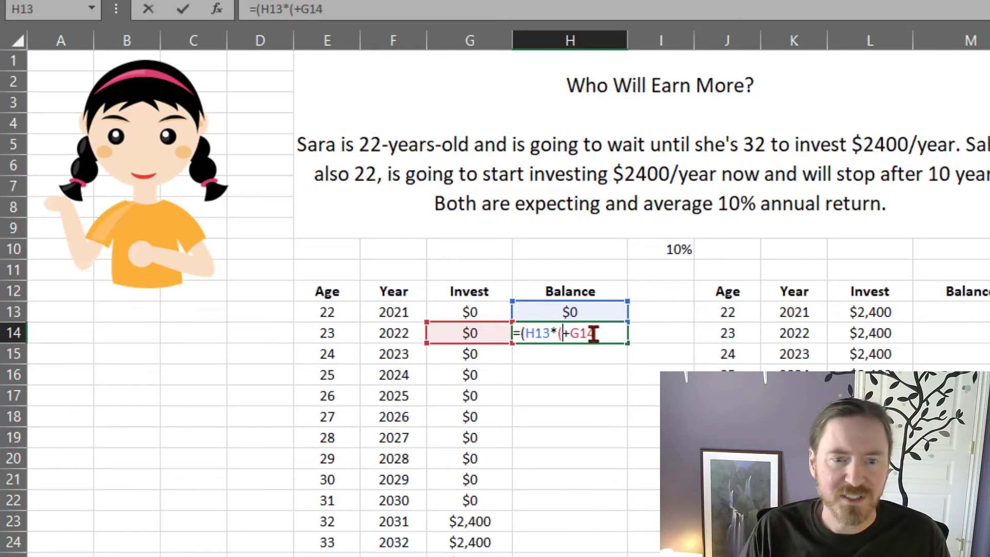
type("1")
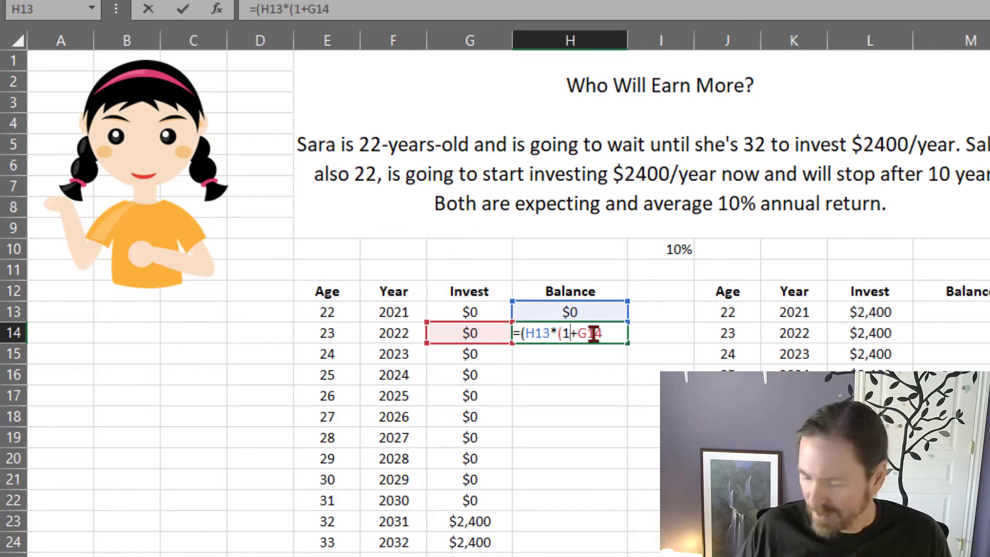
type("+")
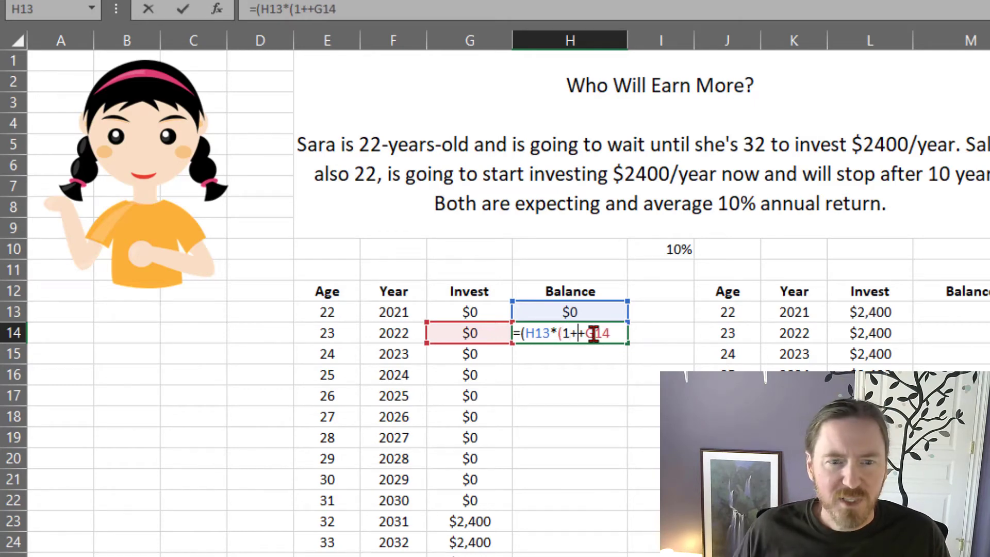
left_click(663, 245)
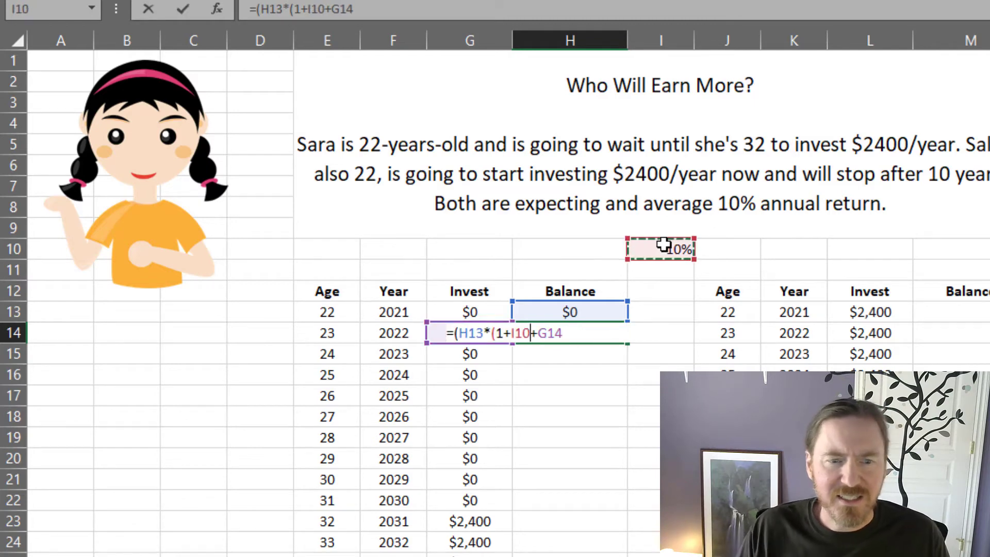
type(")")
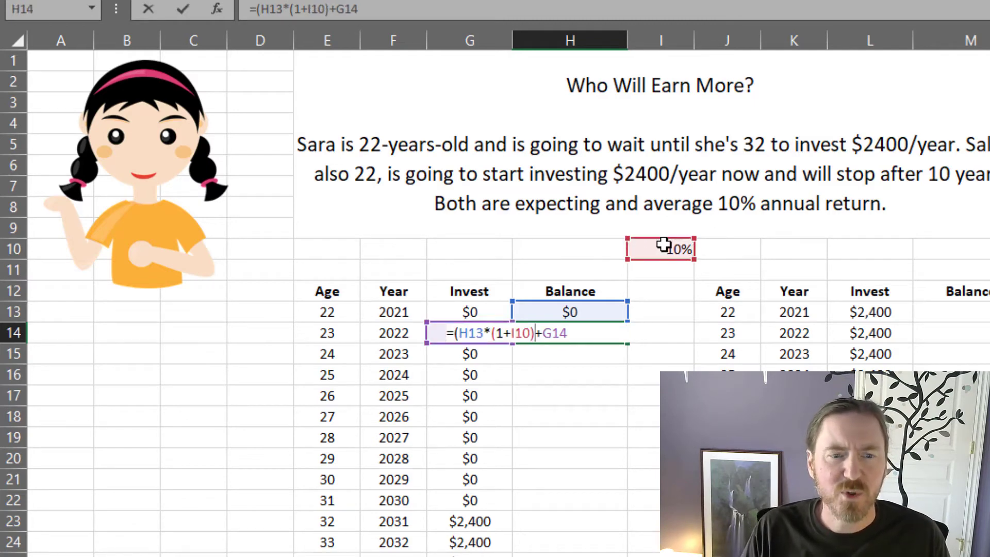
type(")")
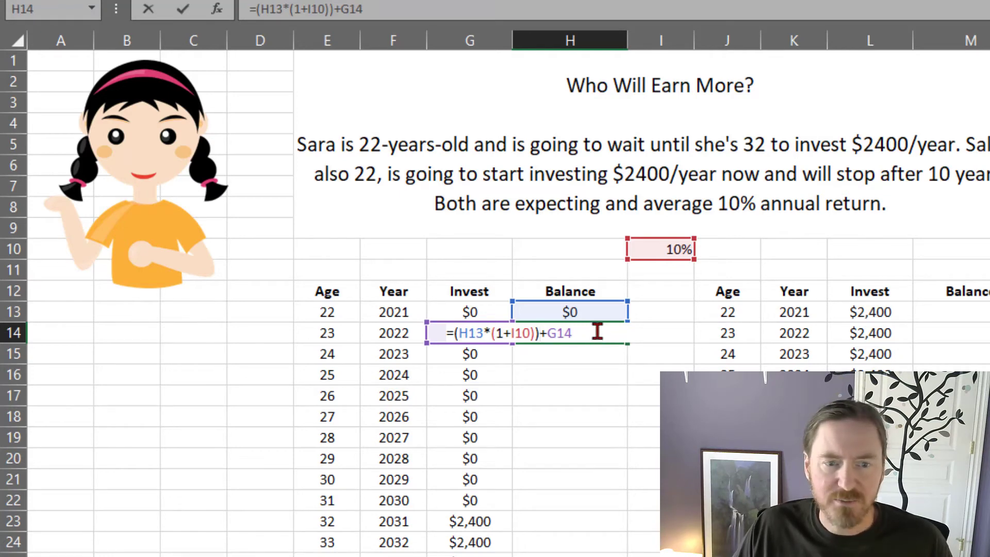
key("Return")
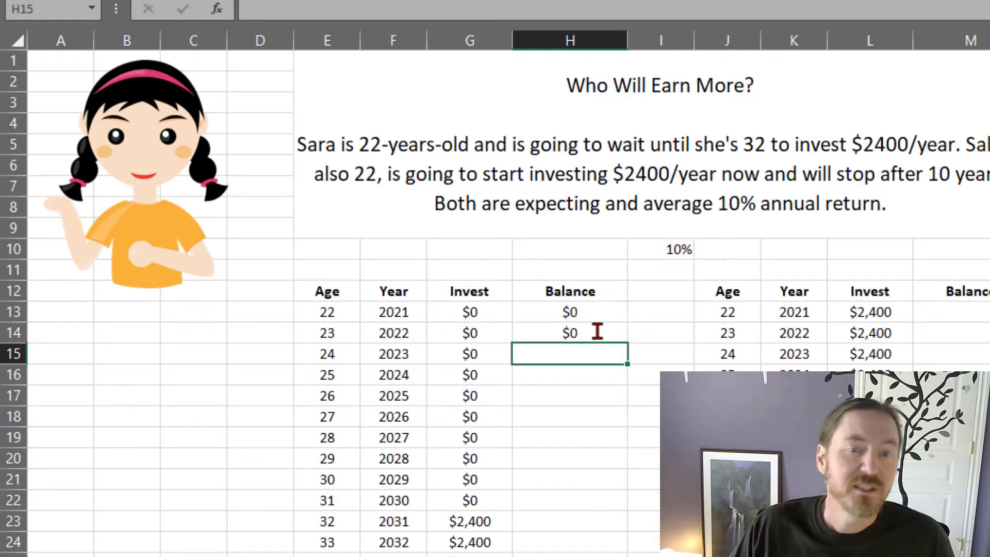
Step: Make the rate reference in H14 absolute as $I$10 and fill the formula down the rest of the column H balances
left_click(597, 331)
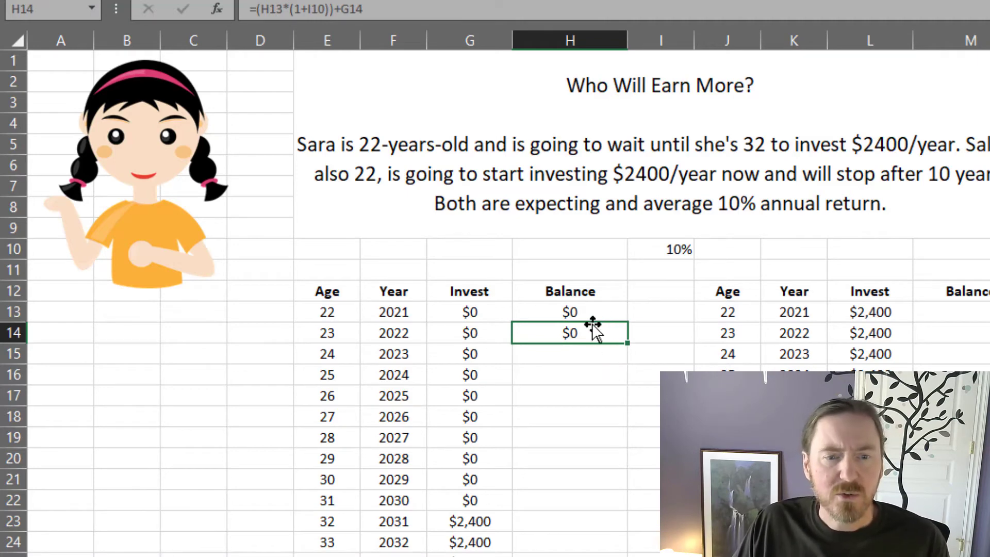
double_click(583, 331)
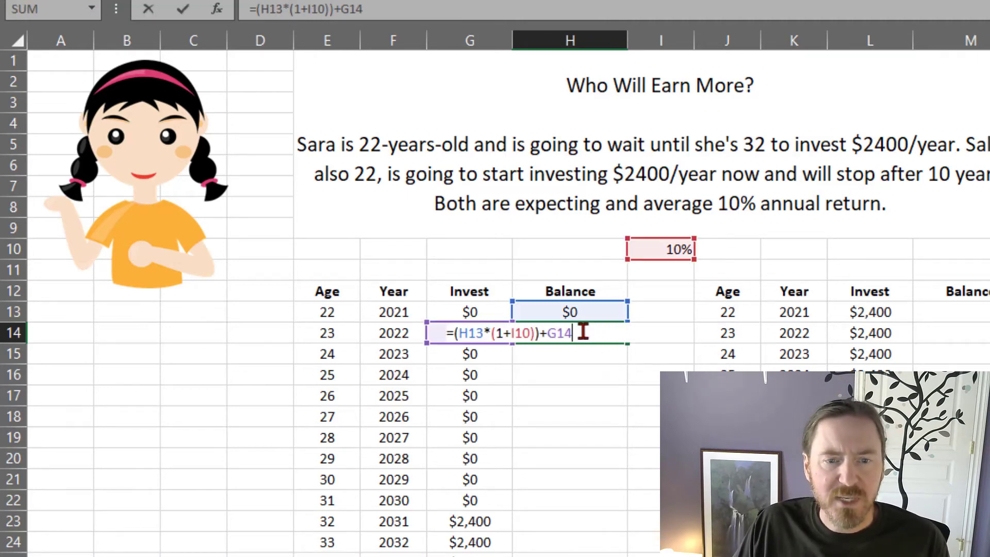
left_click(520, 330)
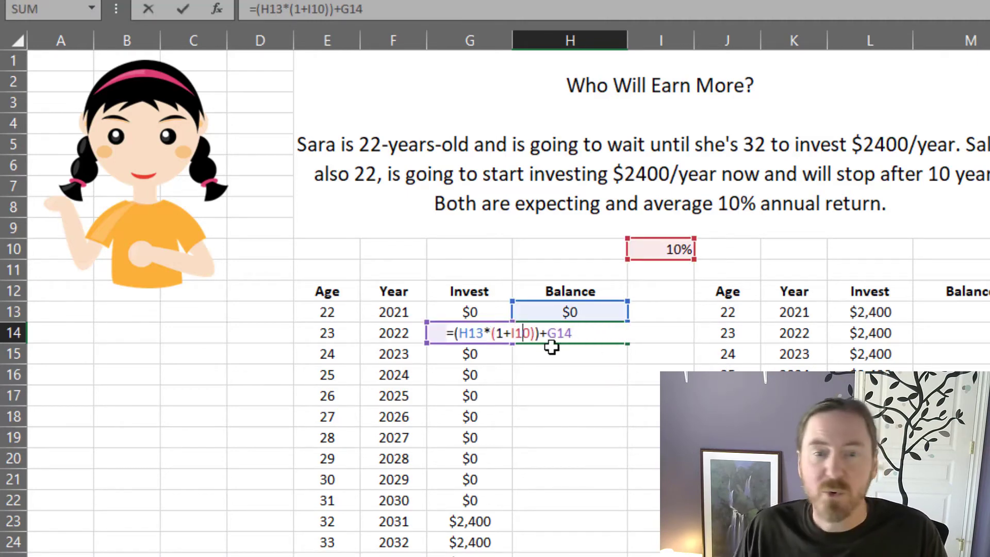
key("F4")
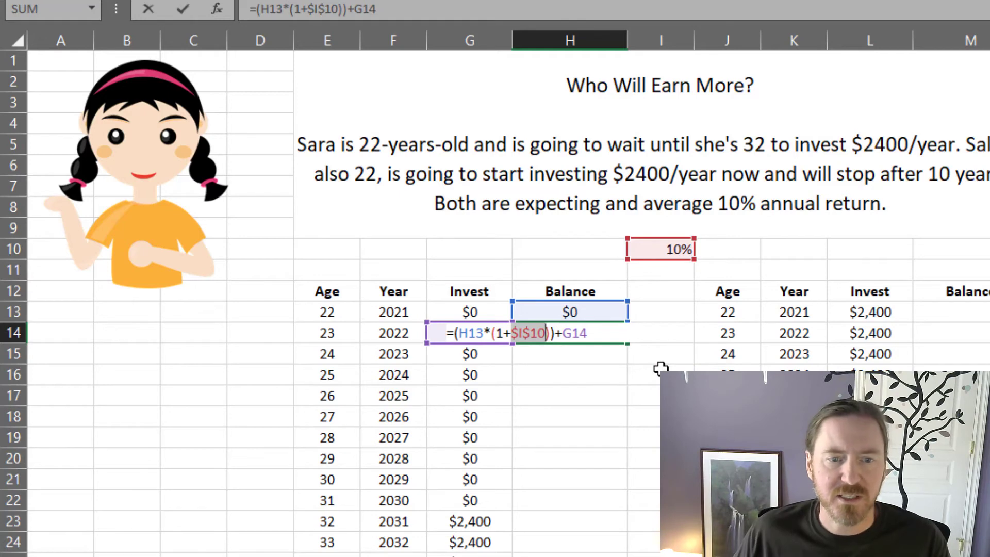
key("Return")
left_click(599, 332)
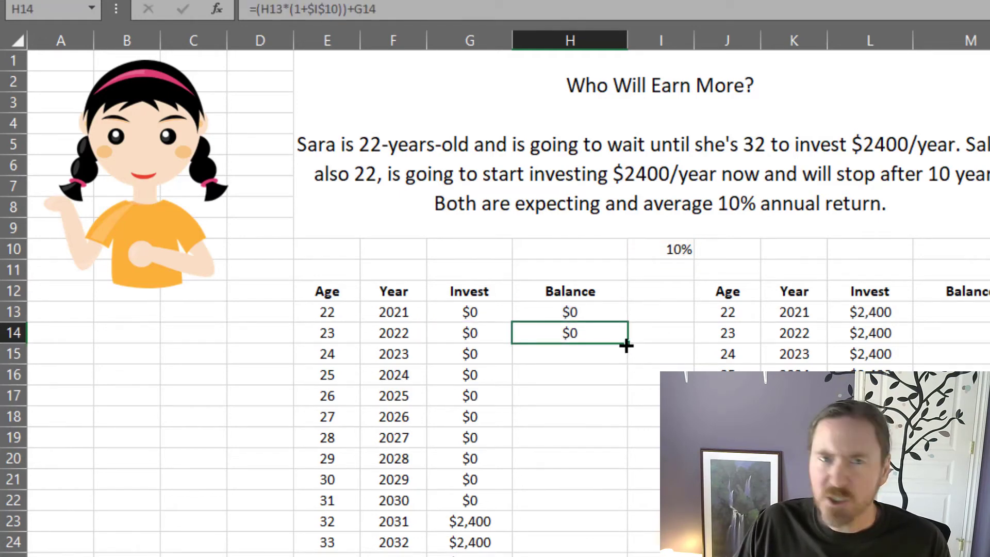
double_click(626, 344)
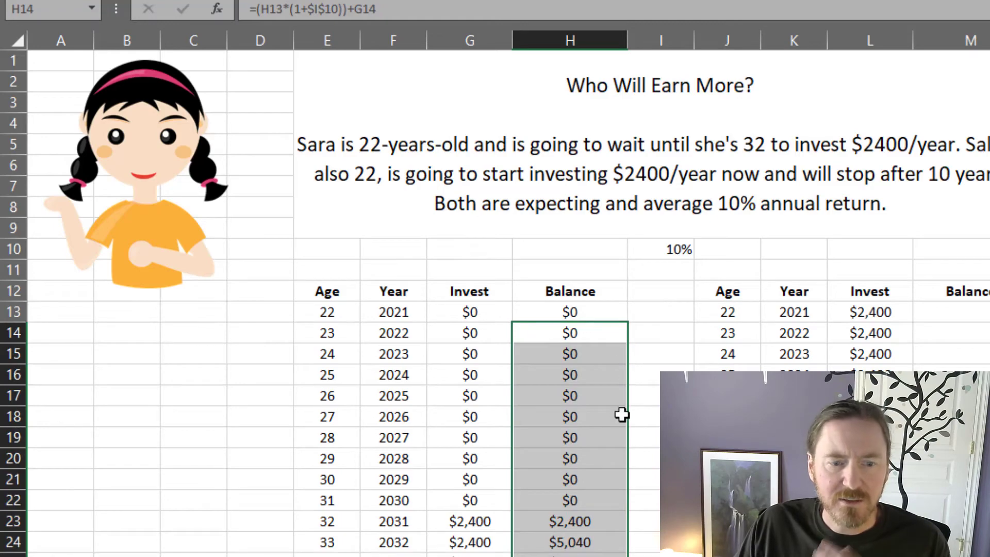
Step: Examine the investments and balance formulas for ages 32 and 33 in G23:H24
scroll(622, 415, "down", 4)
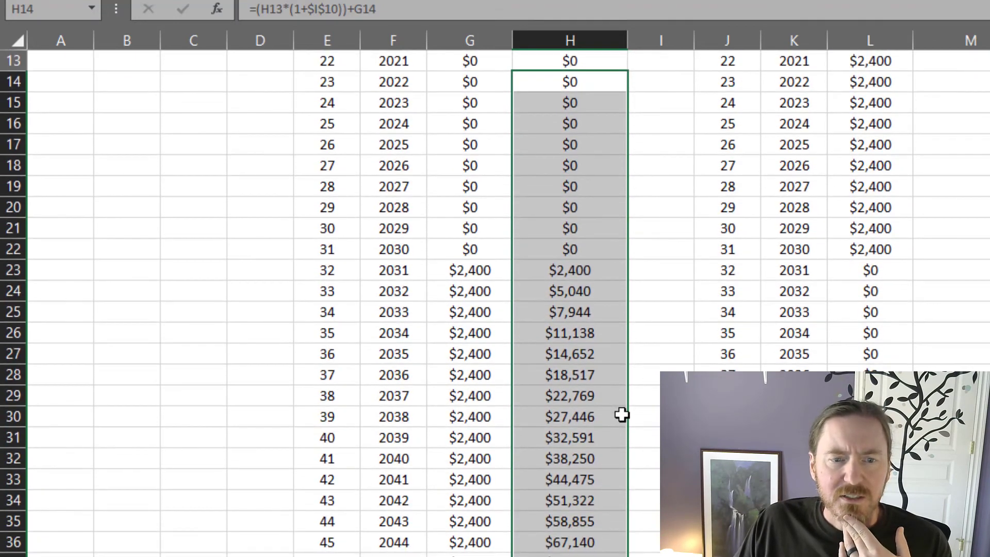
left_click(572, 273)
left_click(471, 271)
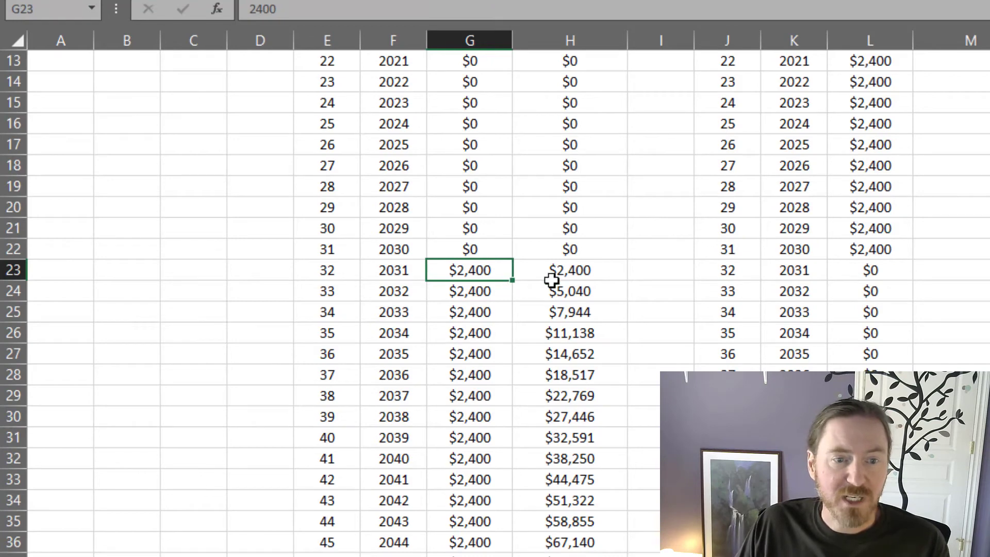
left_click(587, 272)
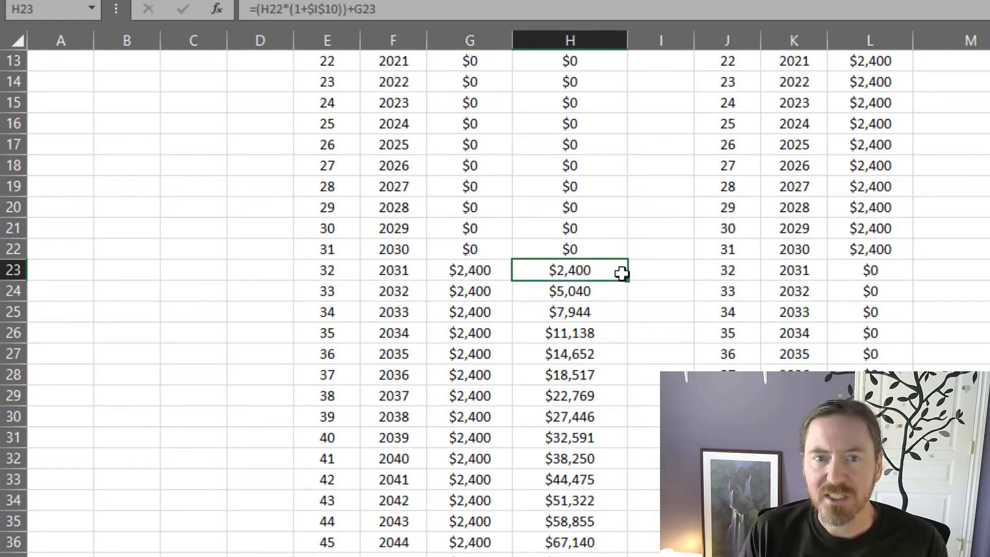
left_click(464, 293)
left_click(599, 269)
left_click(491, 289)
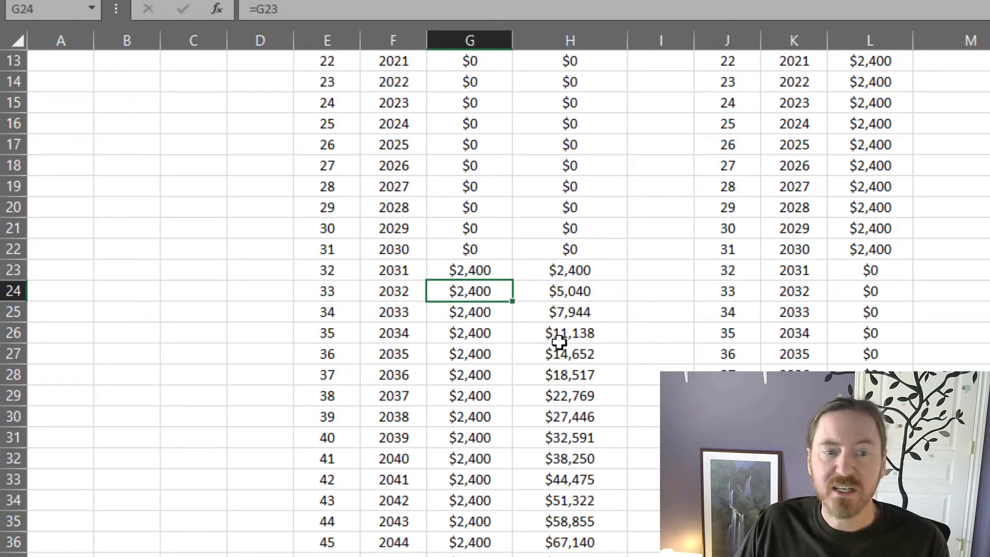
left_click(601, 291)
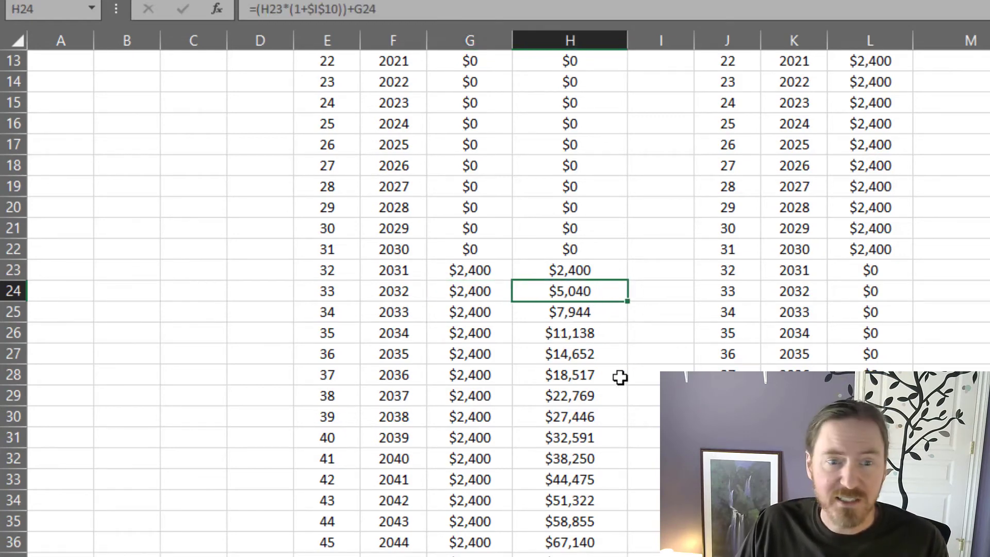
Step: Copy the retirement-age row formatting from G56 to the balance cell H56 with Format Painter
scroll(621, 380, "down", 6)
scroll(621, 380, "down", 2)
left_click(458, 470)
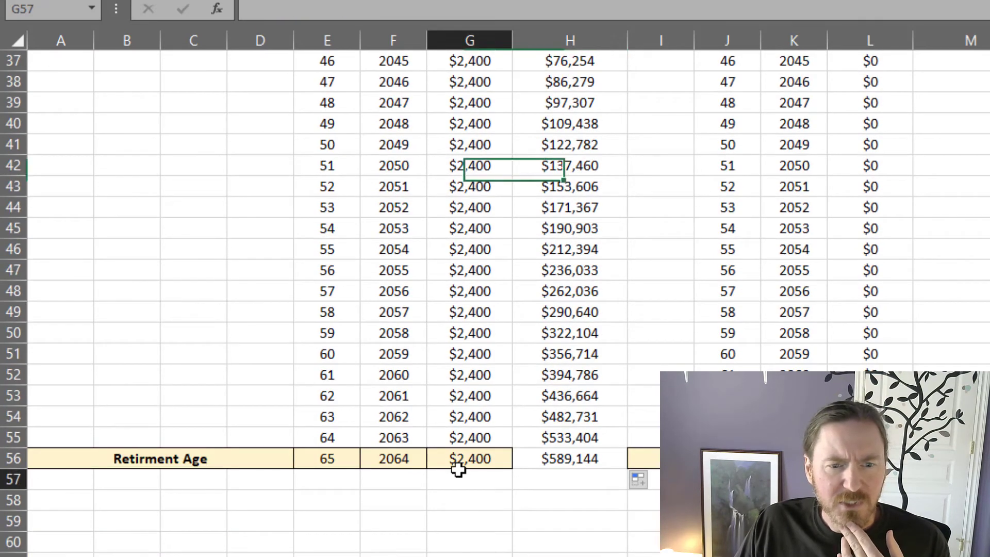
left_click(470, 457)
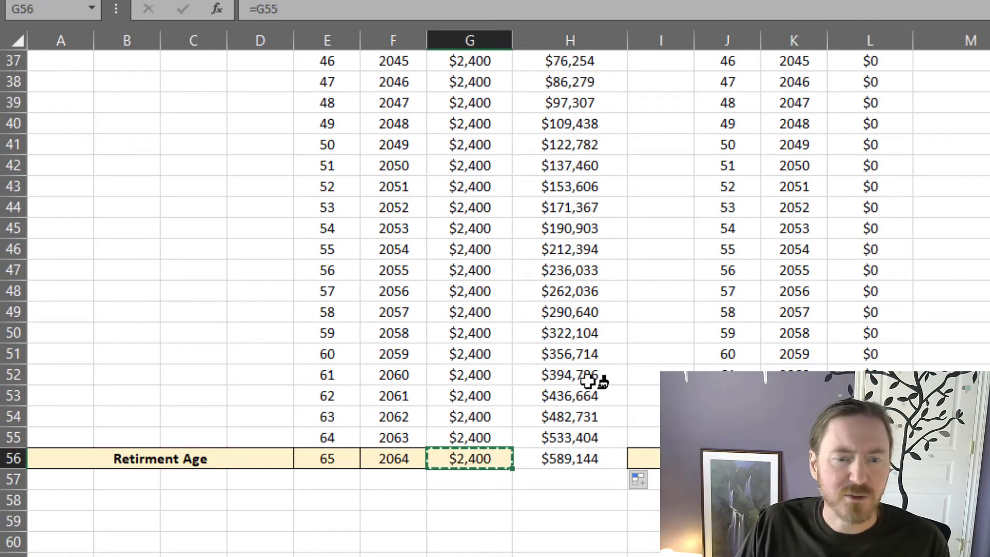
left_click(585, 453)
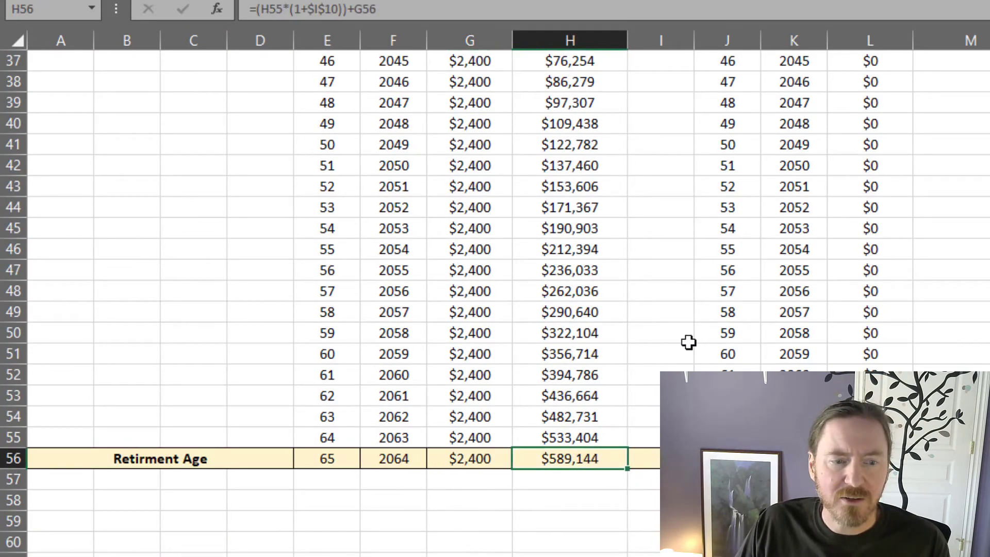
left_click(570, 494)
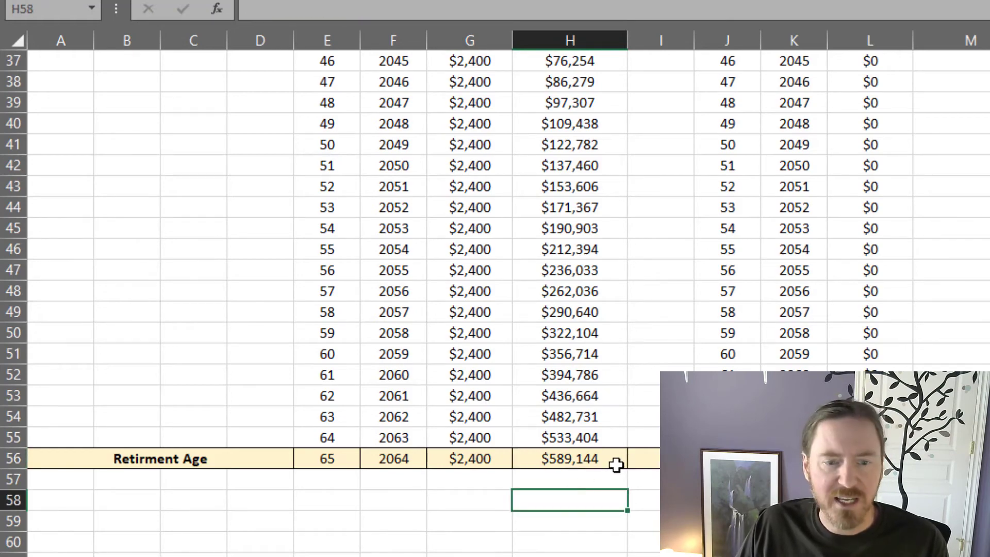
Step: Total the column G yearly investments in G57 with a SUM formula ending at the retirement-age row
scroll(617, 465, "up", 7)
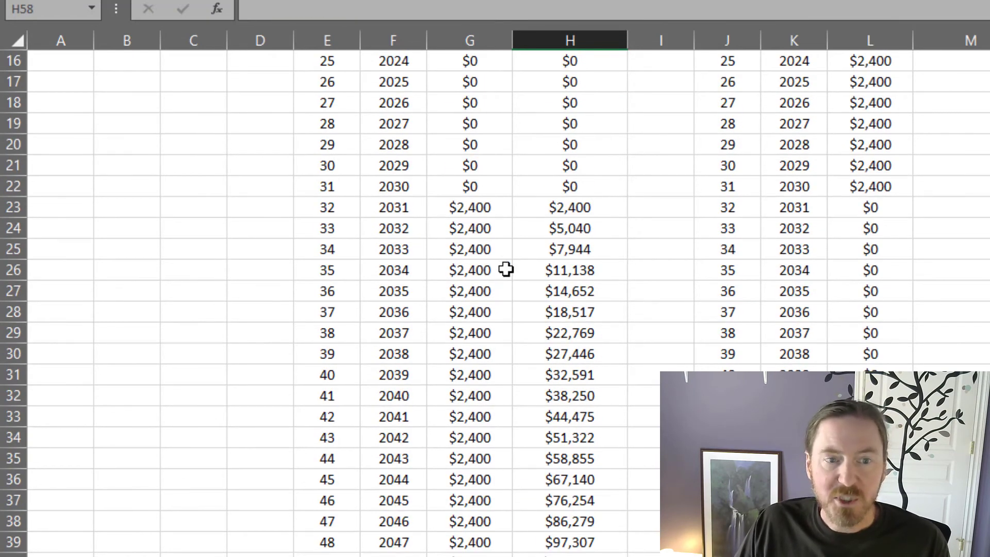
scroll(515, 272, "down", 6)
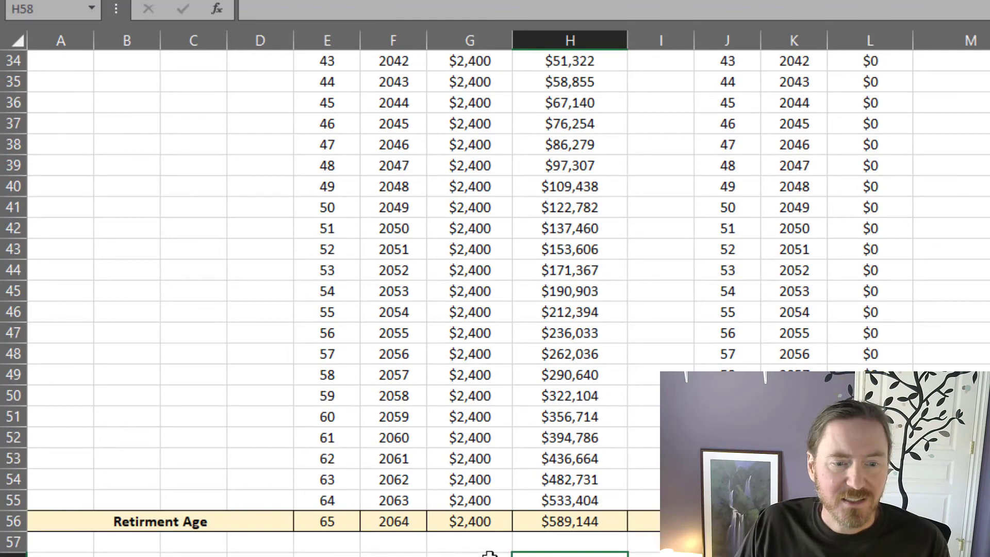
left_click(469, 522)
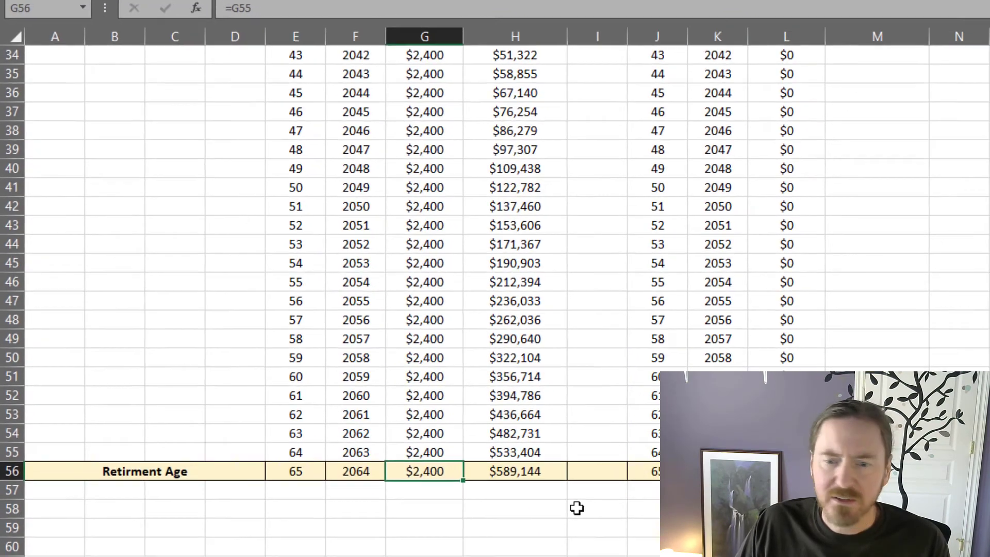
left_click(516, 472)
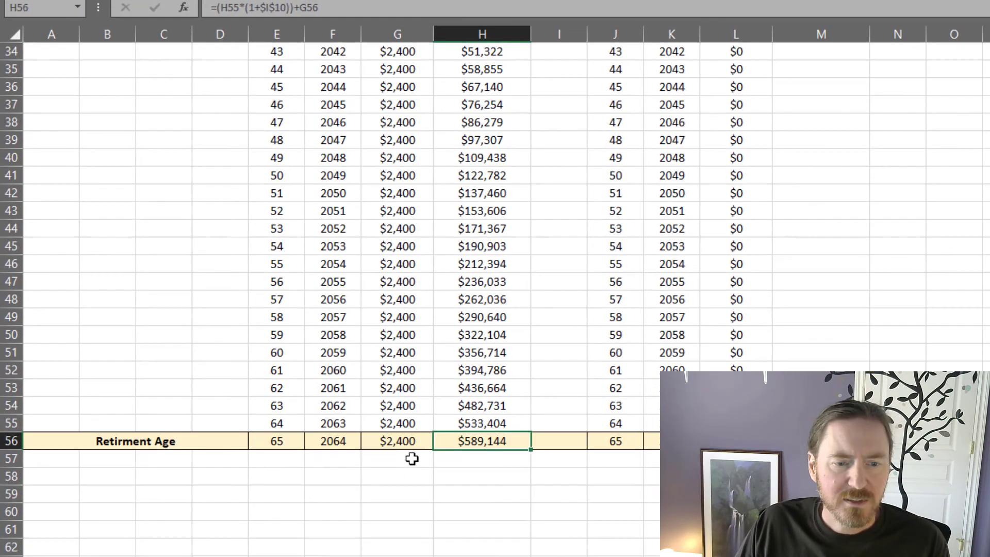
left_click(439, 491)
type("=")
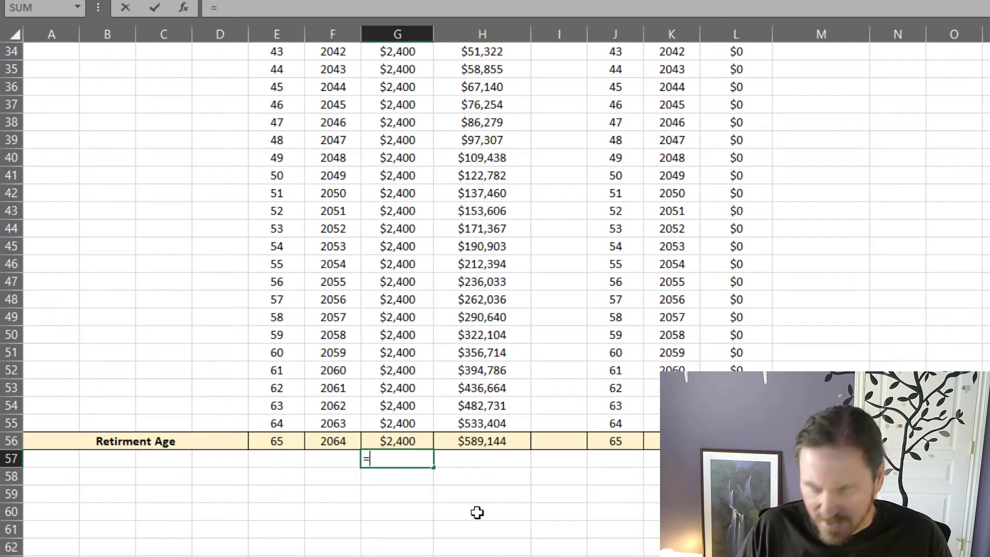
type("sum")
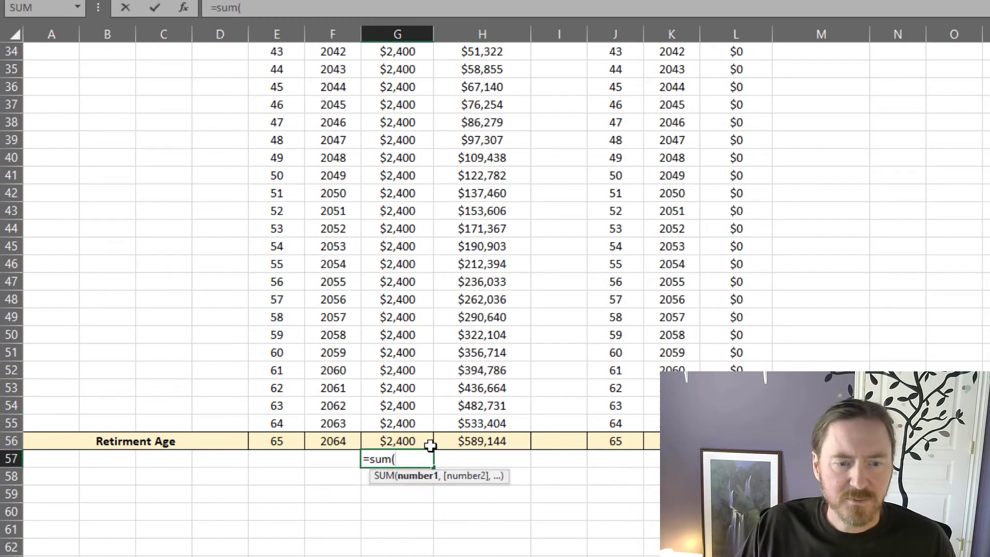
left_click_drag(431, 442, 470, 84)
key("Return")
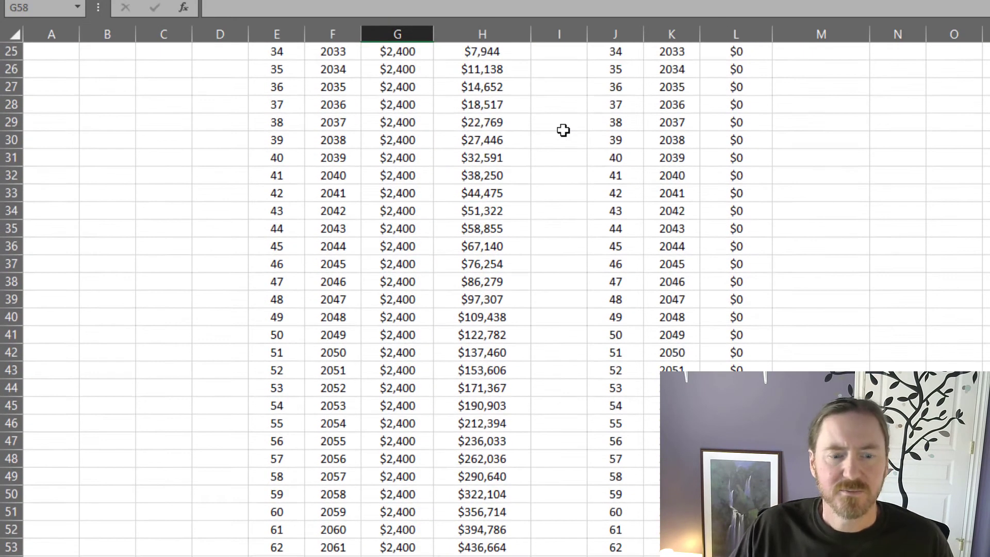
Step: Copy the retirement-row formatting from G56 to the invested total in G57 with Format Painter
left_click(416, 385)
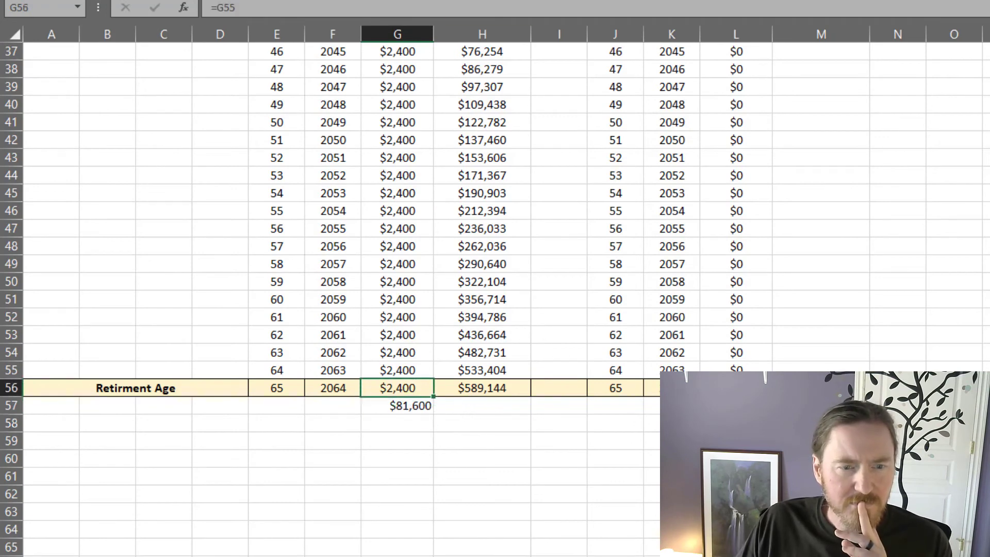
left_click(409, 404)
left_click(417, 482)
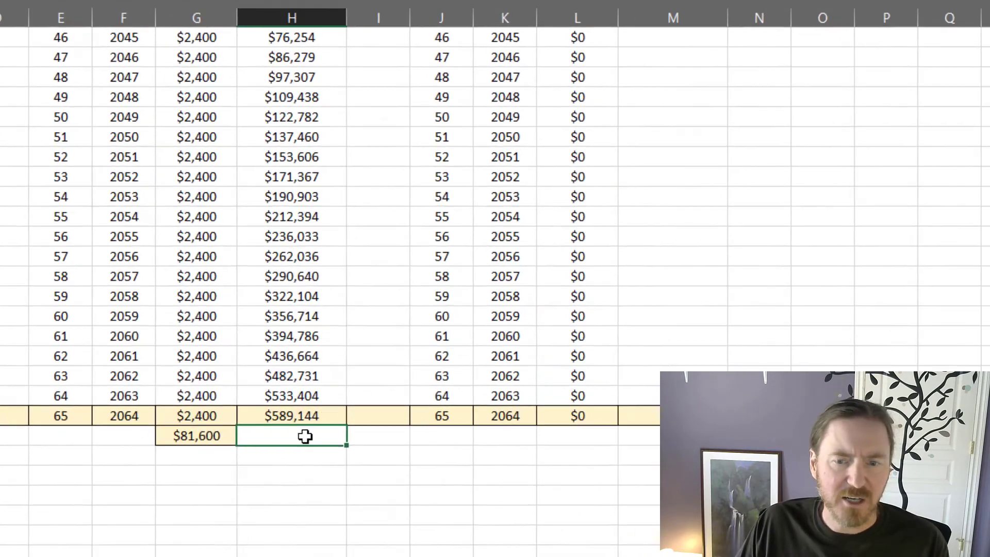
Step: Set the second investor's age 22 balance in M13 to that year's investment with =L13
scroll(494, 407, "up", 12)
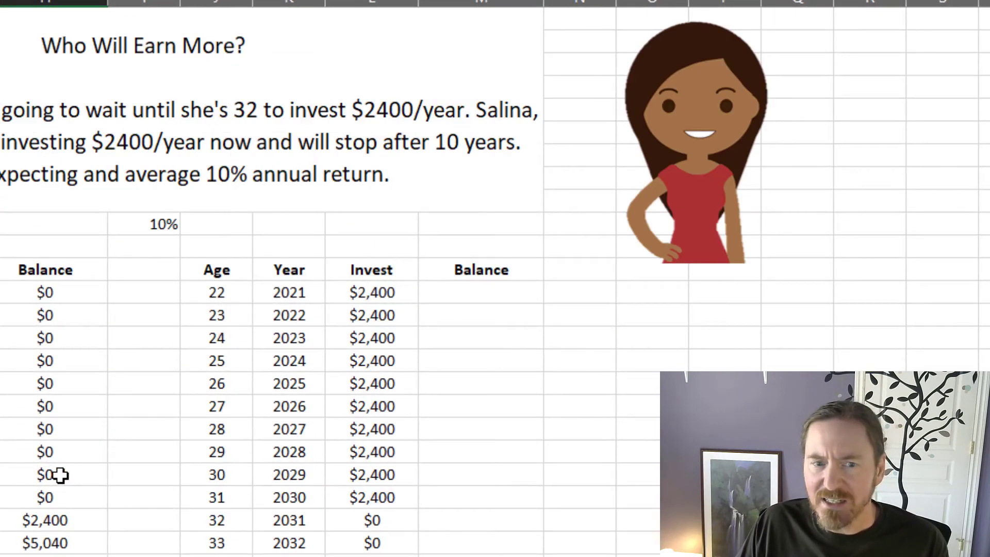
left_click(523, 291)
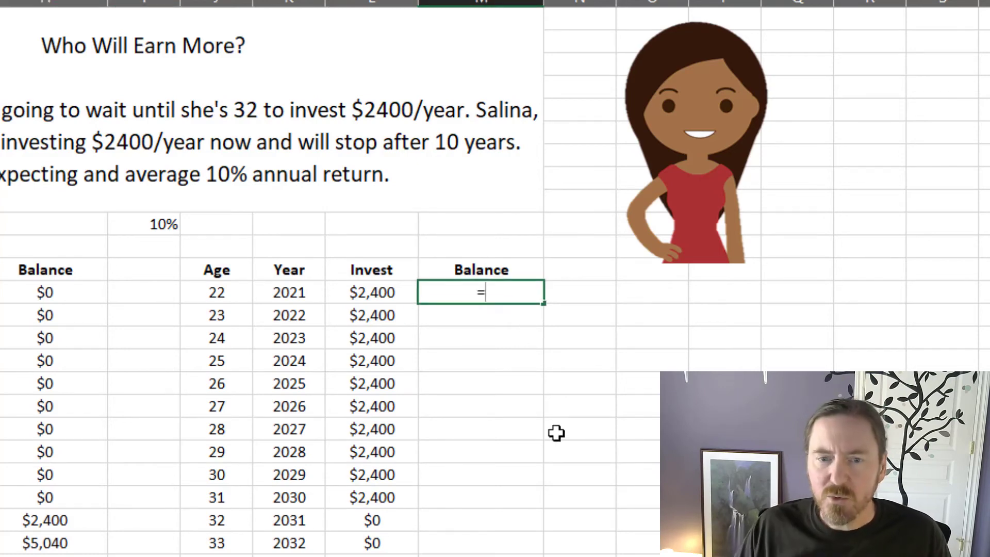
left_click(378, 293)
key("Return")
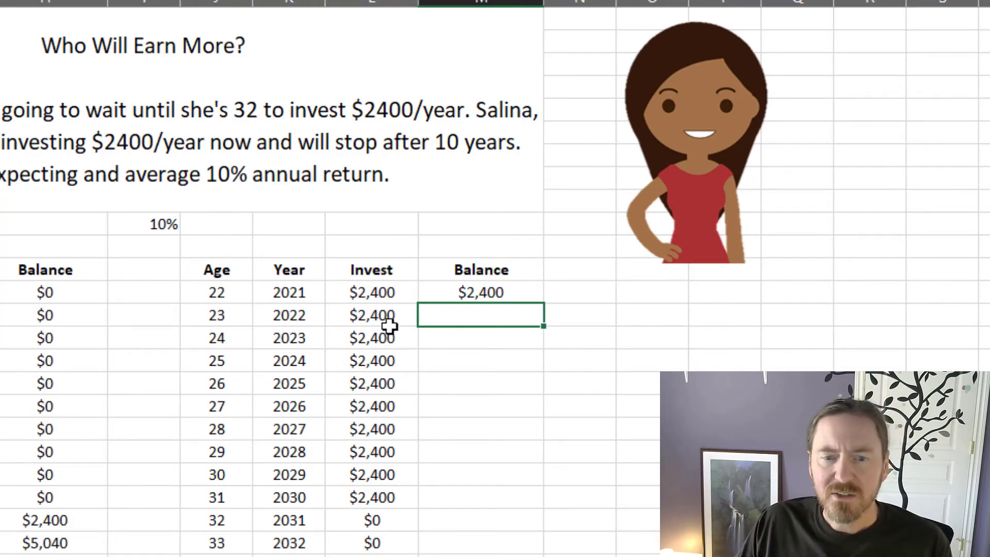
left_click(400, 290)
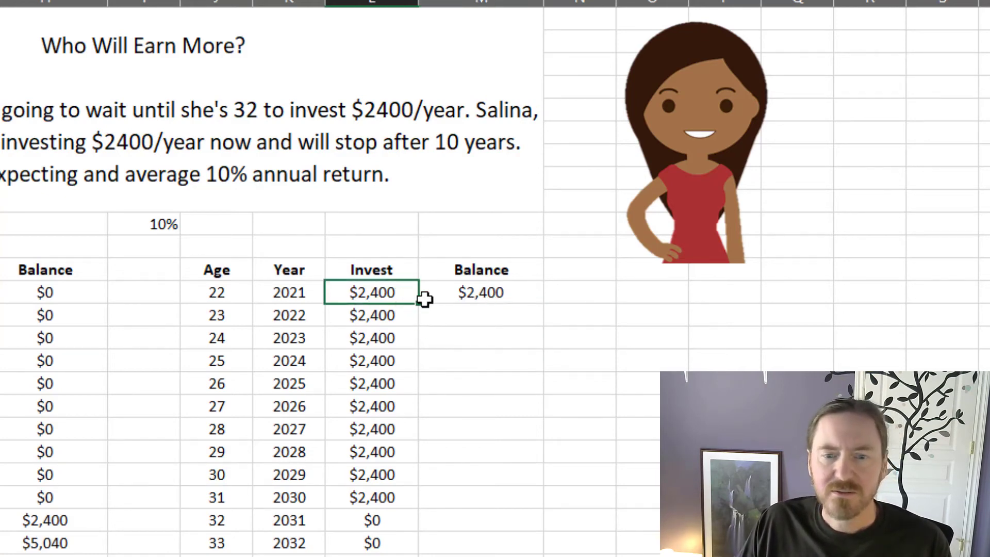
left_click(507, 297)
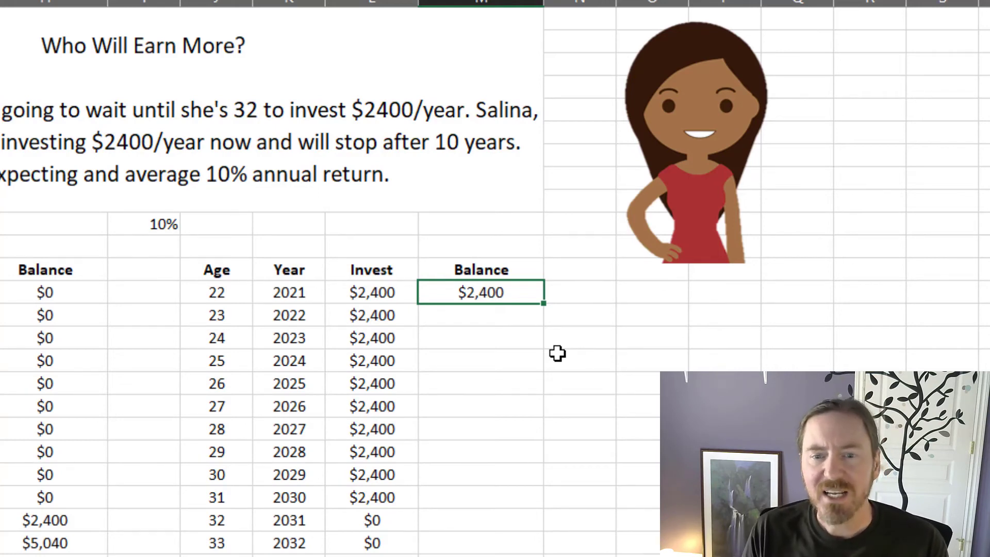
Step: Calculate the second investor's age 23 balance in M14 with =(M13*(1+$I$10))+L14
left_click(541, 320)
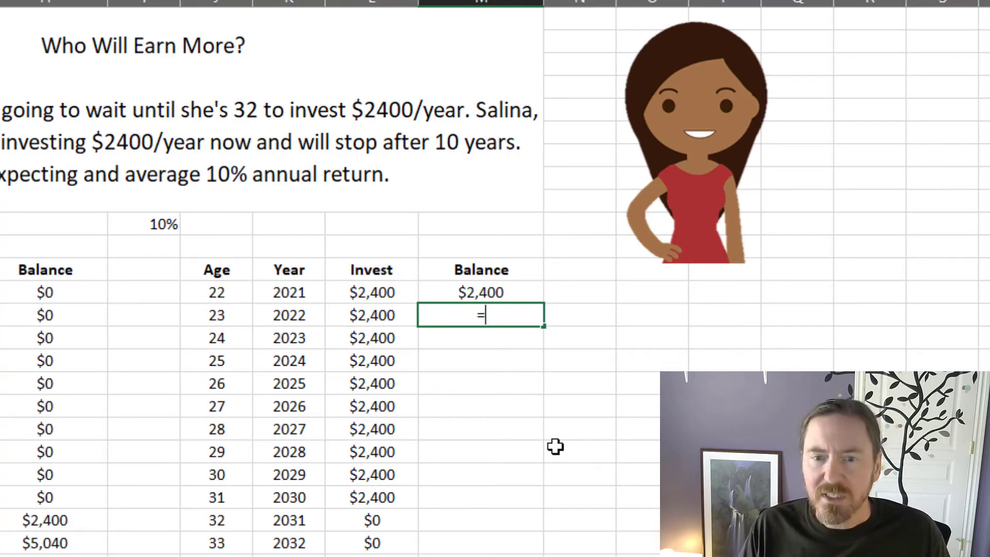
left_click(490, 292)
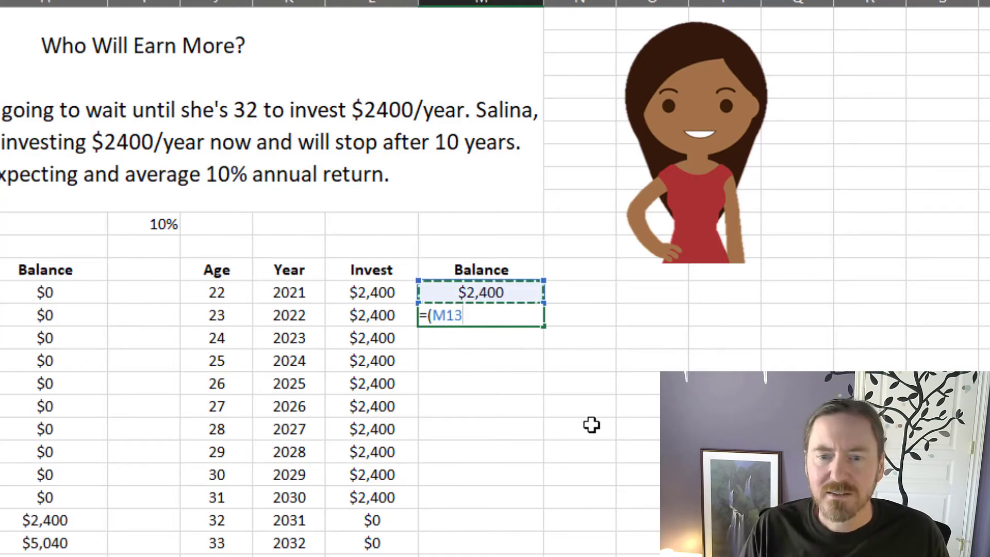
type("*")
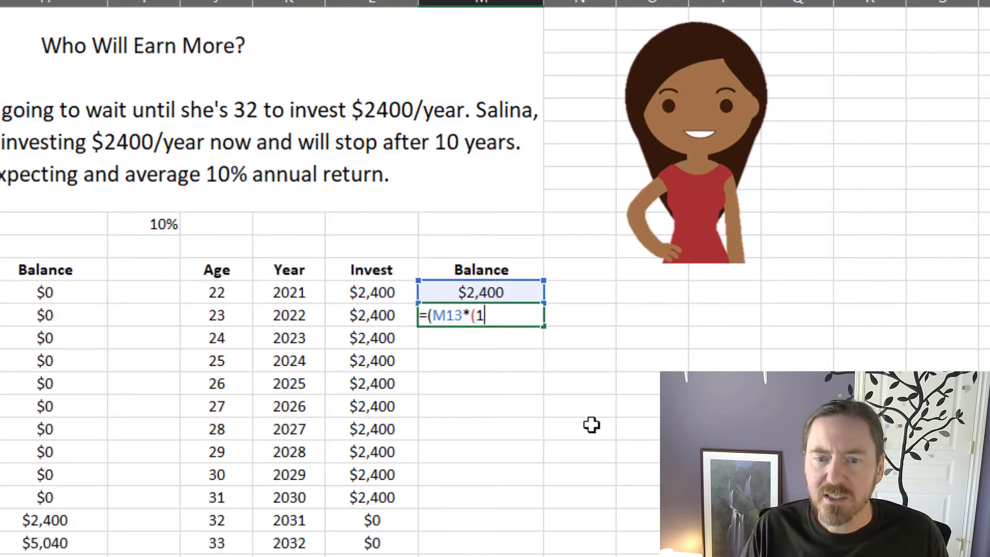
left_click(137, 227)
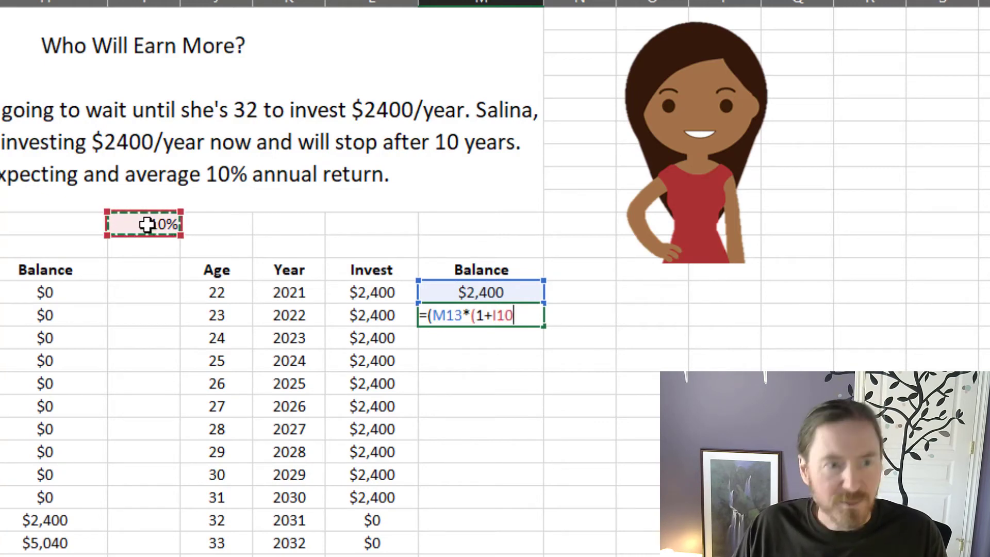
key("F4")
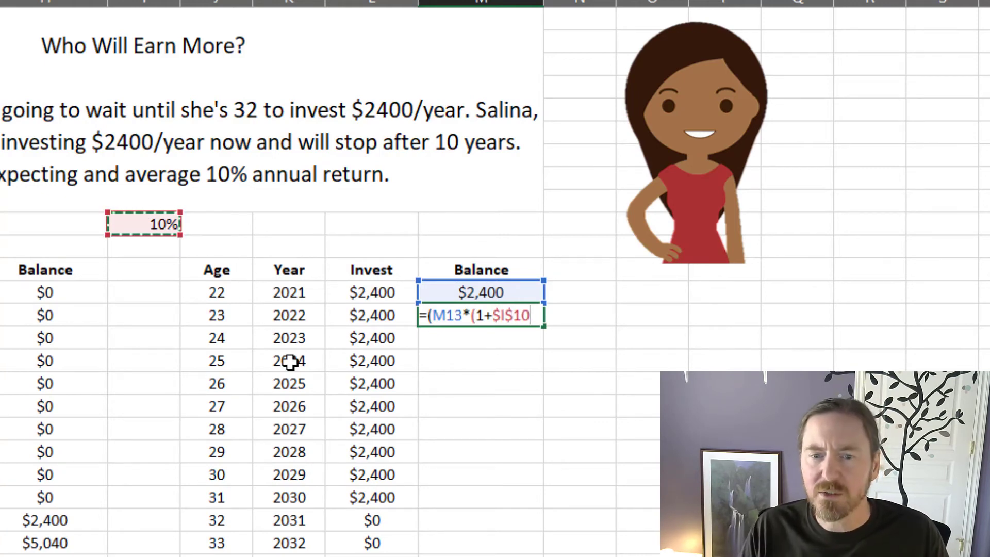
type(")")
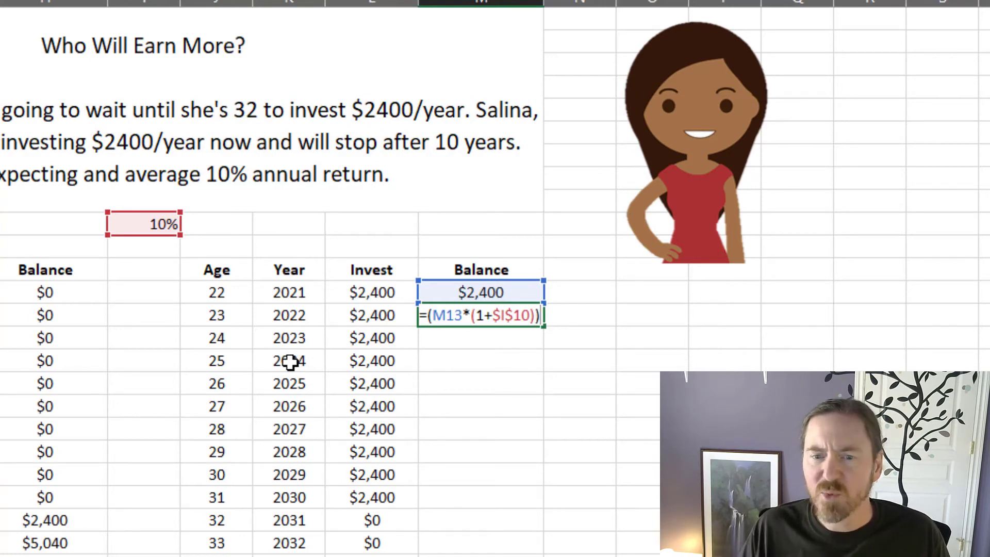
type("+")
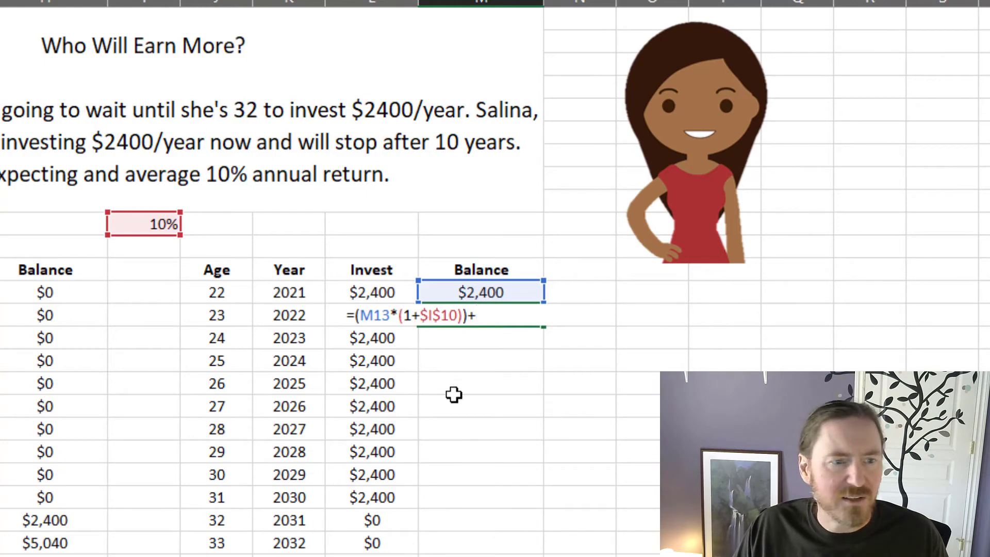
type("L")
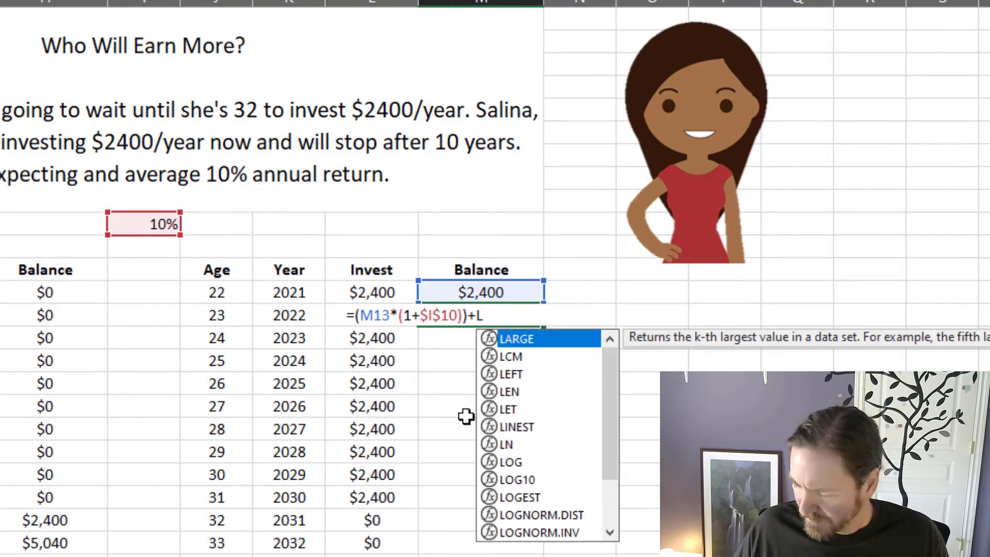
type("14")
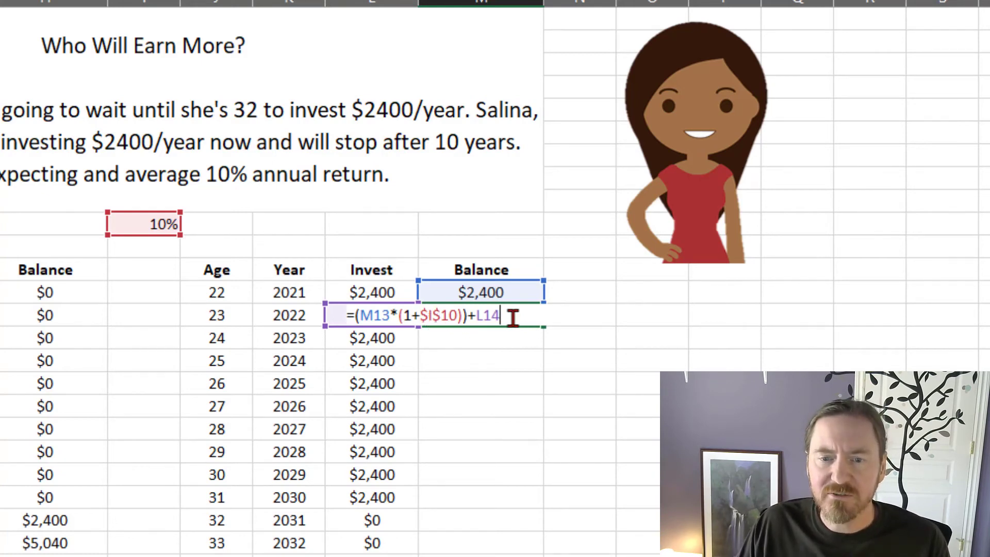
key("Return")
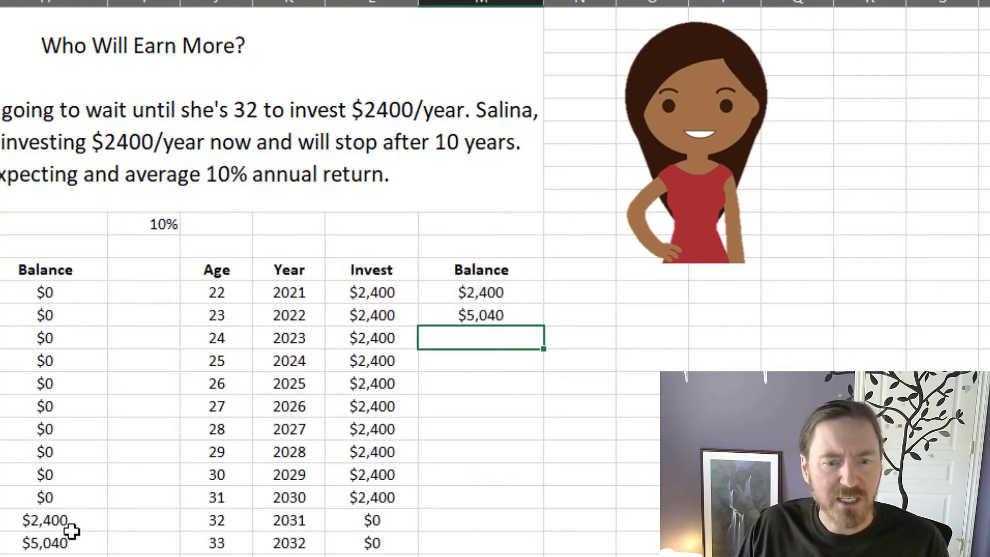
Step: Fill the balance formula from M14 down the second investor's Balance column through age 65
left_click_drag(73, 521, 73, 539)
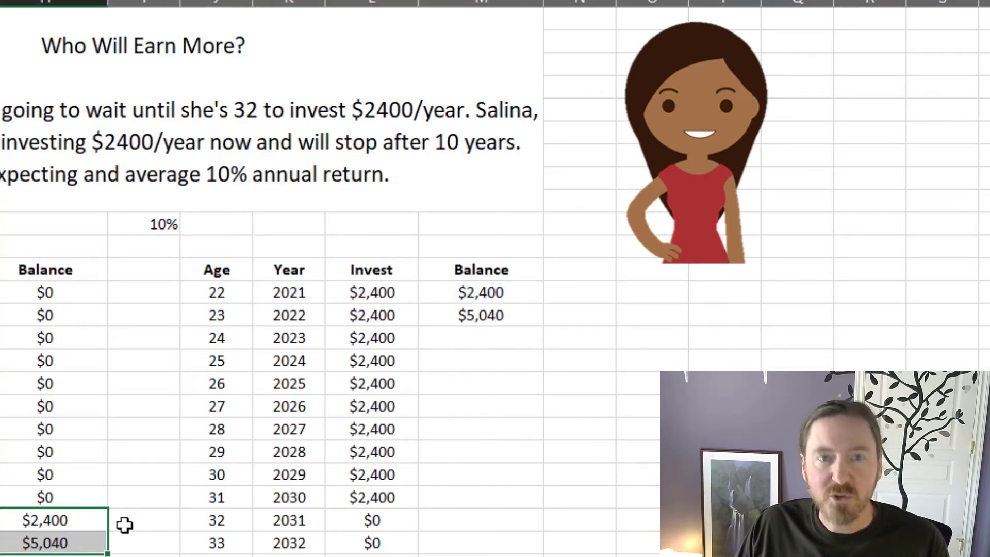
left_click(507, 309)
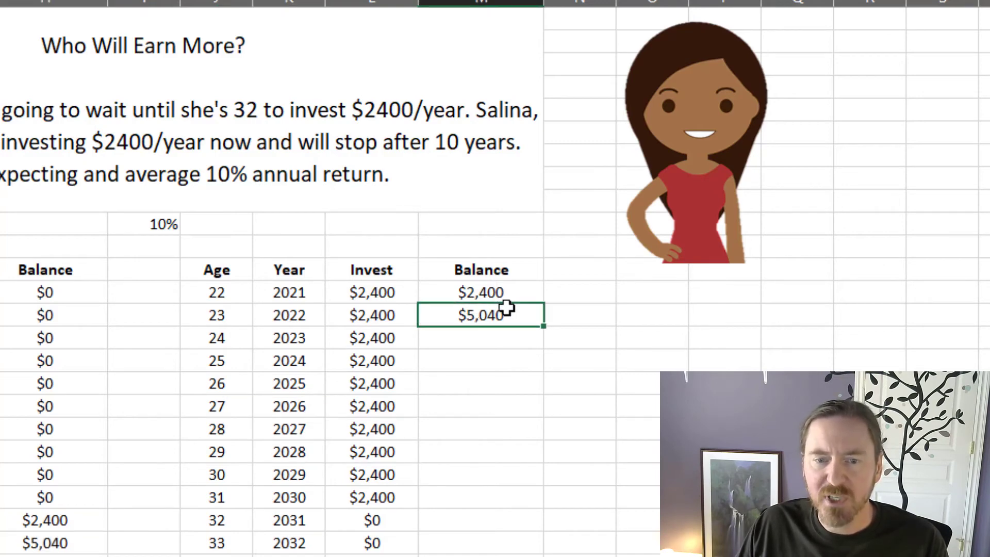
double_click(541, 328)
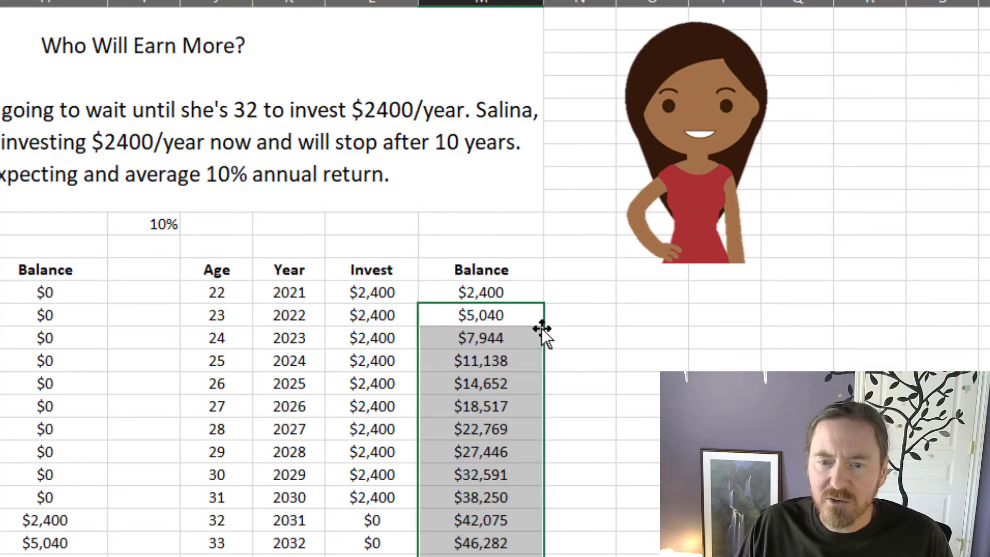
left_click(520, 396)
scroll(520, 394, "down", 12)
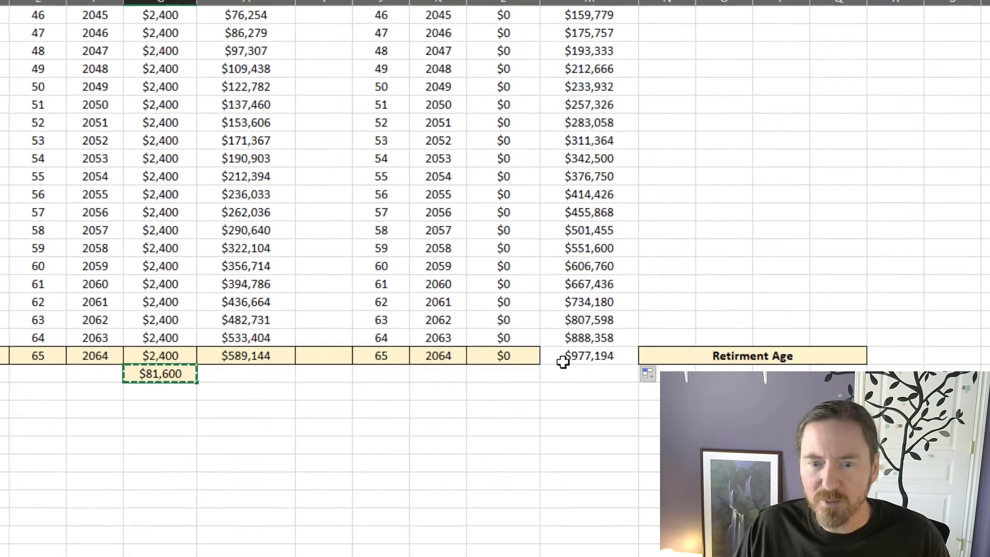
Step: Paste the G57 total formula into M57 and copy the formatting of G56:G57 onto M56:M57 with Format Painter
left_click(449, 474)
type("$10,309,131")
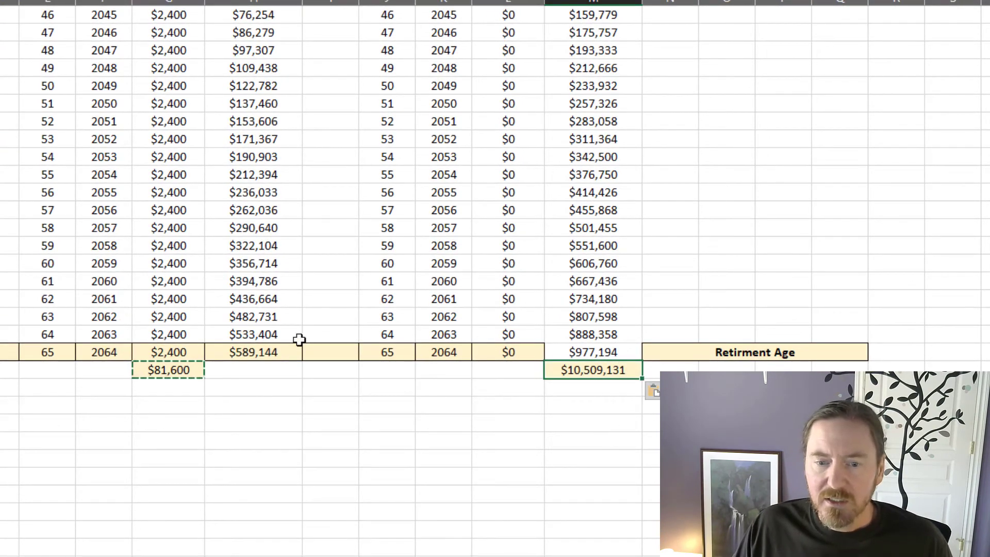
left_click_drag(185, 354, 184, 365)
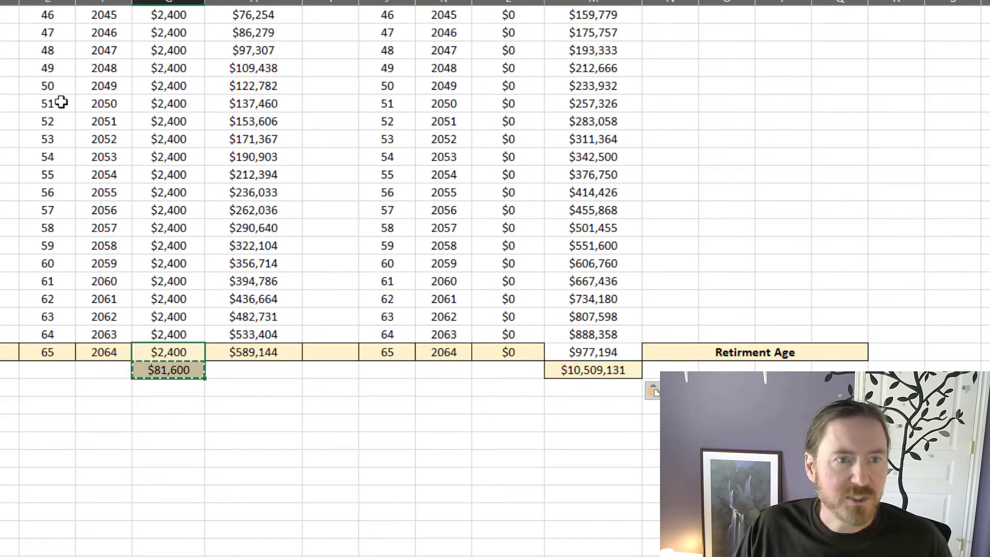
key("ctrl+c")
left_click_drag(593, 353, 593, 370)
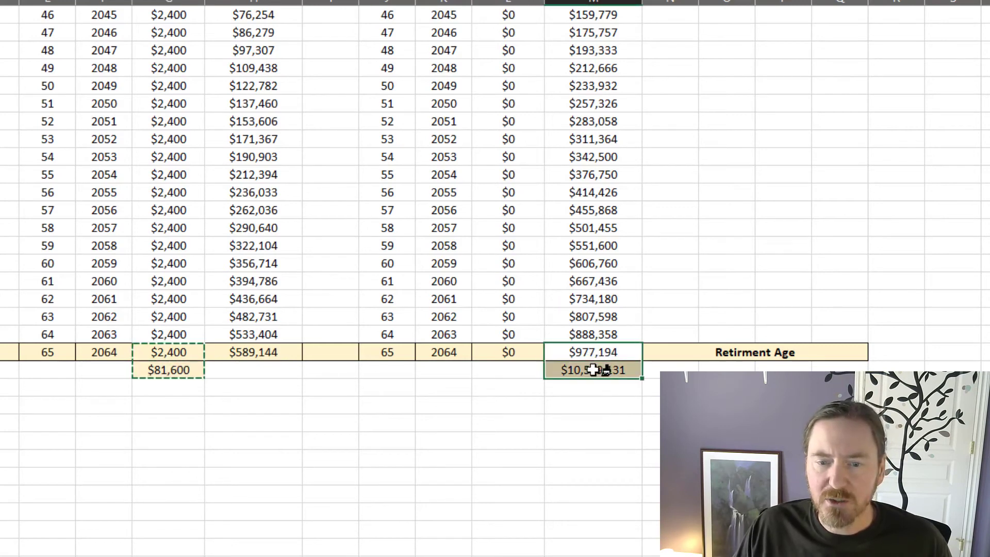
key("Escape")
left_click(565, 465)
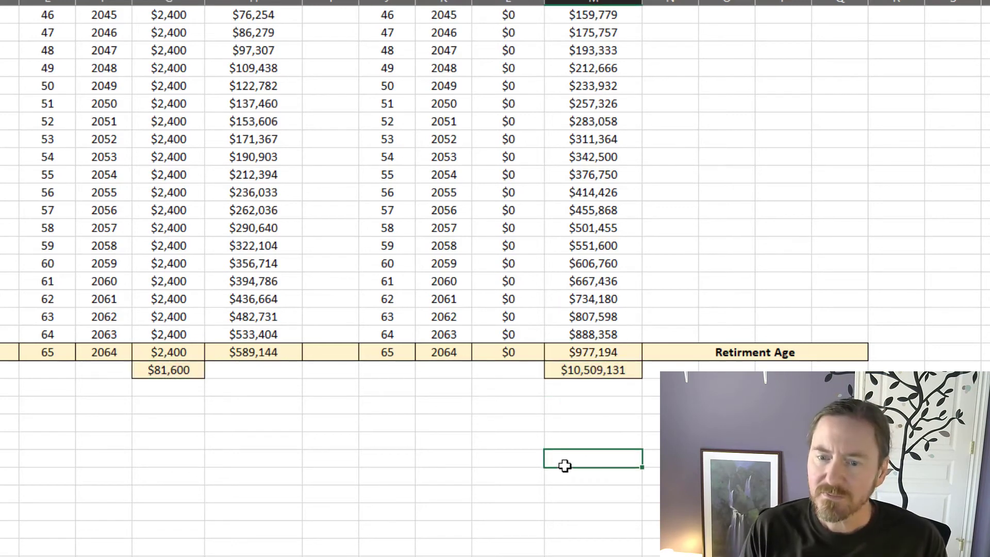
Step: Compare both investors' yearly investments and growing balances from age 22 to the retirement-age row
scroll(565, 466, "up", 15)
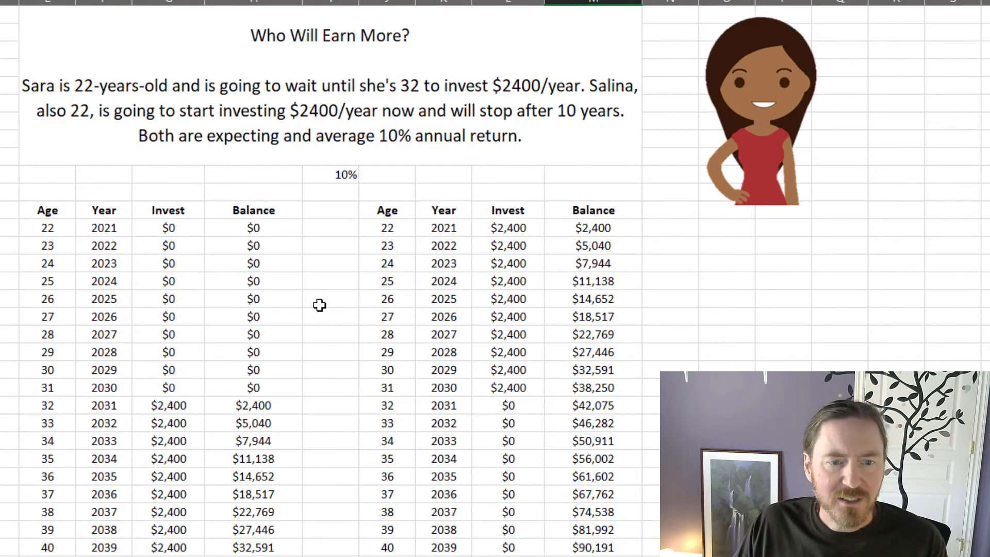
scroll(320, 305, "down", 10)
scroll(319, 305, "down", 1)
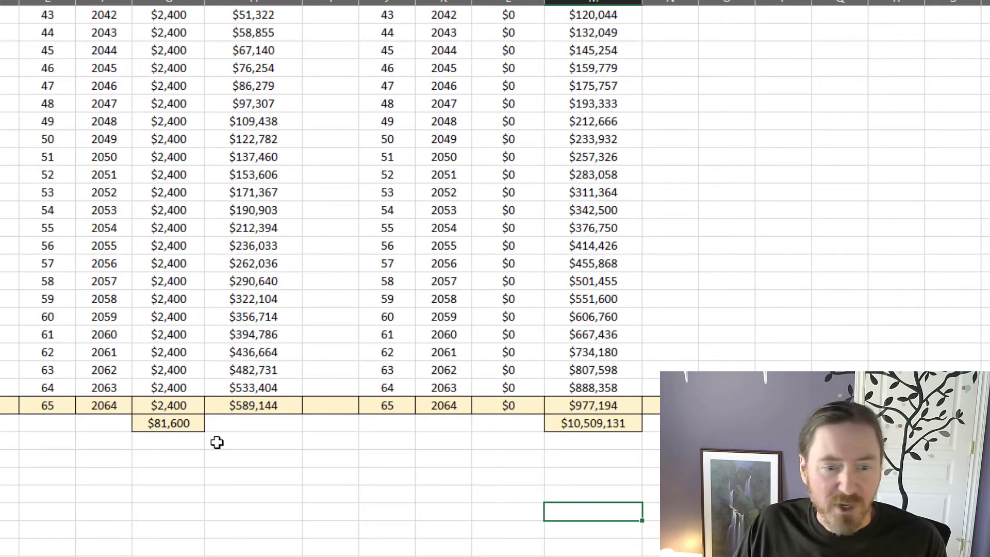
scroll(217, 442, "up", 9)
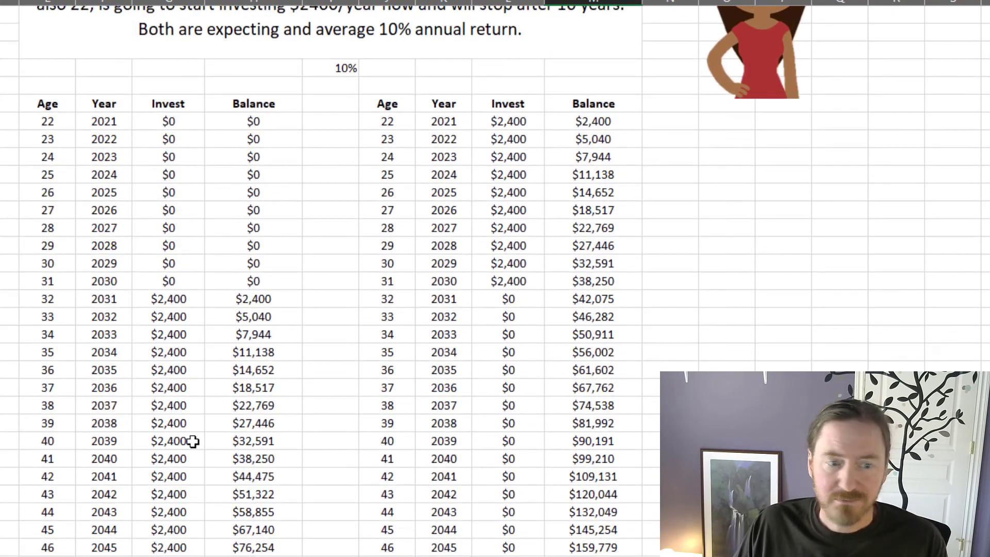
scroll(193, 439, "down", 8)
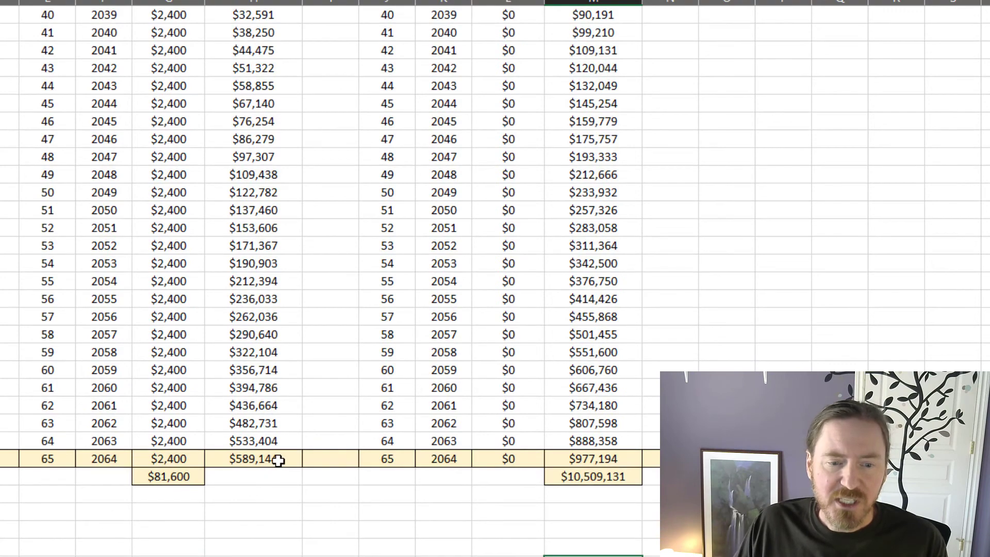
left_click(279, 461)
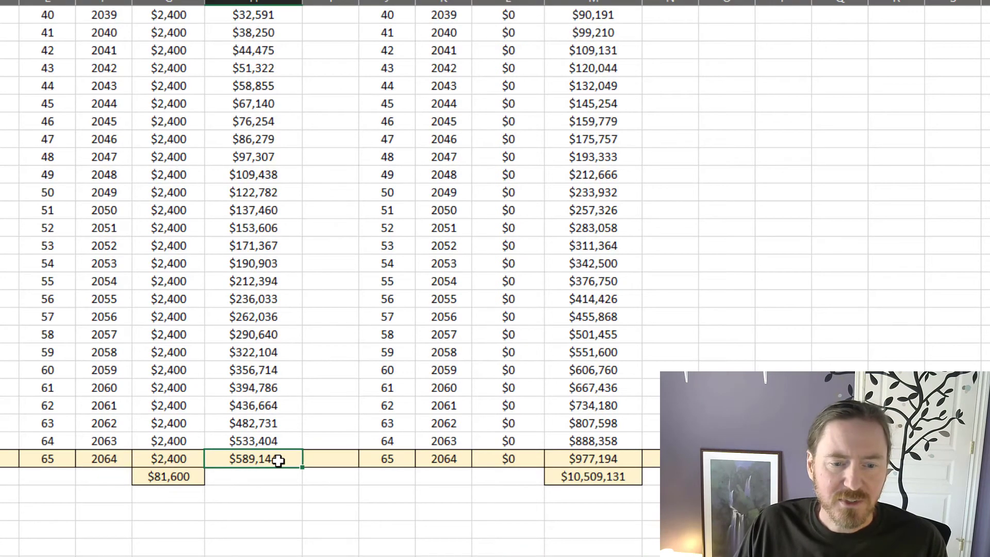
scroll(509, 539, "up", 9)
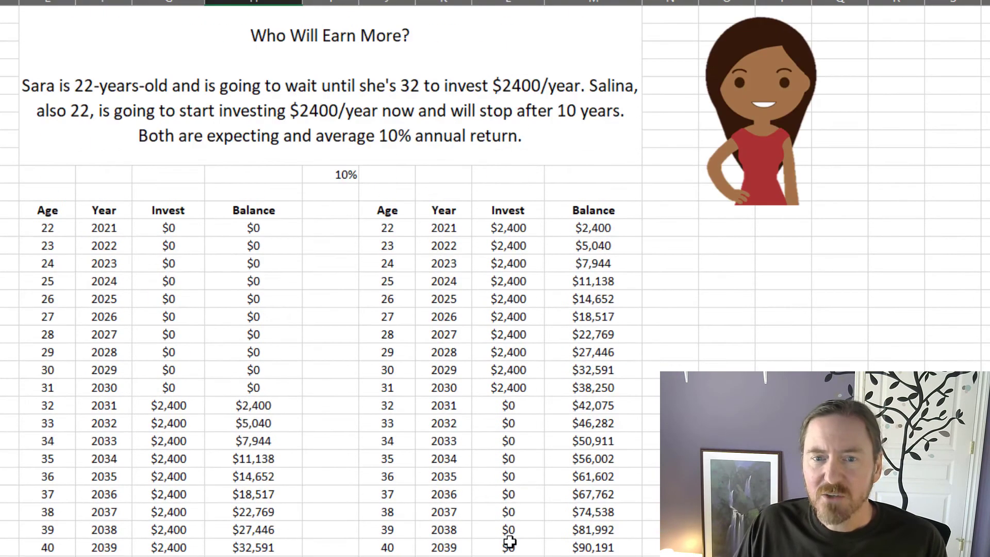
scroll(625, 485, "down", 9)
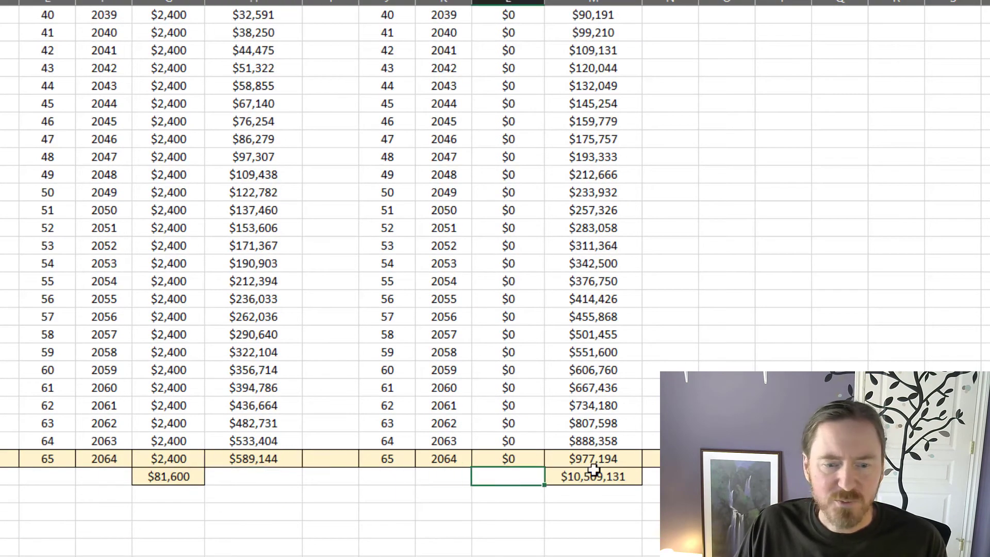
Step: Move the total cell from M57 to L57, beneath the second investor's Invest column
left_click(613, 478)
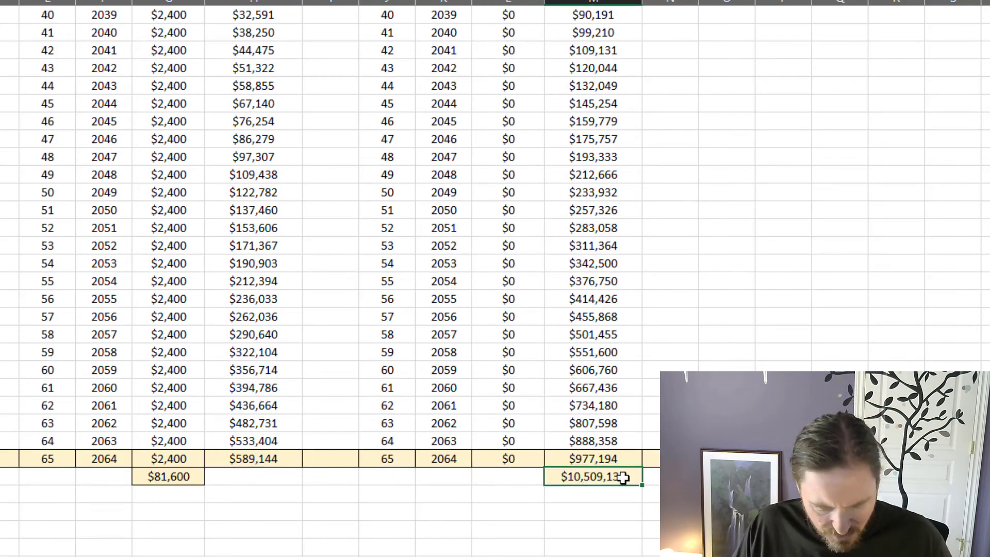
key("ctrl+c")
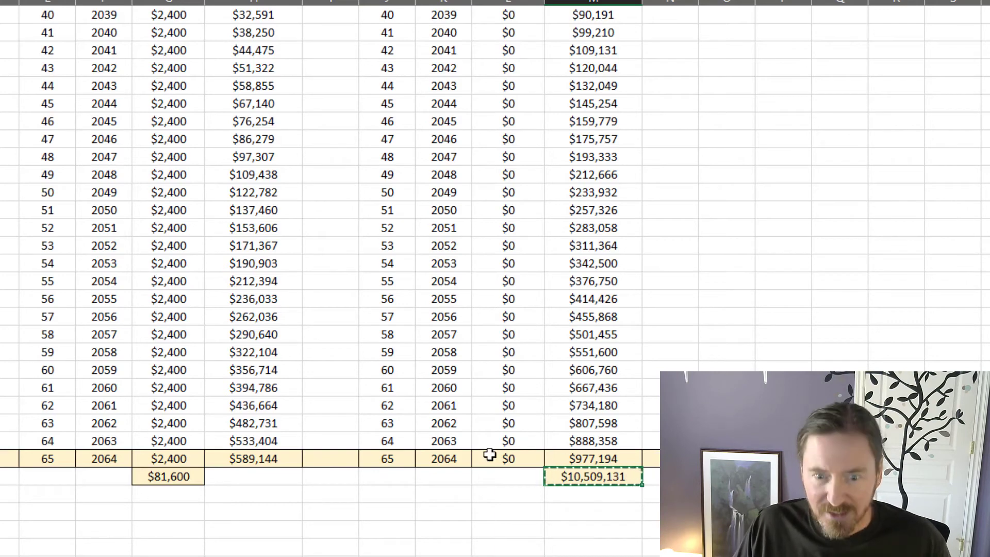
left_click(503, 475)
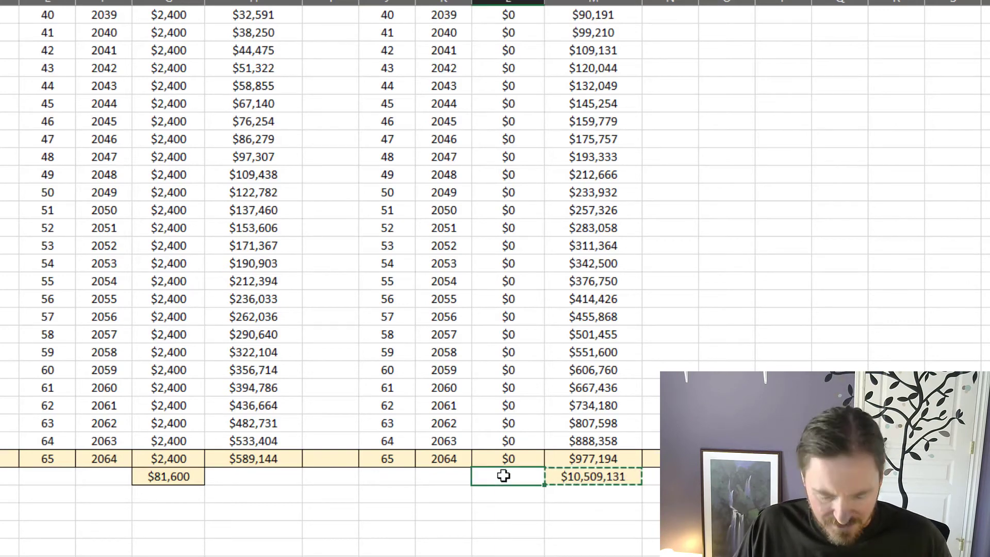
left_click(614, 545)
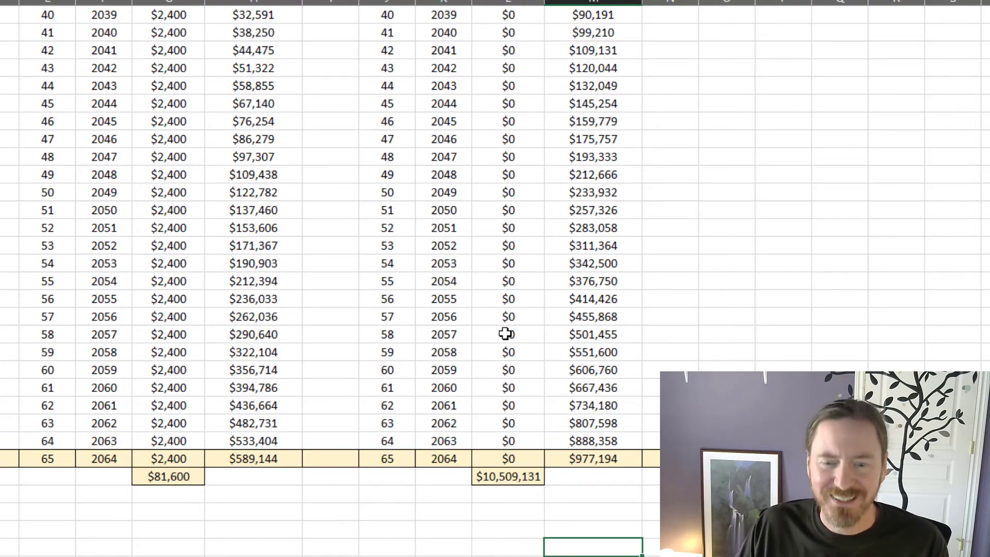
Step: Replace the formula in L57 with a SUM of the second investor's yearly investments in L13:L56
scroll(539, 380, "up", 6)
scroll(539, 380, "down", 7)
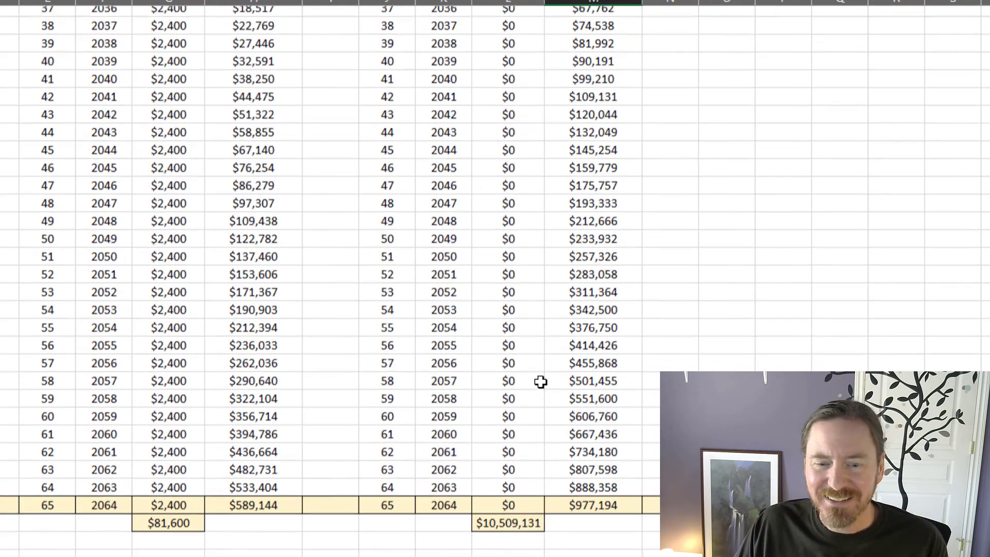
left_click(529, 425)
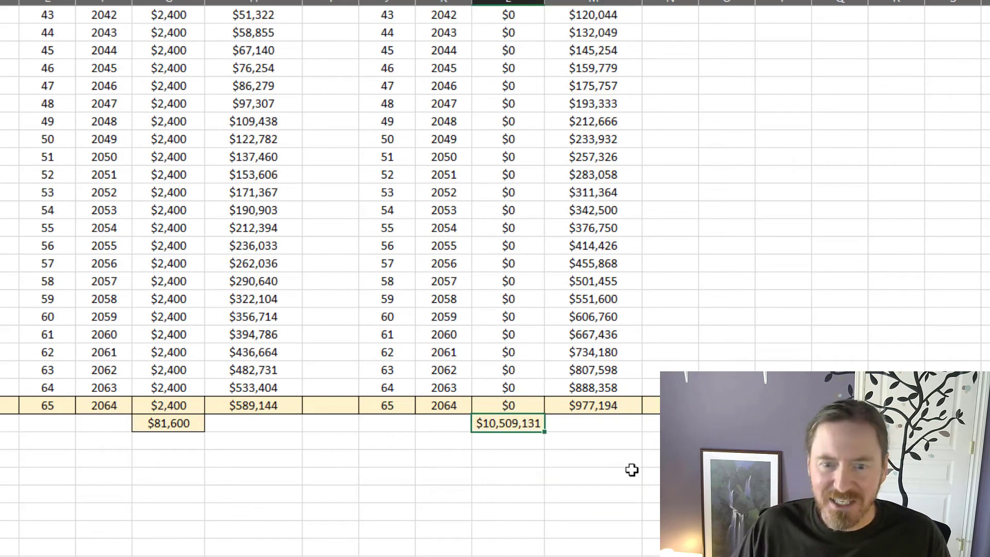
key("F2")
key("Escape")
type("=su")
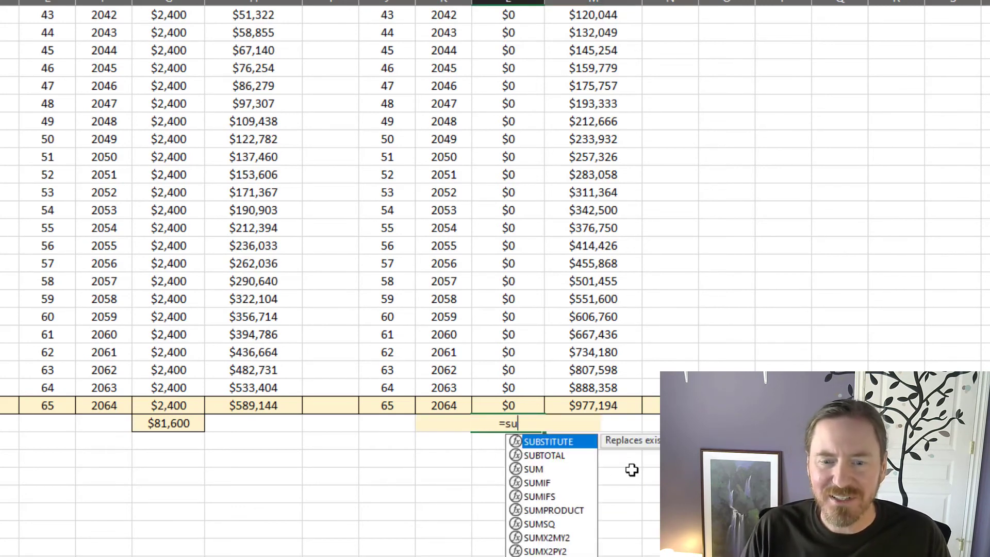
type("m(")
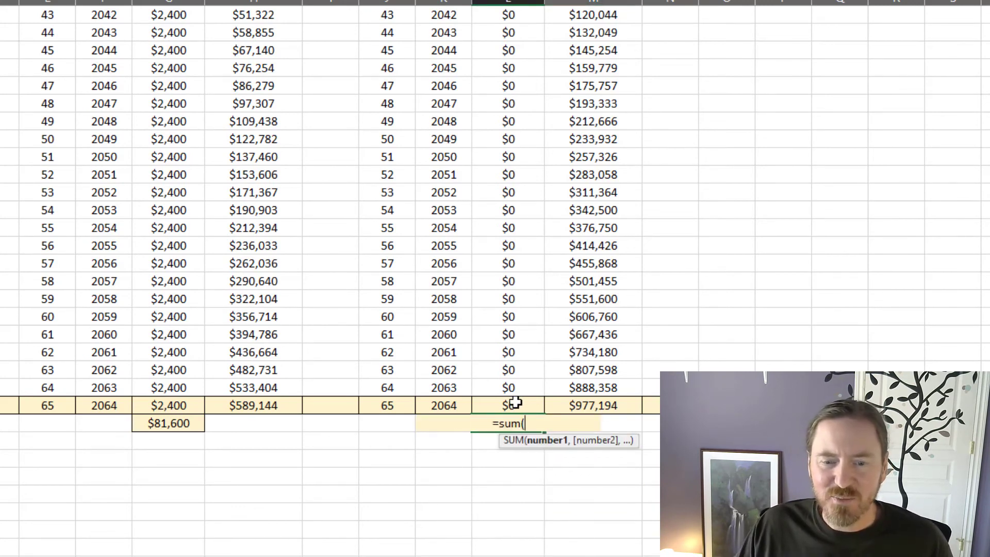
left_click_drag(511, 405, 521, 48)
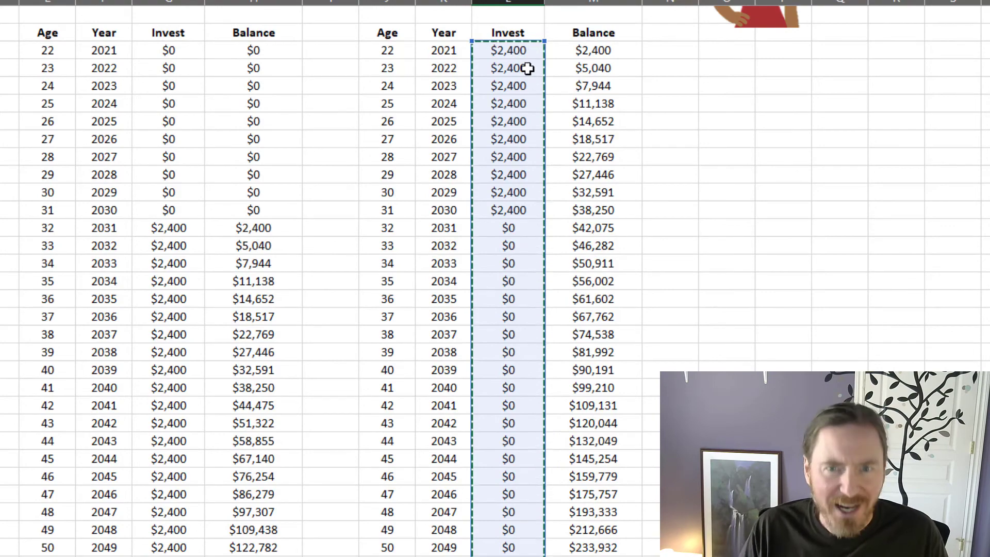
type(")")
scroll(527, 68, "down", 4)
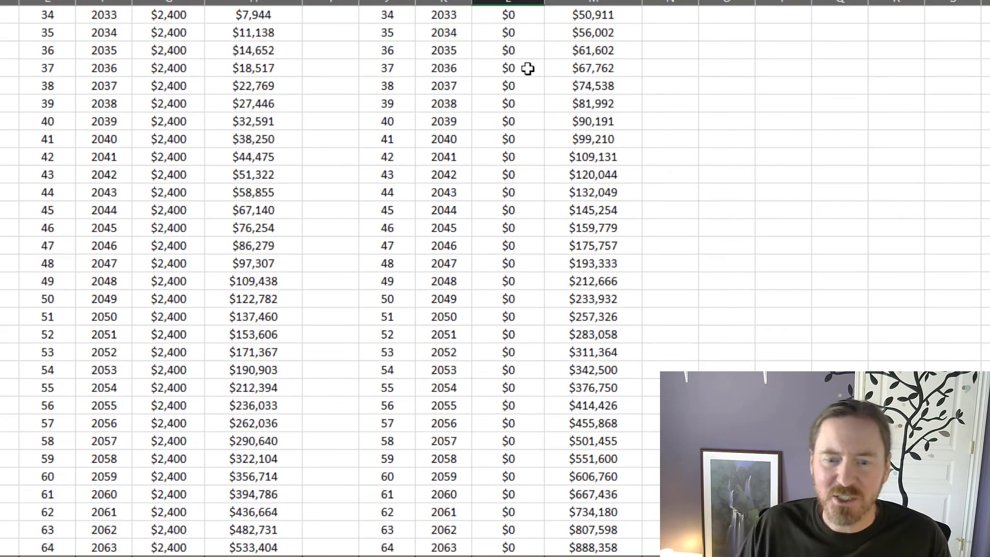
key("Return")
Step: Examine the second investor's ten early contributions, total invested and retirement-age balance against the first investor's figures
scroll(549, 279, "up", 10)
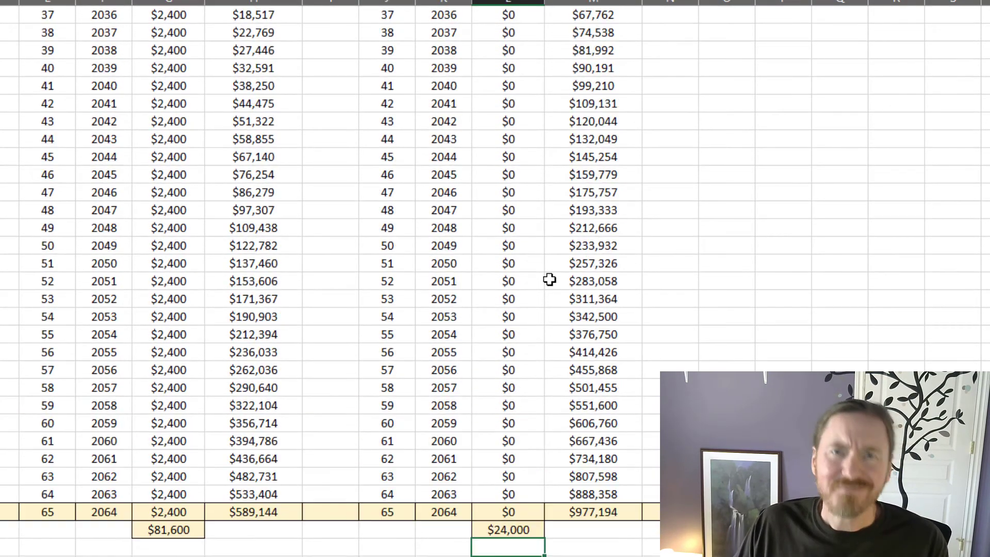
left_click_drag(525, 227, 511, 387)
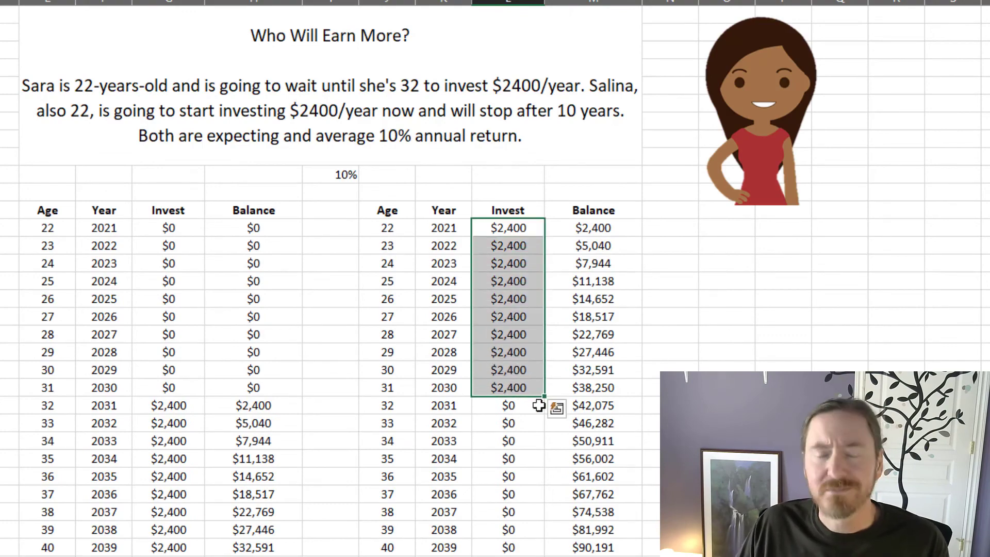
scroll(536, 405, "down", 10)
left_click(508, 407)
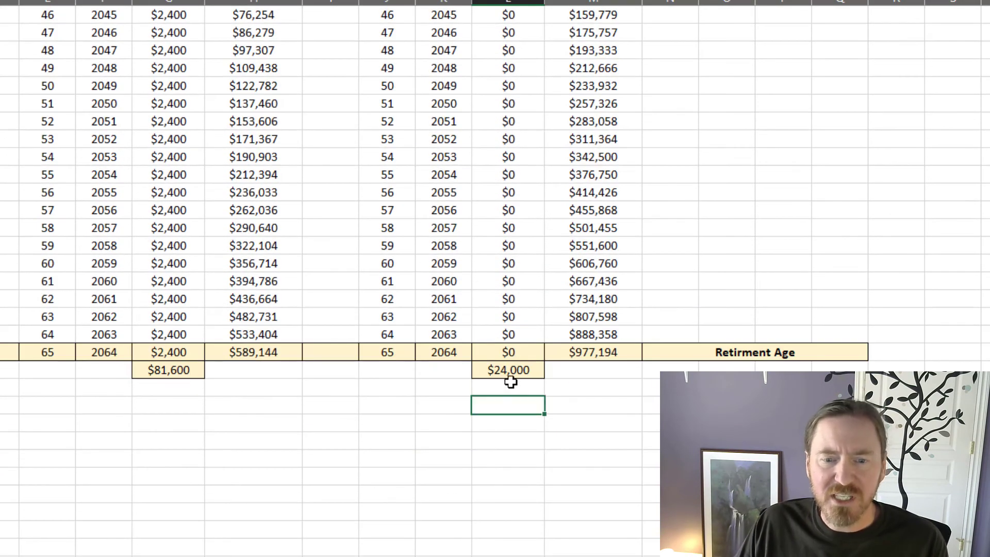
left_click(510, 370)
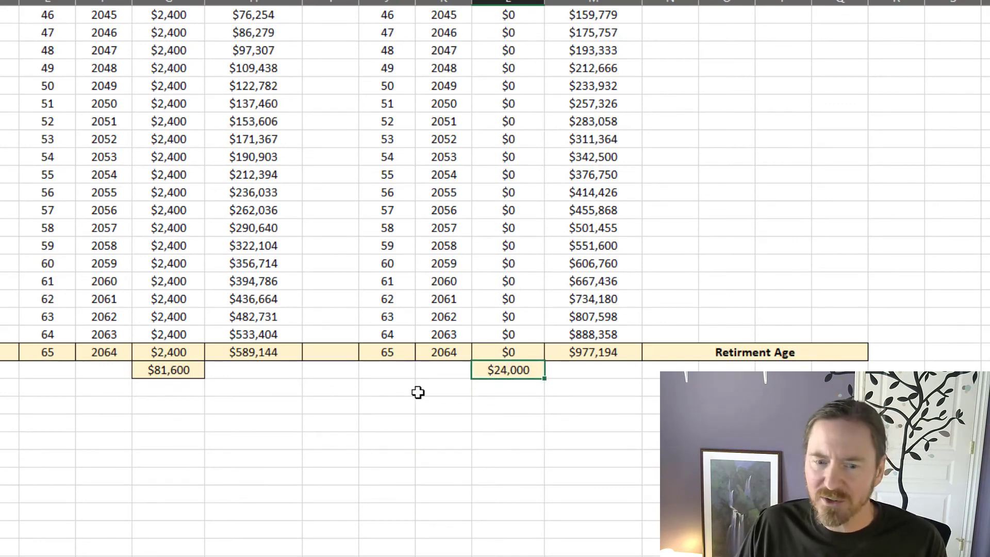
left_click(593, 371)
scroll(652, 434, "up", 9)
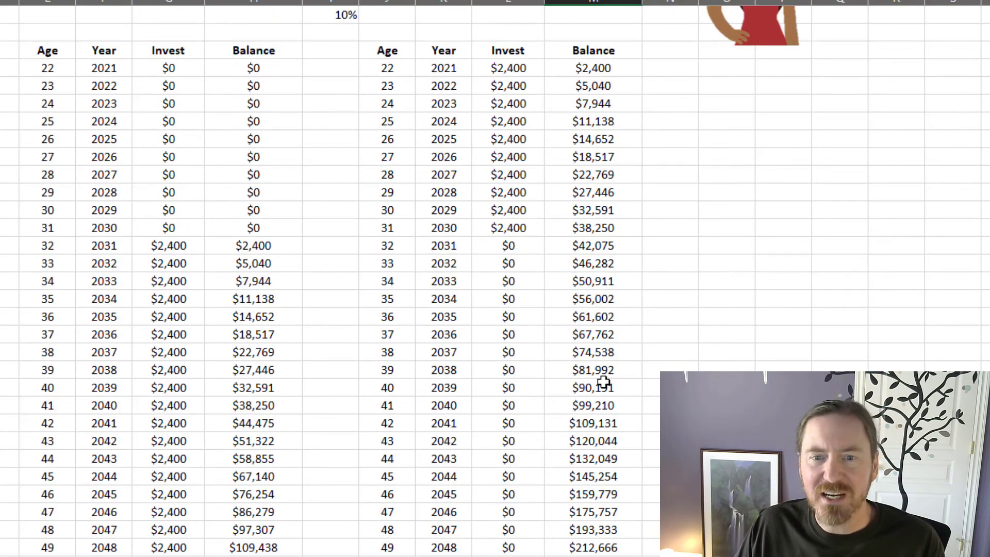
scroll(603, 381, "up", 3)
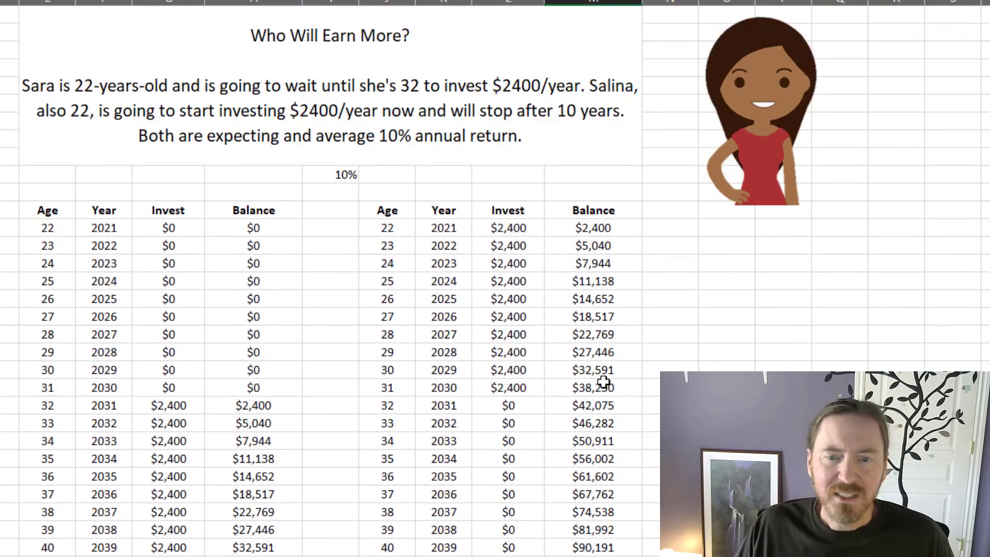
scroll(477, 291, "down", 10)
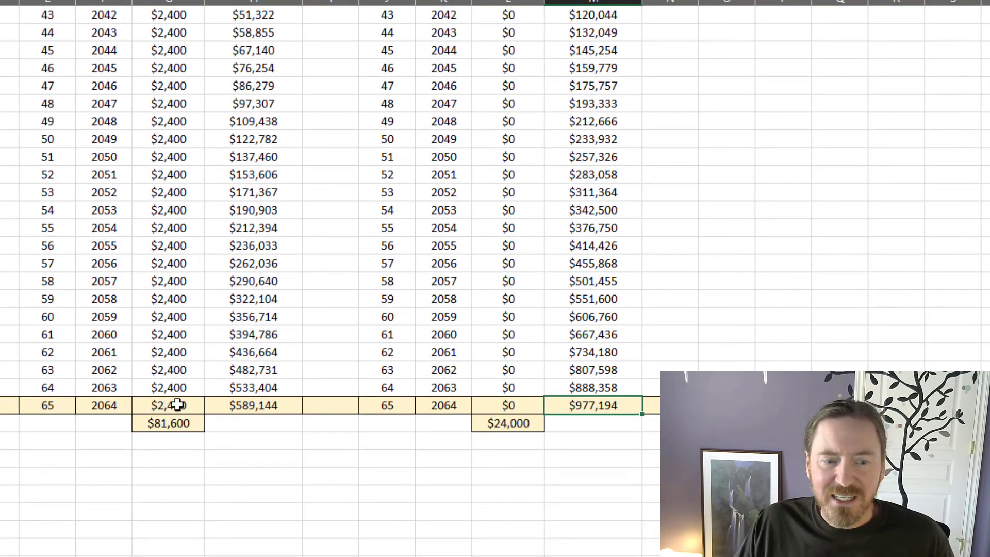
scroll(552, 448, "up", 10)
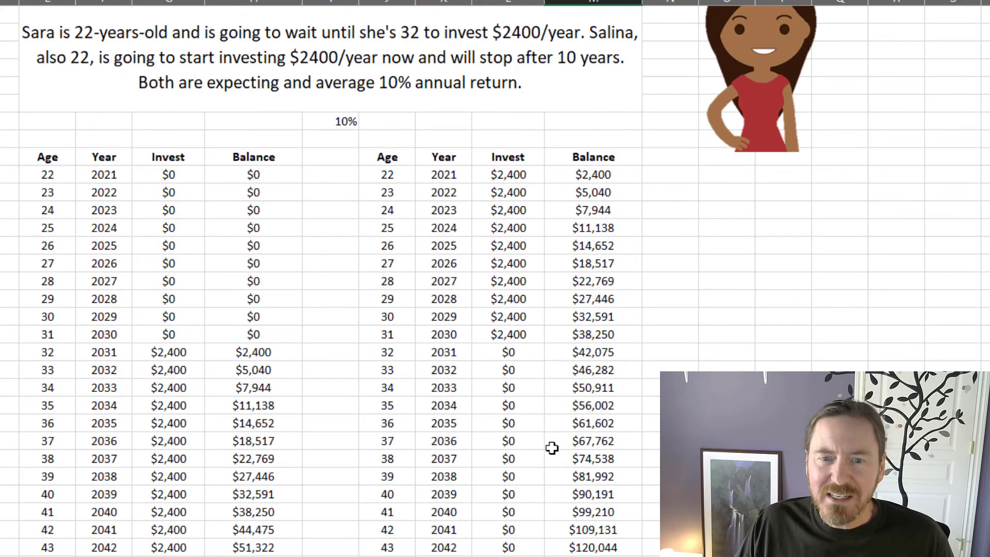
left_click_drag(534, 168, 526, 335)
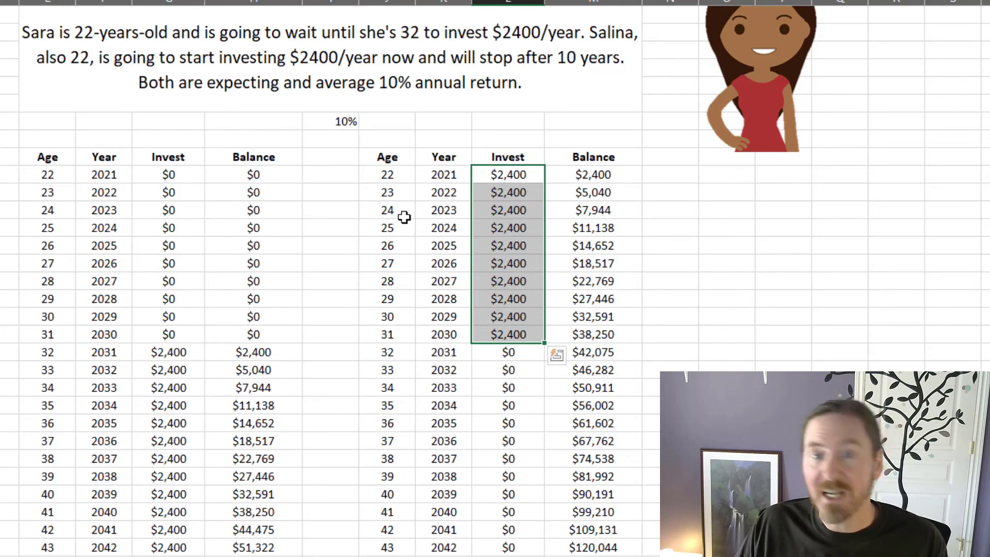
left_click(591, 265)
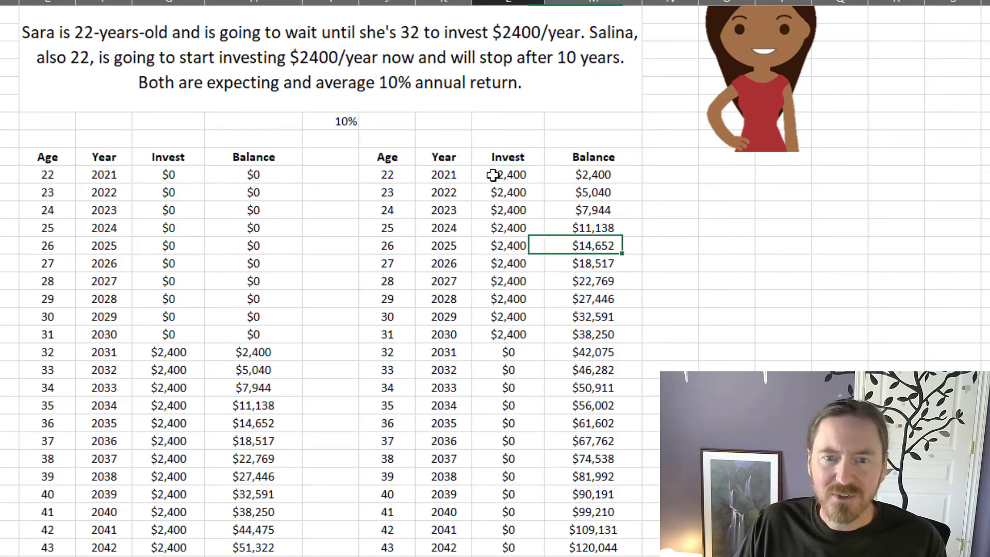
left_click_drag(493, 176, 507, 340)
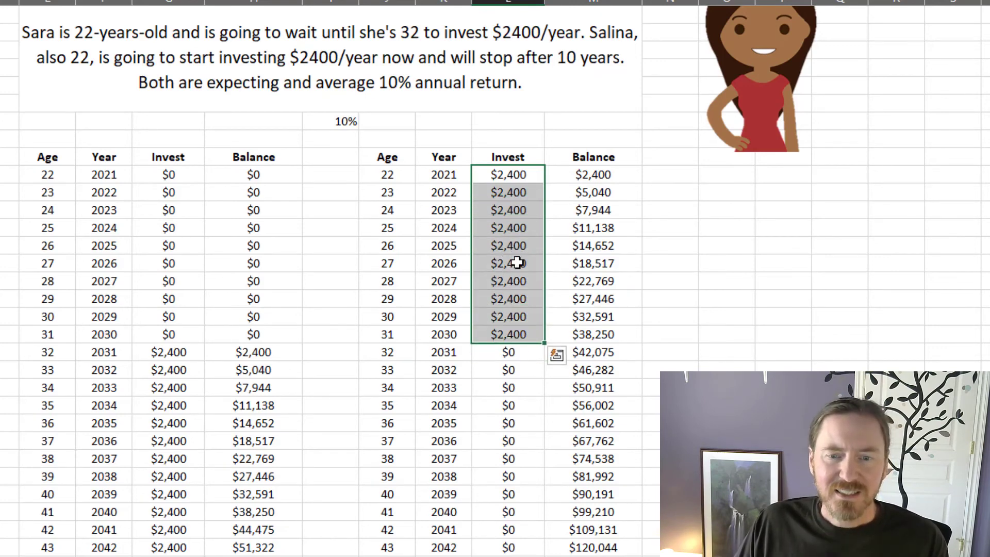
left_click(506, 176)
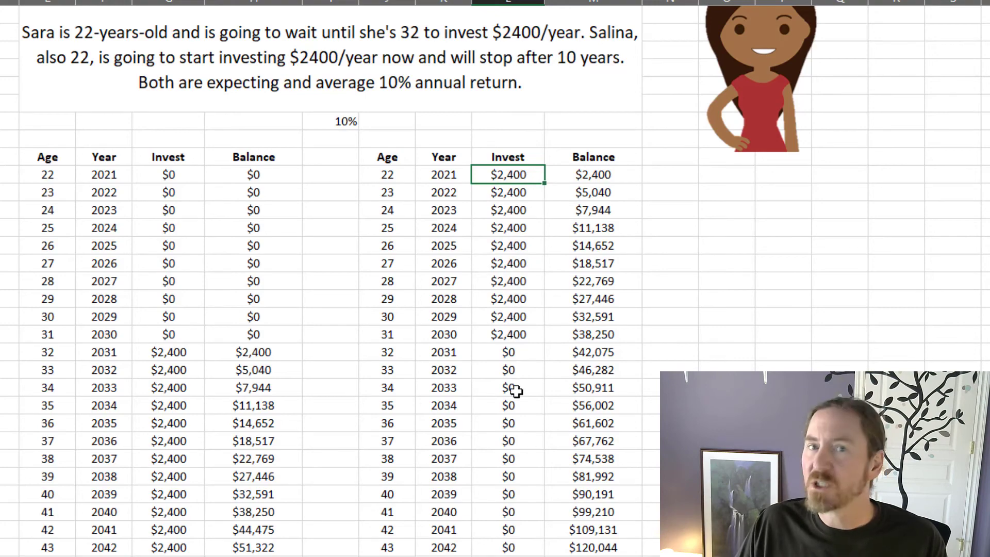
scroll(521, 449, "down", 10)
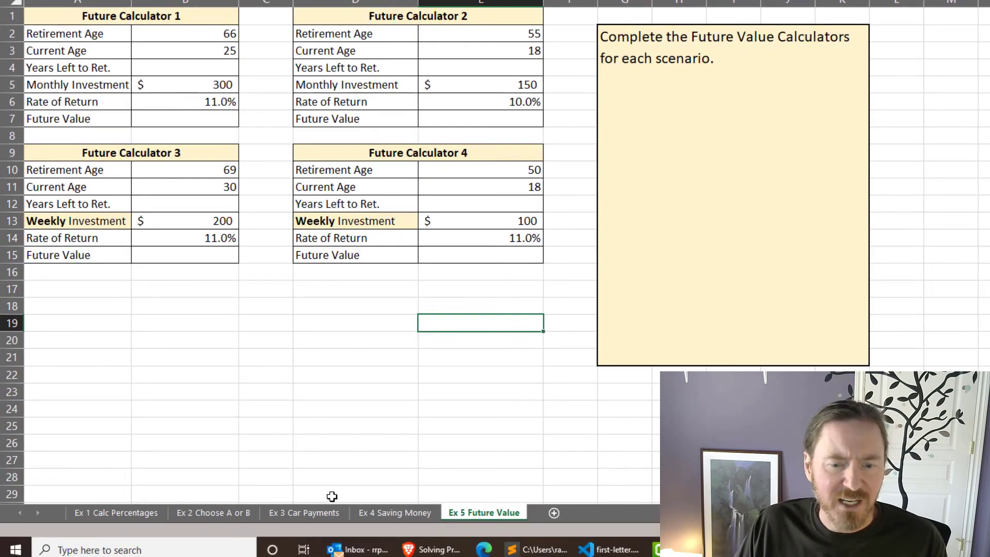
Step: Look back at the Ex 3 Car Payments sheet and return to the Ex 5 Future Value sheet
left_click(305, 518)
left_click(491, 515)
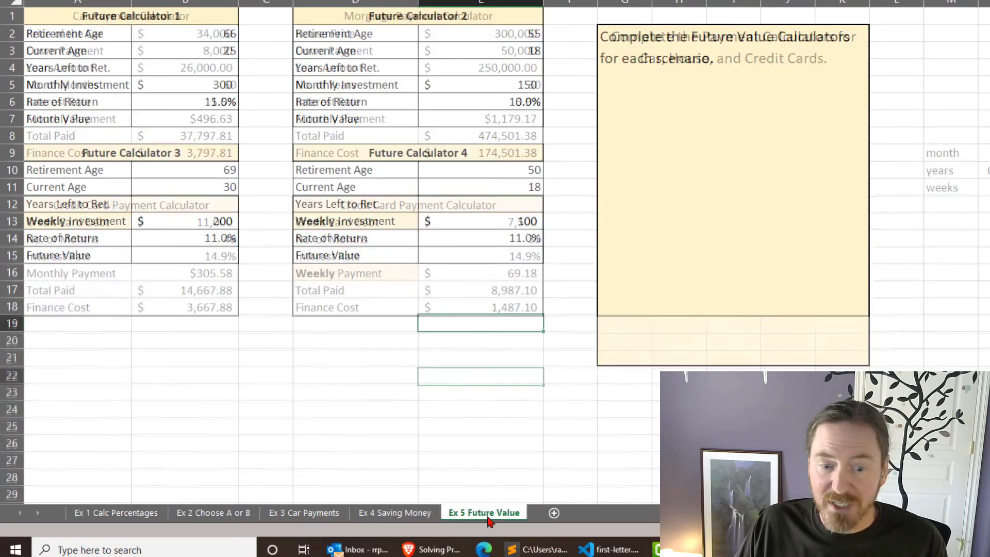
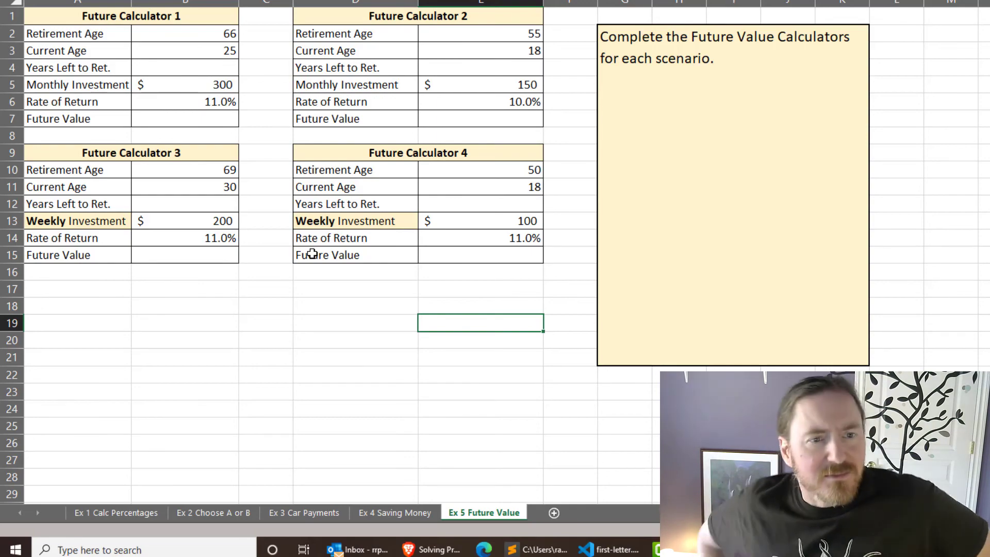
Step: Calculate Future Calculator 1's years left to retirement in B4 with the formula =B2-B3
left_click(200, 67)
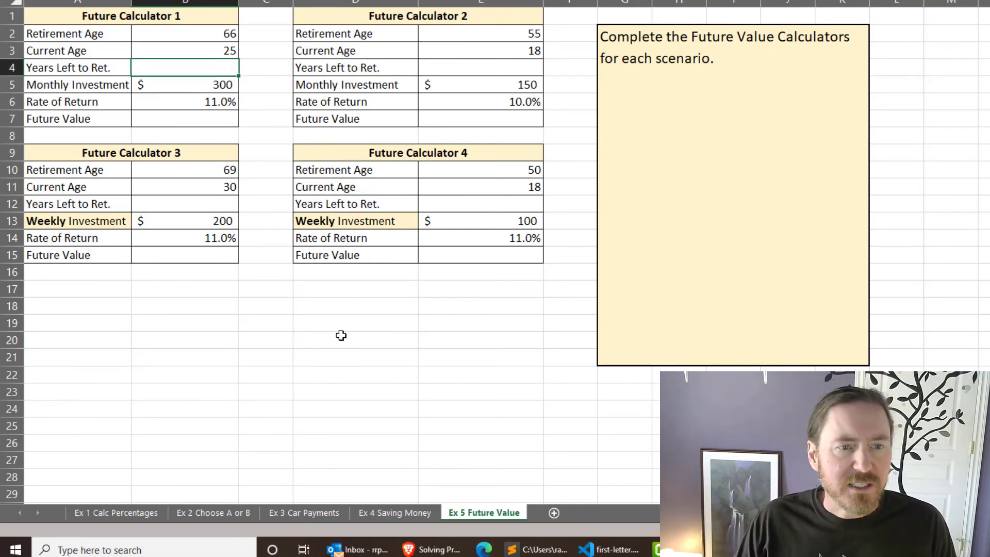
type("=")
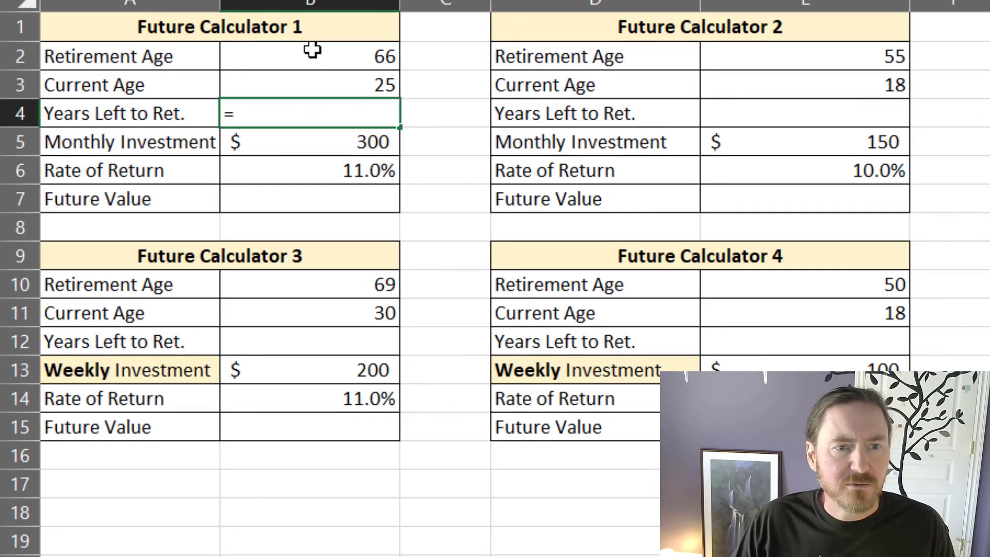
left_click(312, 50)
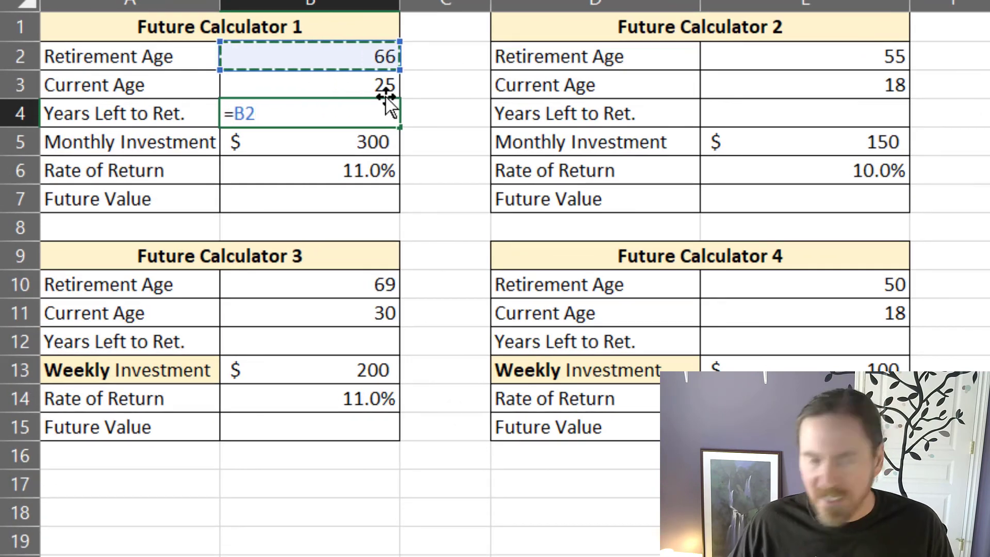
type("-")
left_click(346, 77)
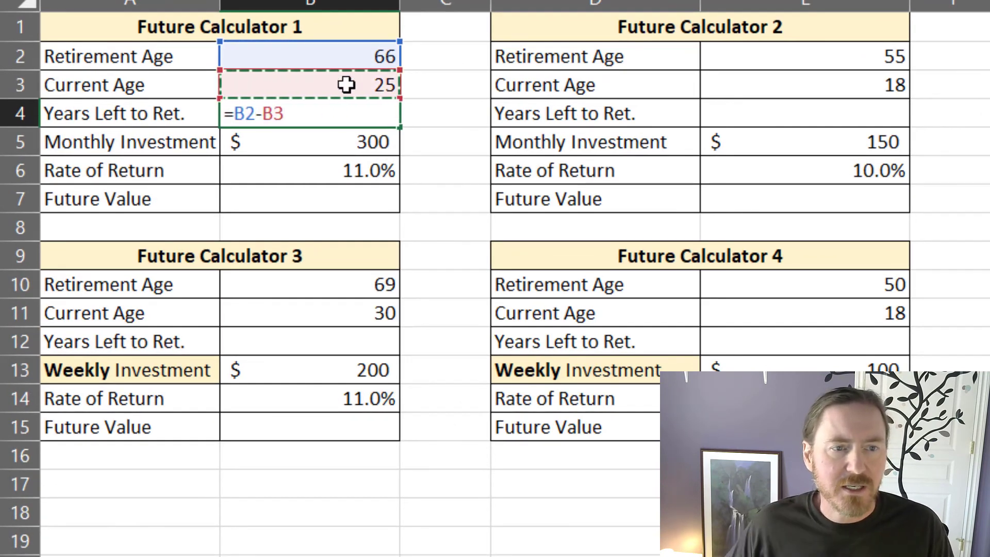
key("Return")
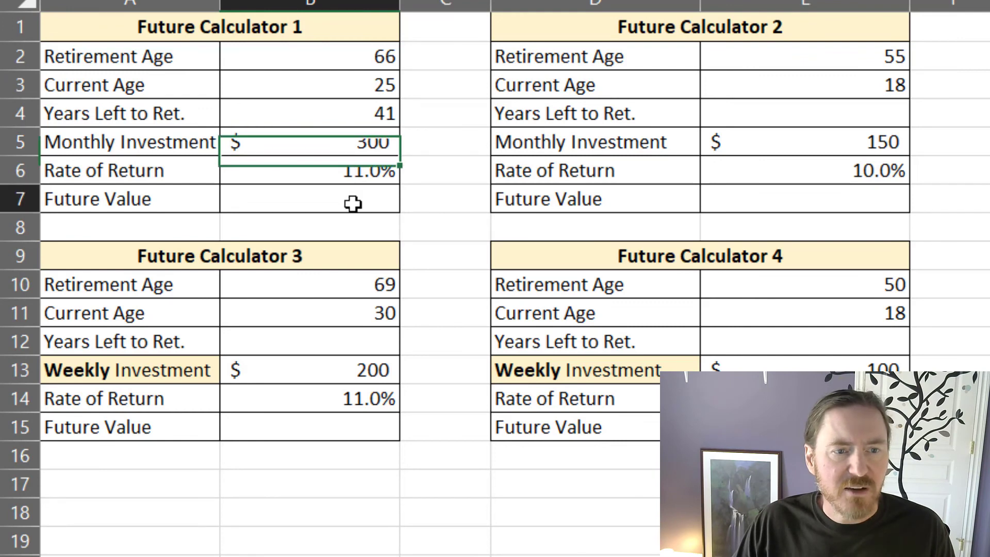
Step: Calculate Future Calculator 1's future value in B7 from monthly investments with the formula =FV(B6/12,B4*12,-B5)
left_click(352, 203)
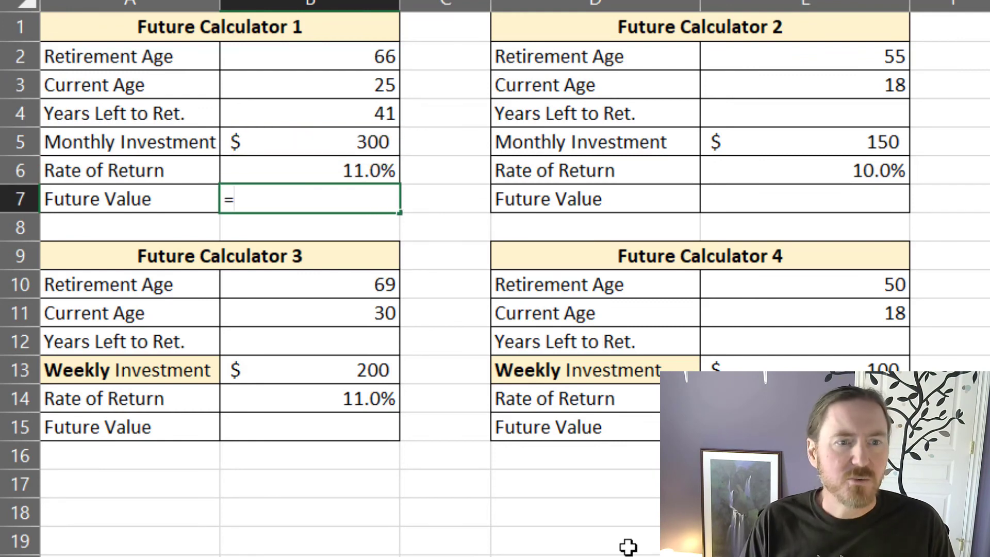
type("=fv(")
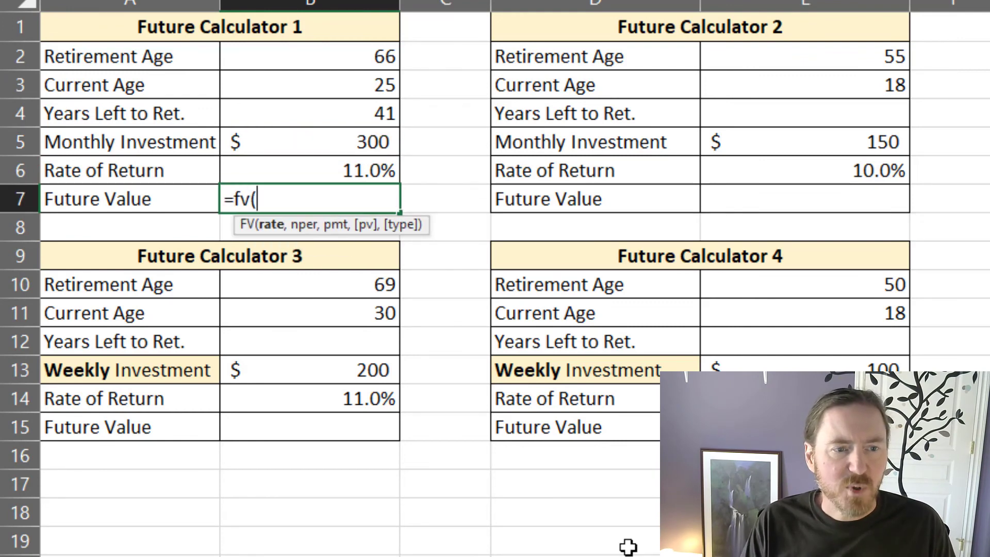
left_click(324, 168)
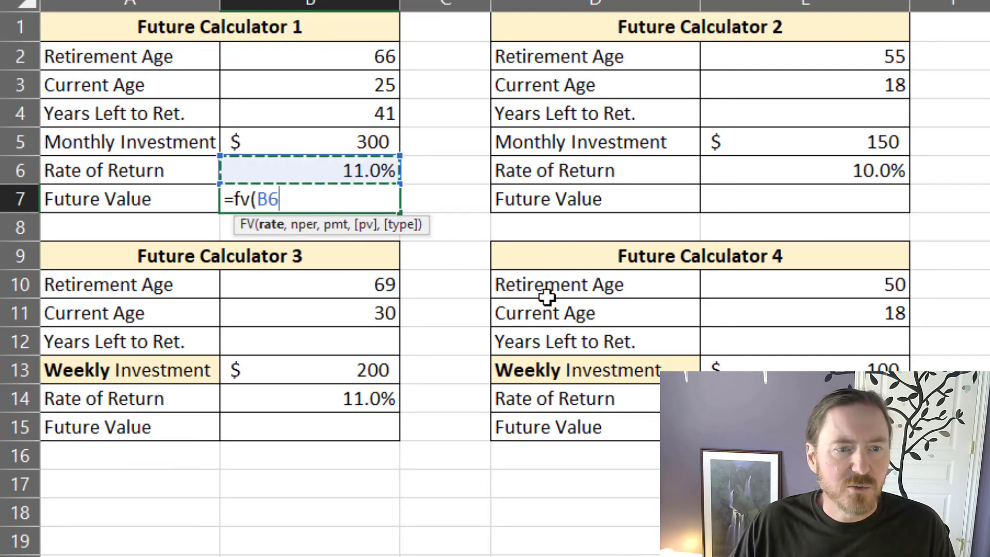
type("/12,")
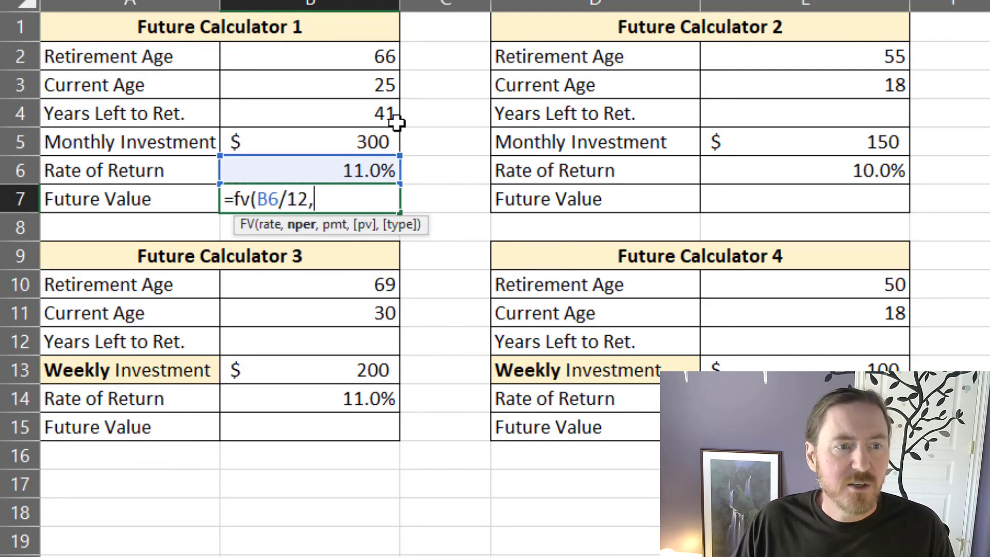
left_click(359, 126)
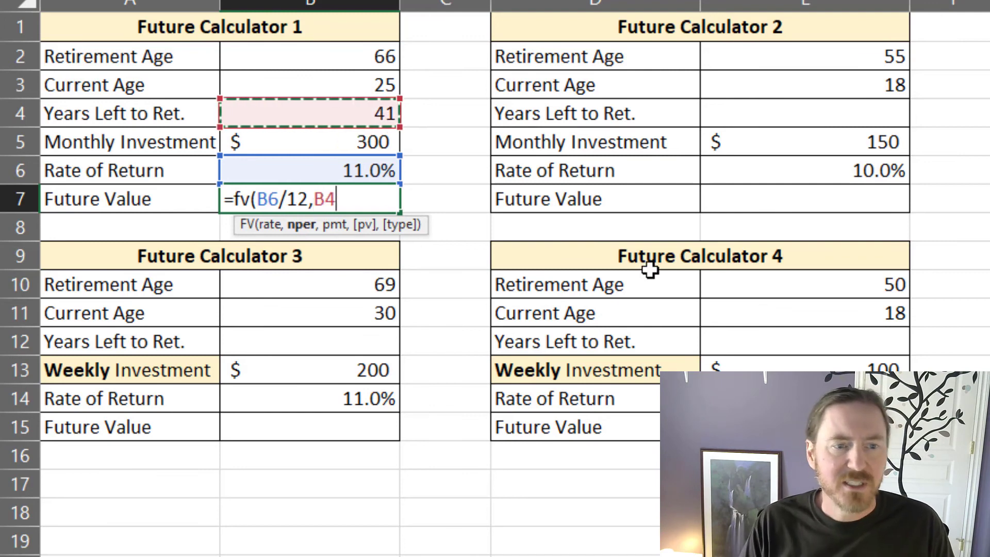
type("*12,")
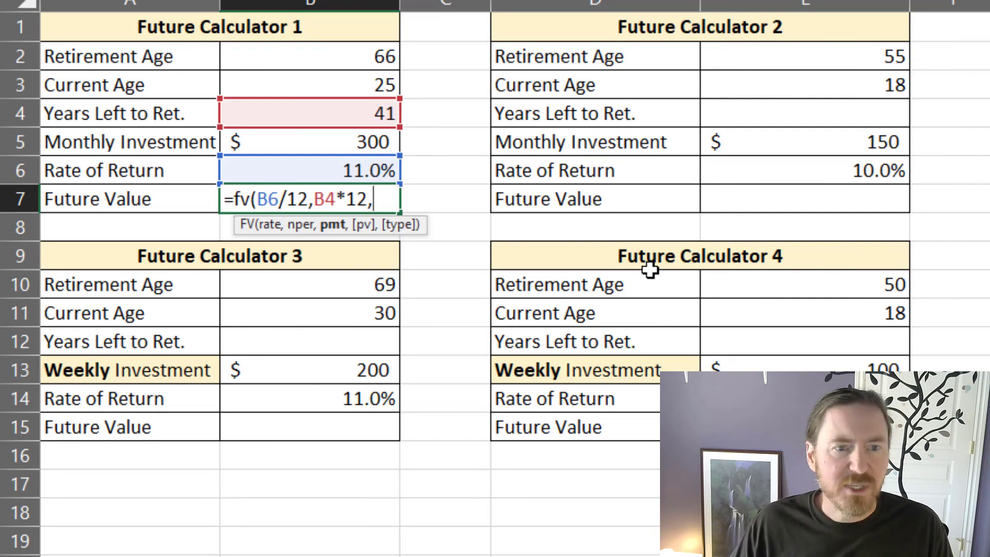
type("-")
left_click(344, 143)
type(")")
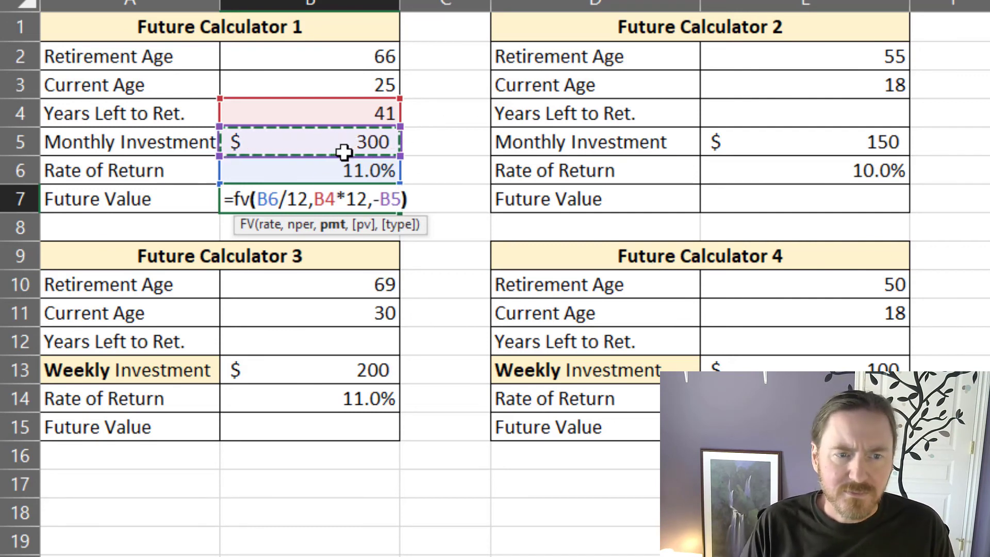
key("Return")
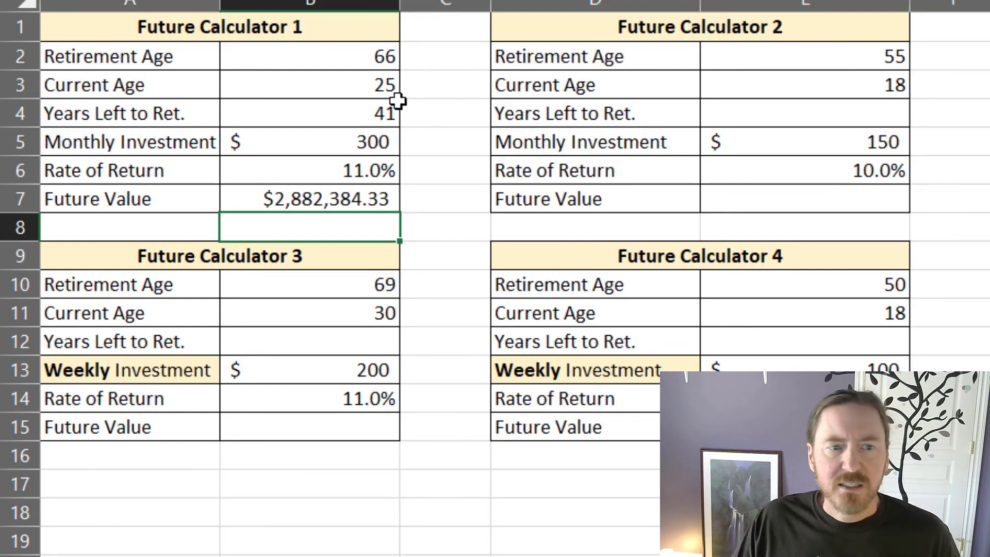
Step: Review Future Calculator 1's retirement age, years left, monthly investment, rate of return and future value
left_click(393, 57)
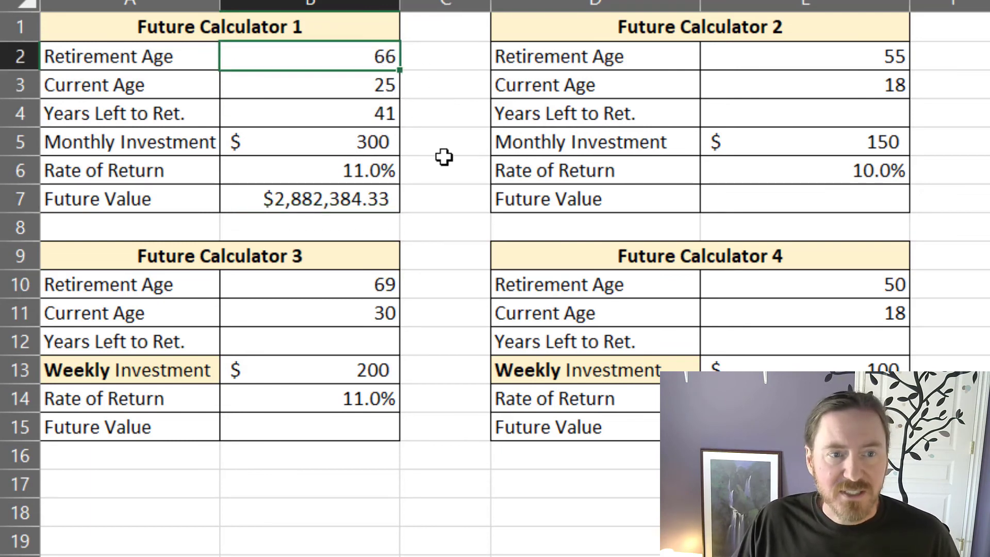
left_click(364, 109)
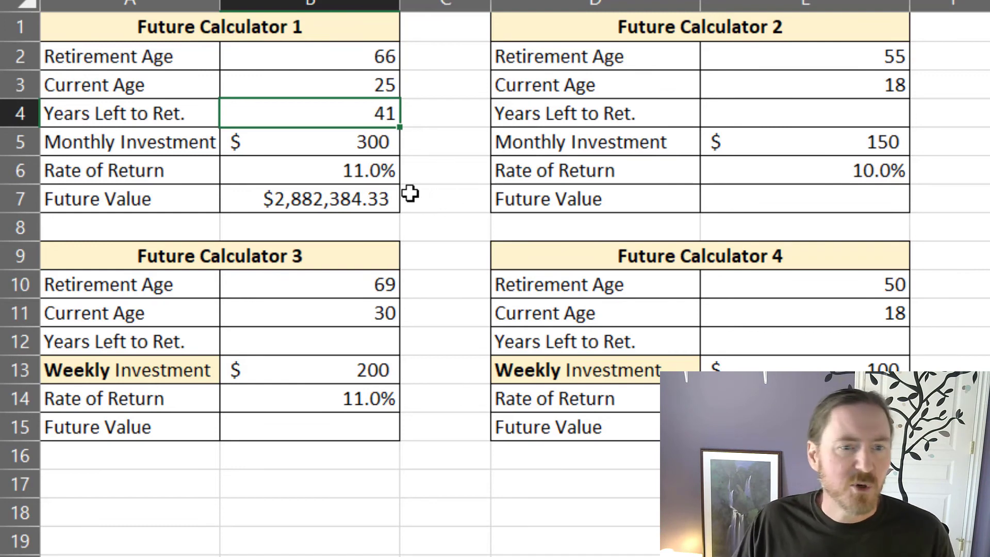
left_click(363, 144)
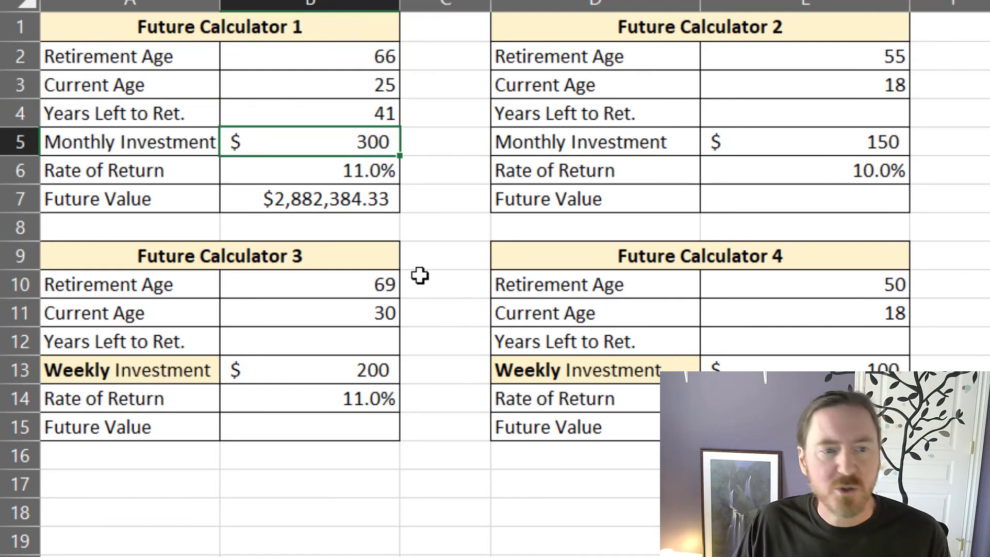
left_click(349, 178)
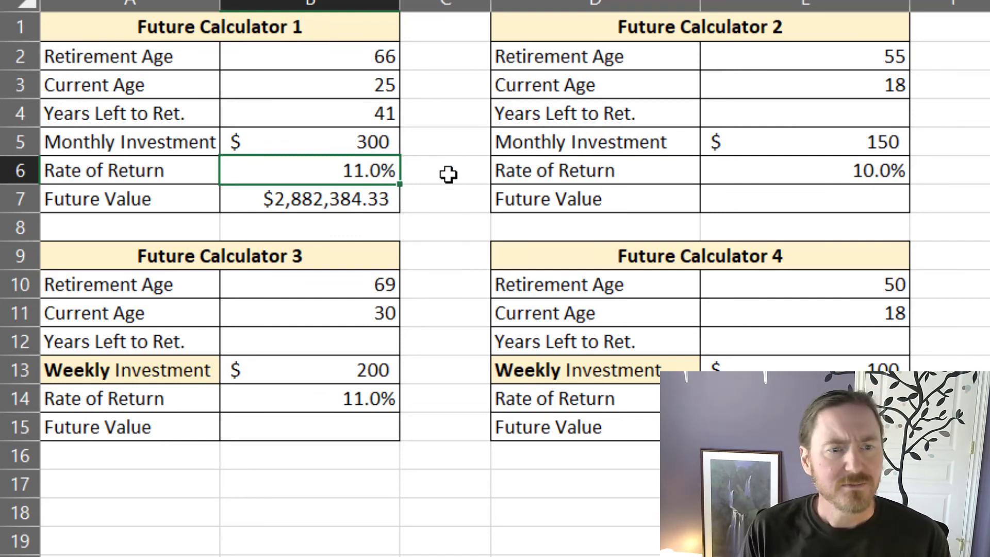
left_click(356, 195)
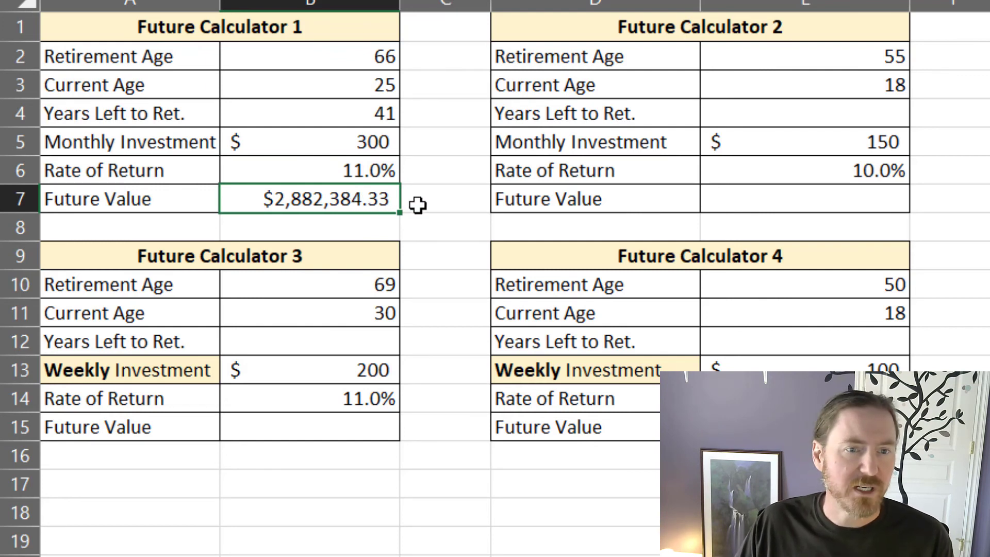
Step: Calculate Future Calculator 2's years left to retirement in E4 with the formula =E2-E3
left_click(838, 112)
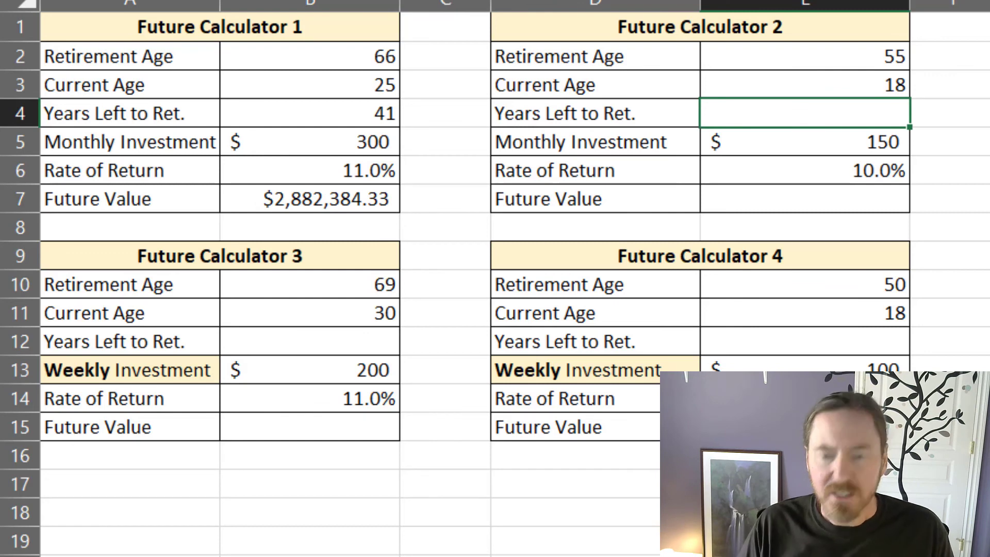
type("=")
left_click(879, 54)
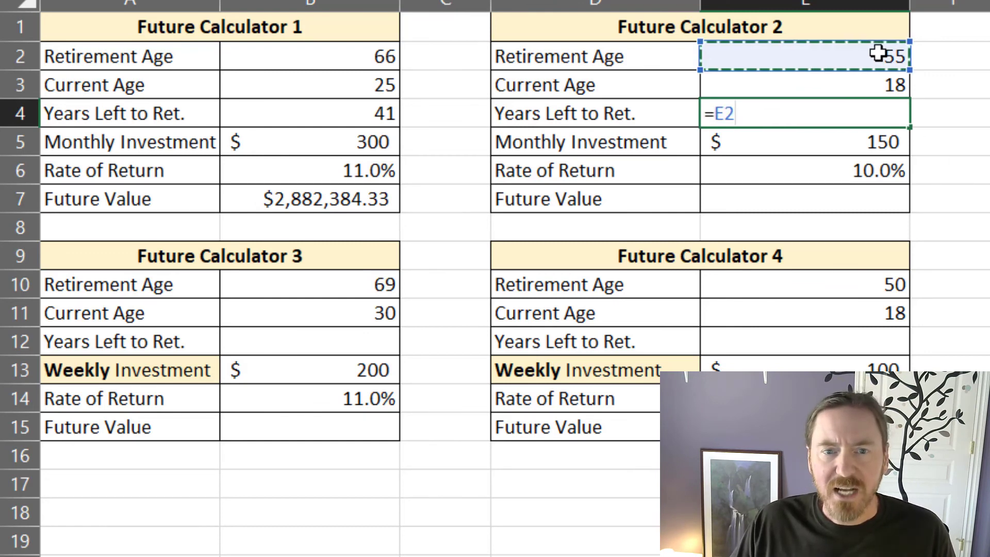
type("-")
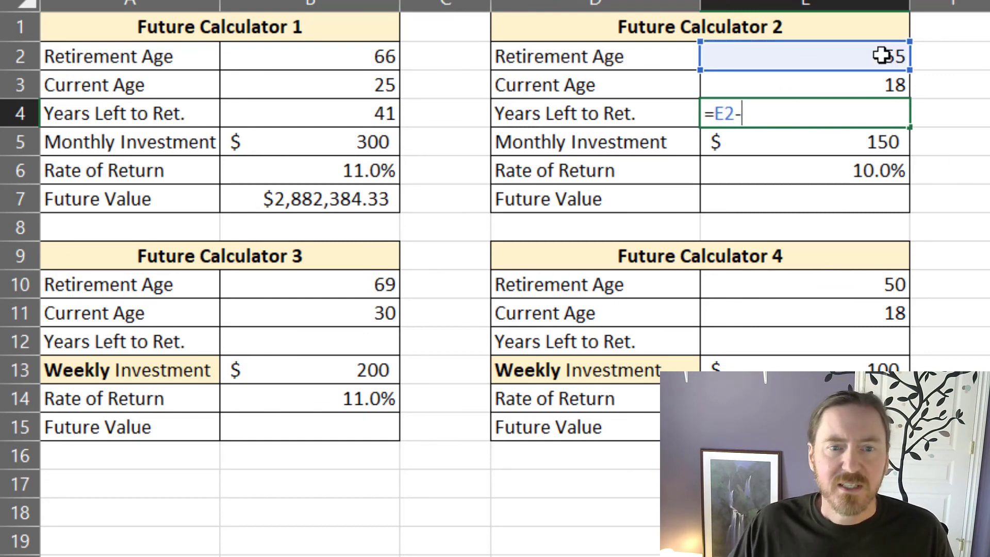
left_click(878, 86)
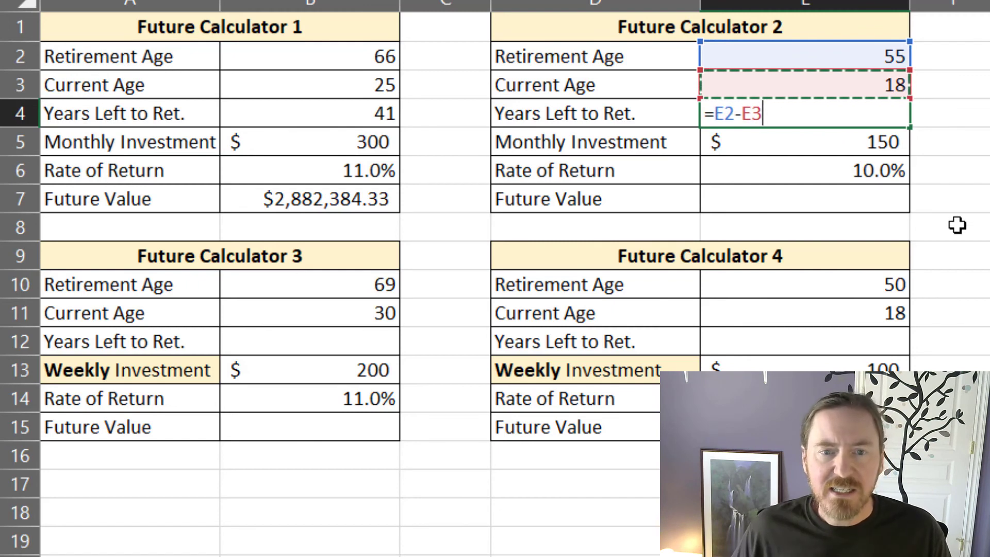
key("Return")
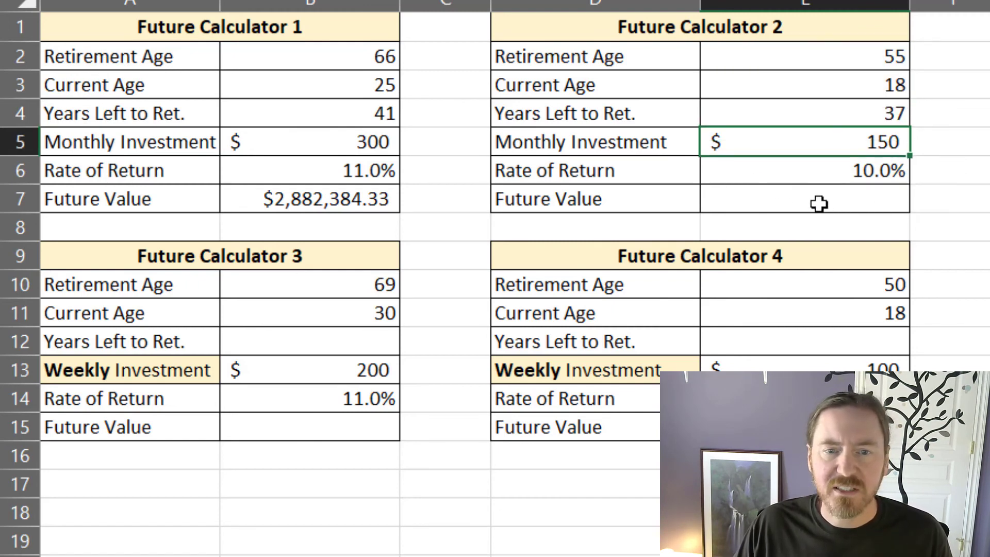
Step: Calculate Future Calculator 2's future value in E7 from monthly investments with the formula =FV(E6/12,E4*12,-E5)
left_click(834, 202)
left_click(859, 171)
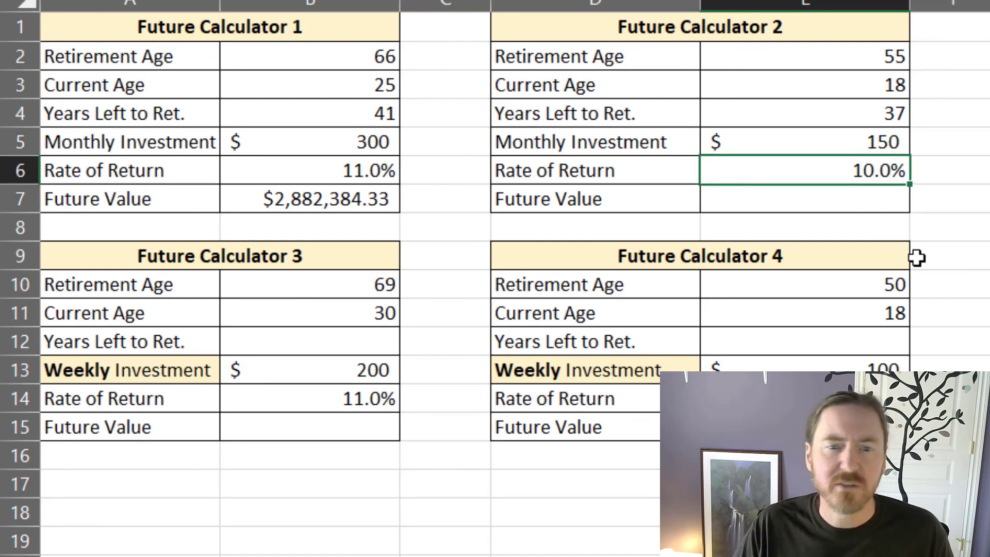
left_click(806, 198)
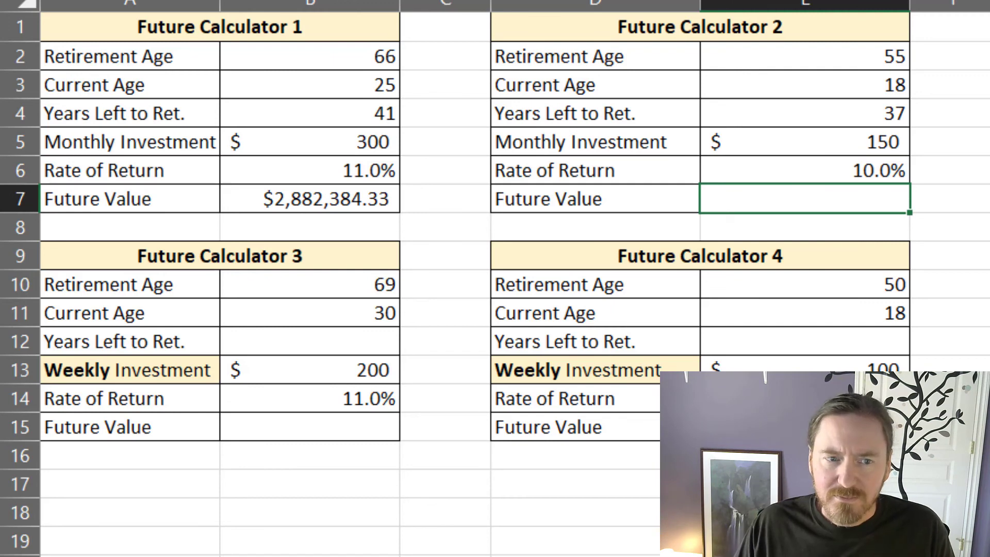
type("=FV(")
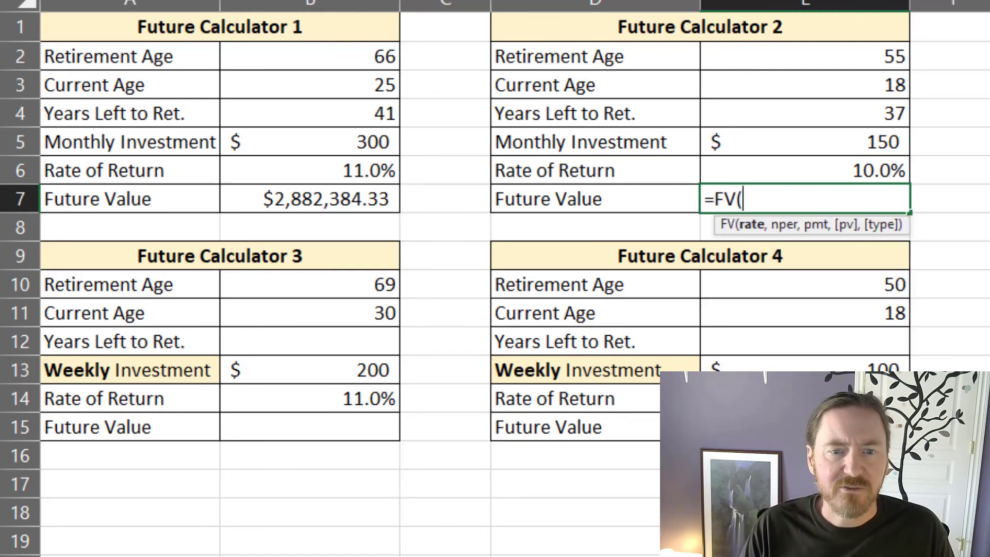
left_click(858, 174)
type("/12,")
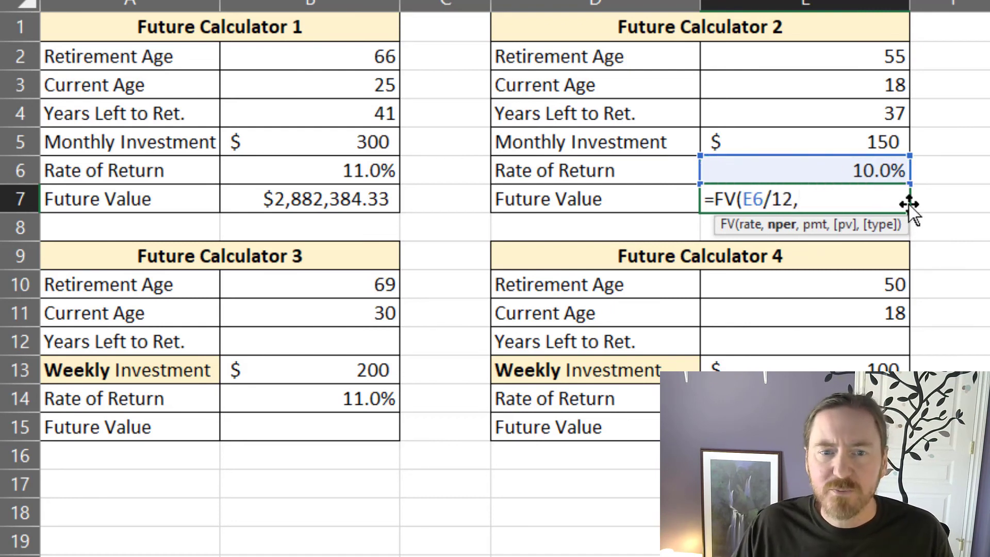
left_click(873, 110)
type("*12,")
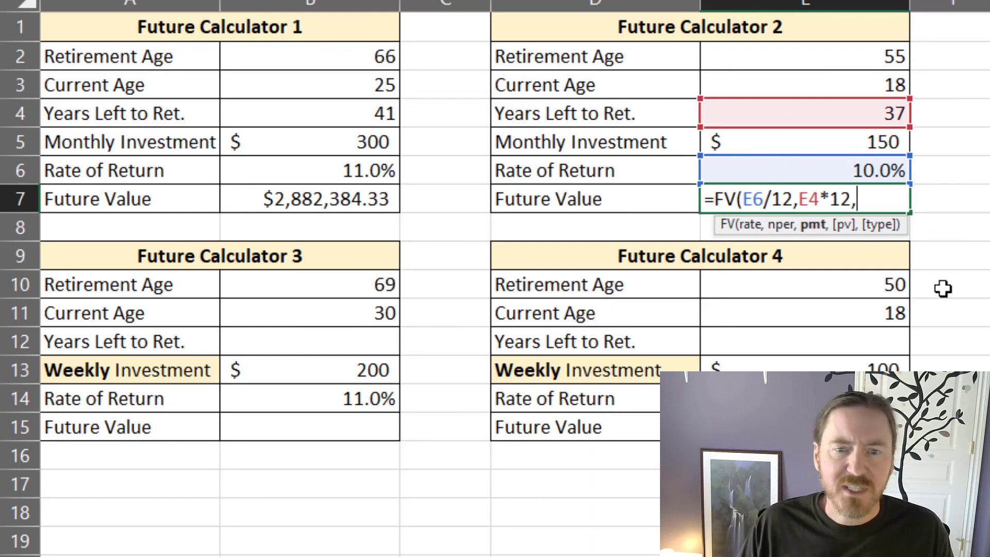
type("-")
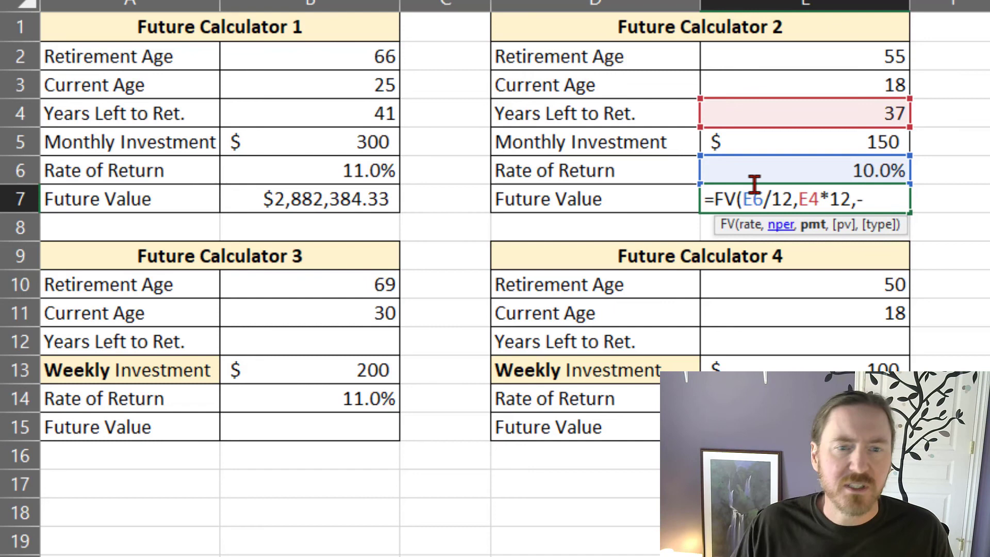
left_click(862, 142)
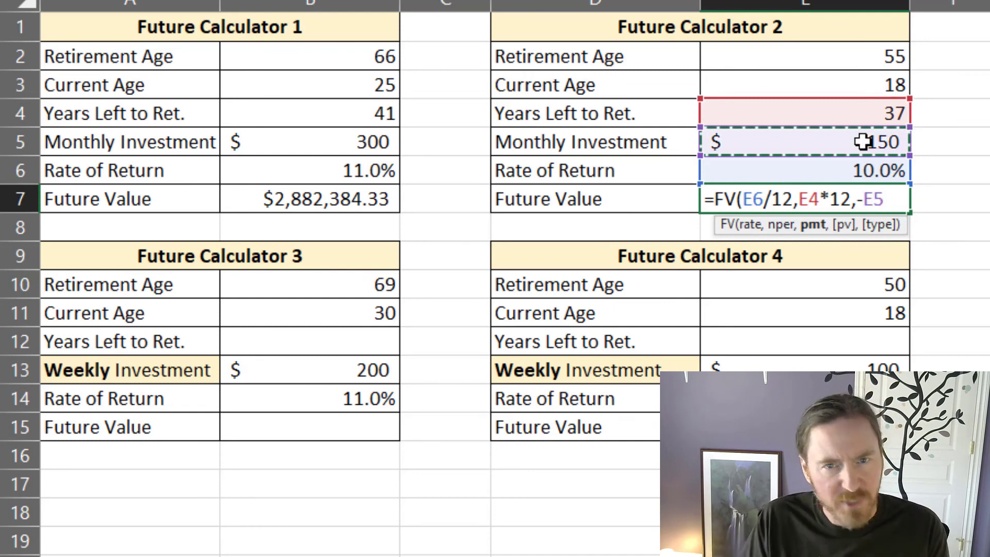
type(")")
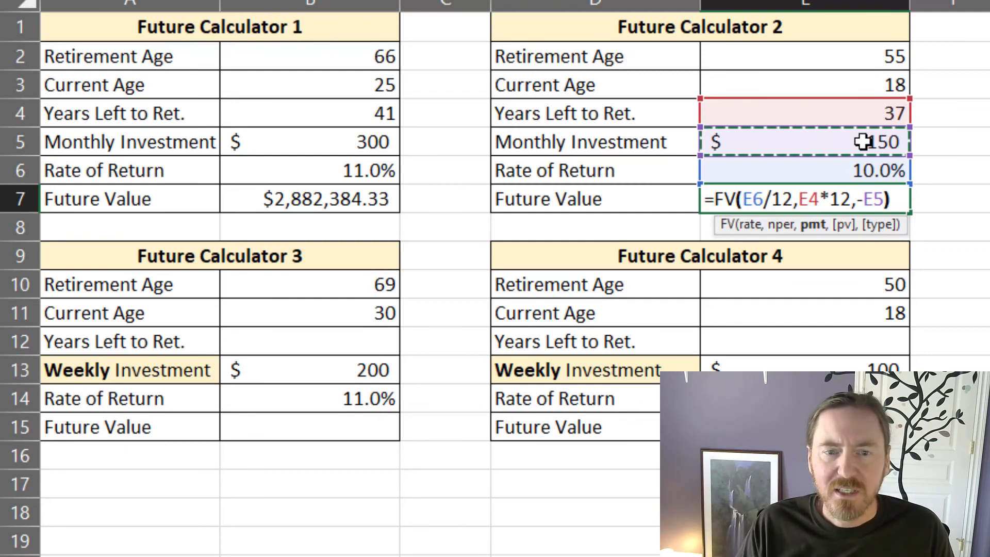
key("Return")
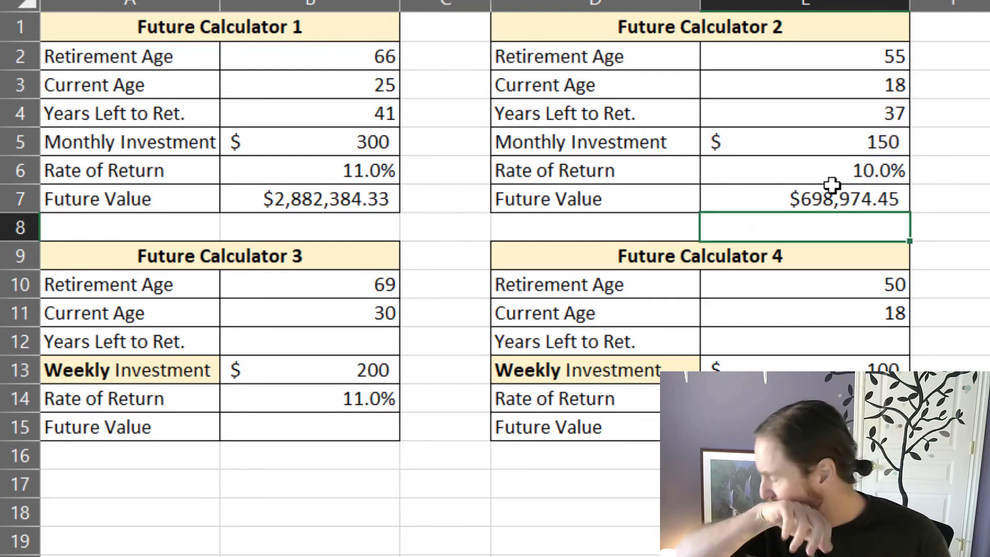
Step: Compare the years left to retirement in Future Calculators 1 and 2, and check Future Calculator 2's rate of return
left_click(833, 113)
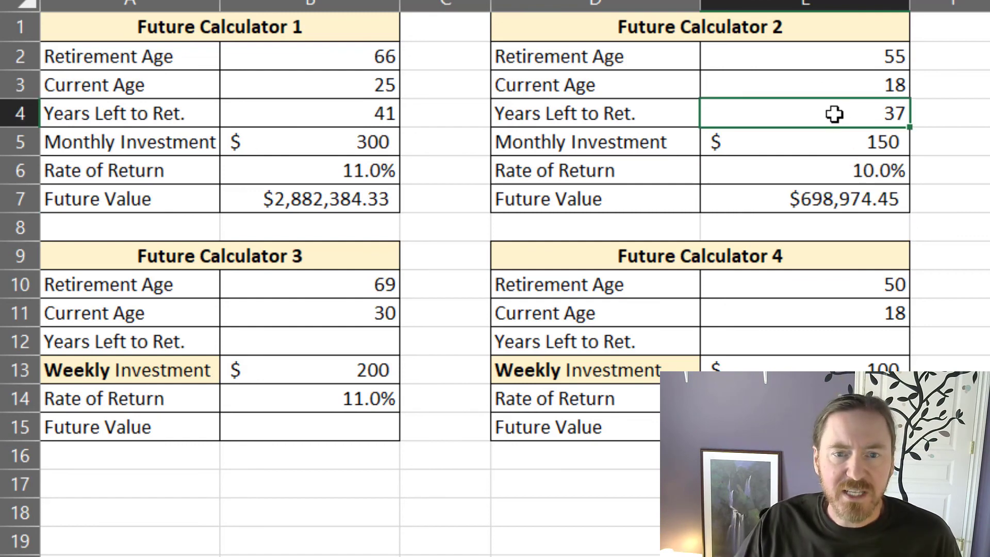
left_click(385, 111)
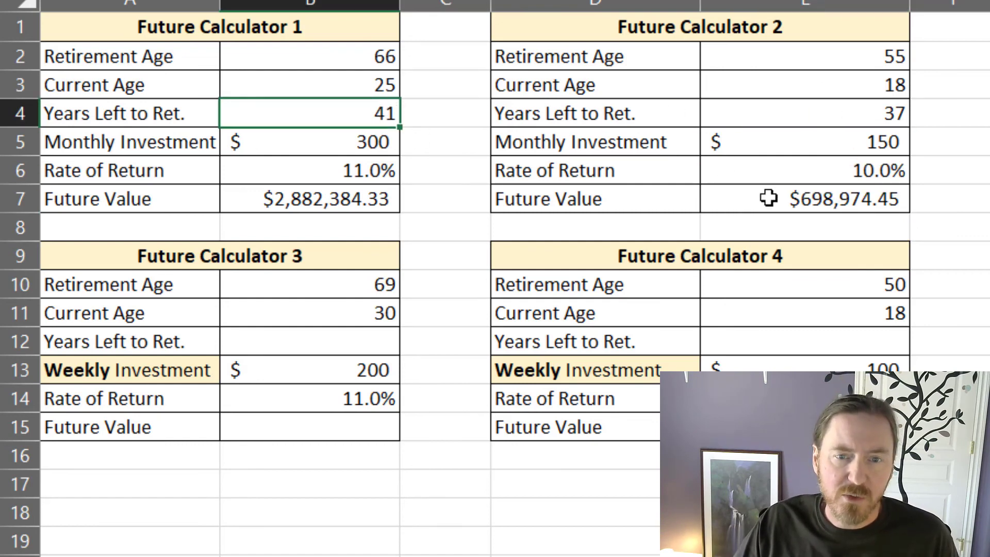
left_click(849, 174)
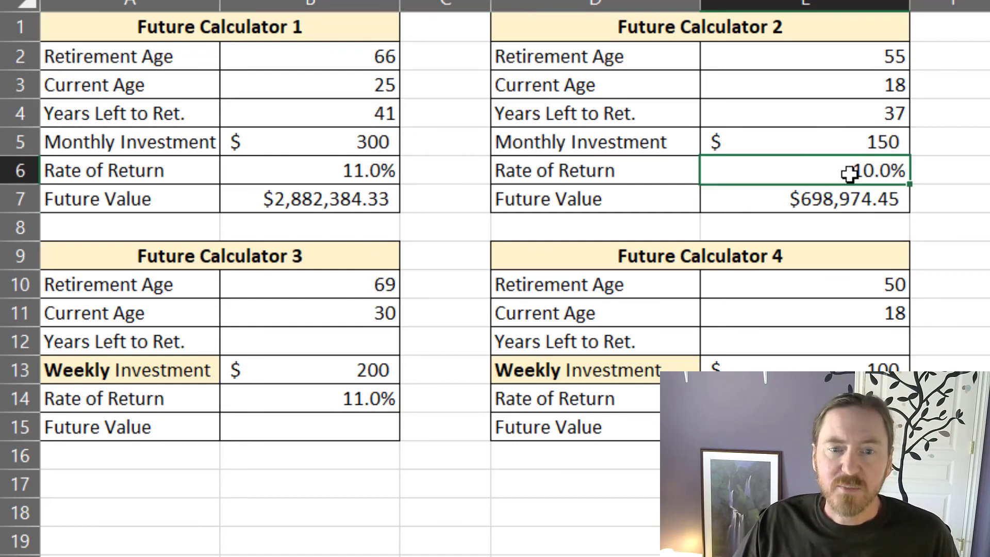
Step: Compare monthly investment, rate of return and future value in Future Calculators 1 and 2, and check the weekly investment row of Calculators 3 and 4
left_click(804, 144)
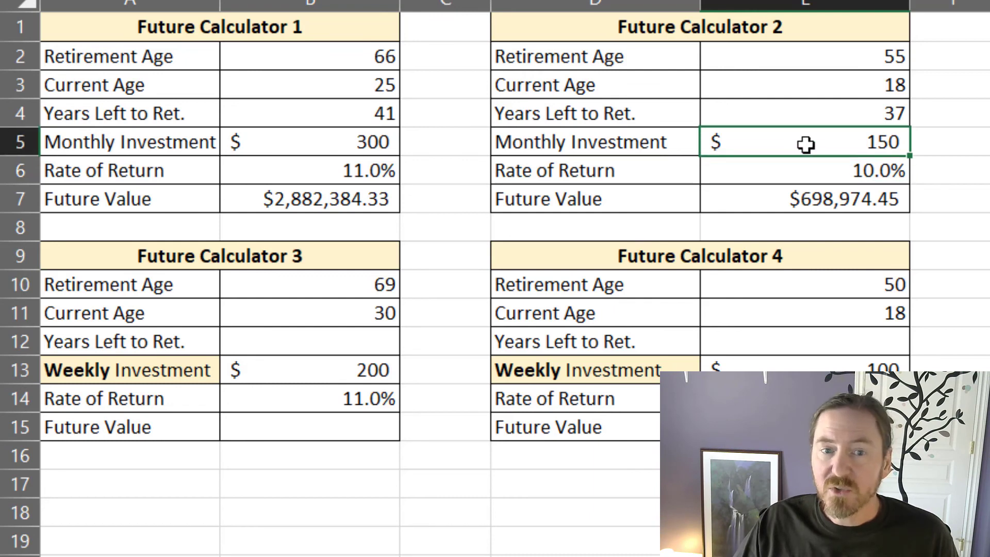
left_click(351, 146)
left_click(853, 173)
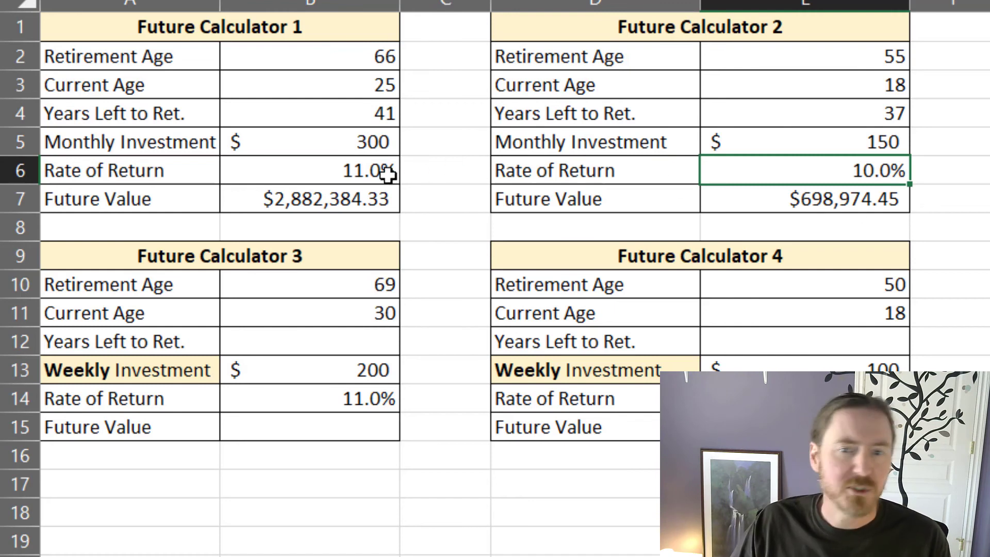
left_click(715, 202)
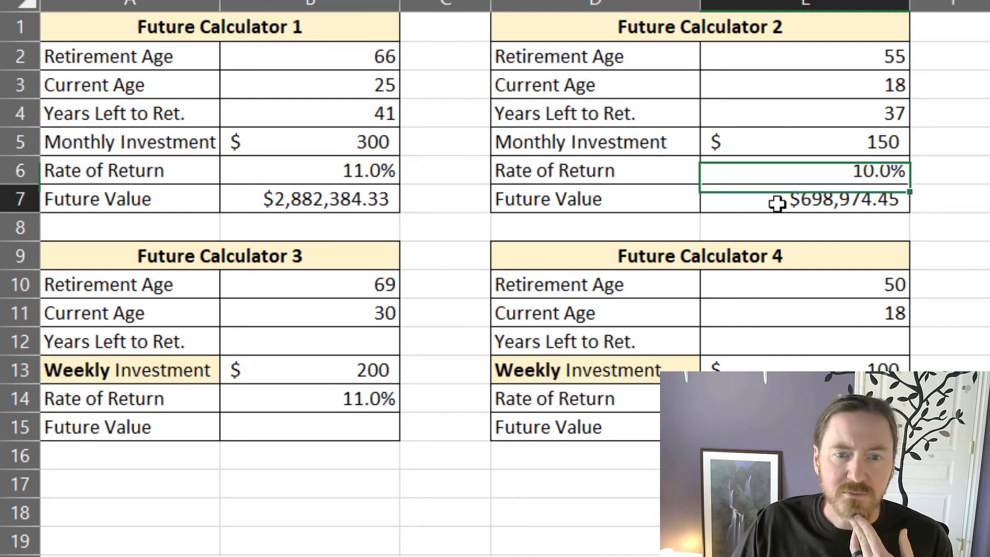
left_click(367, 196)
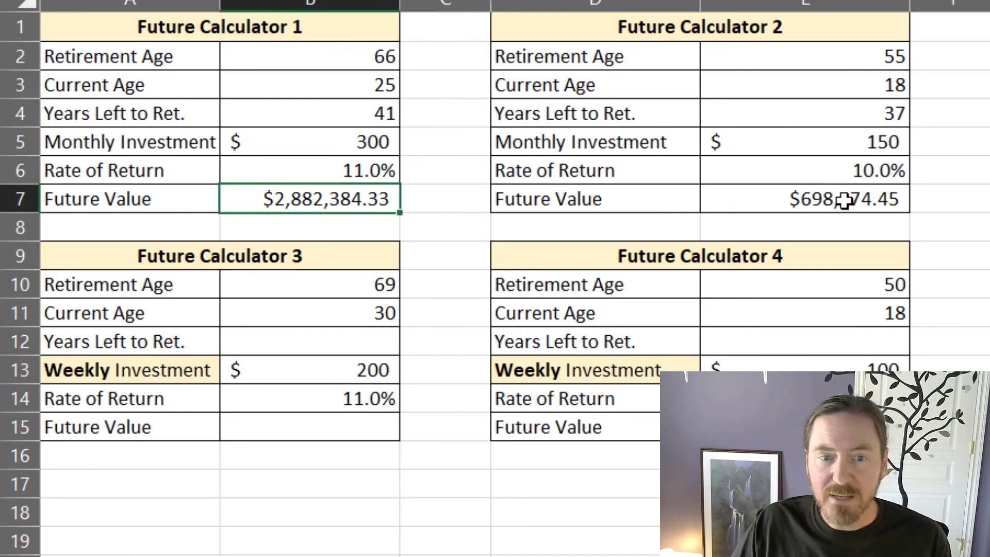
left_click(874, 200)
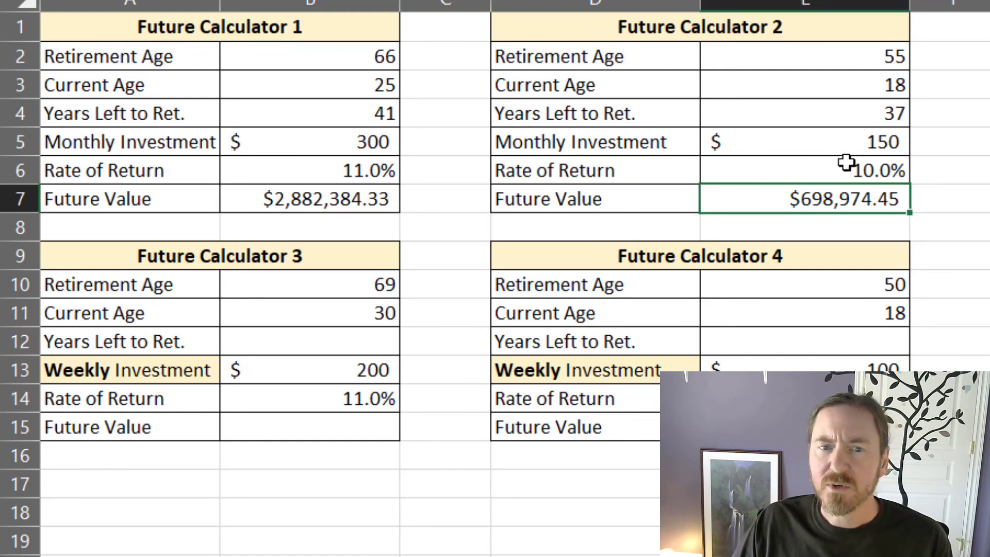
left_click(855, 84)
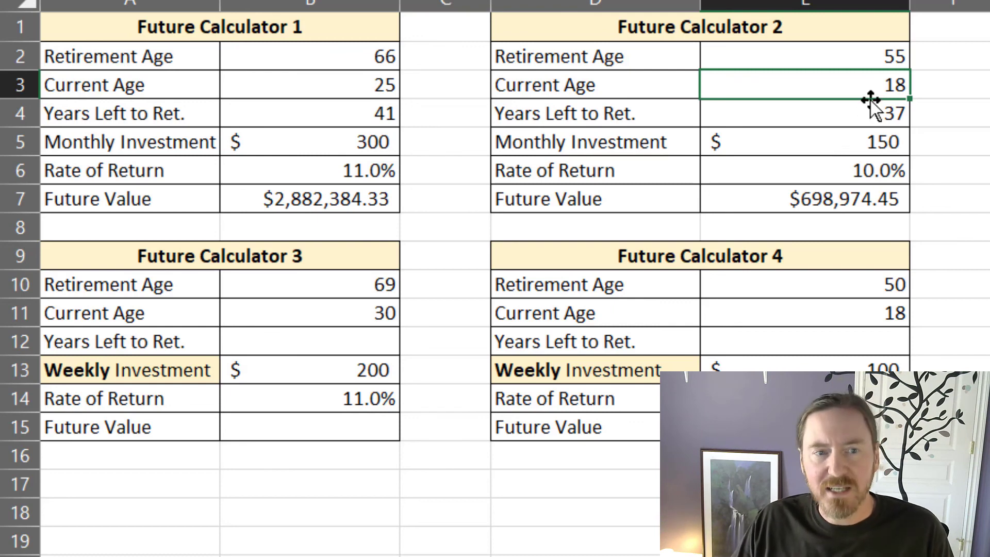
left_click(902, 138)
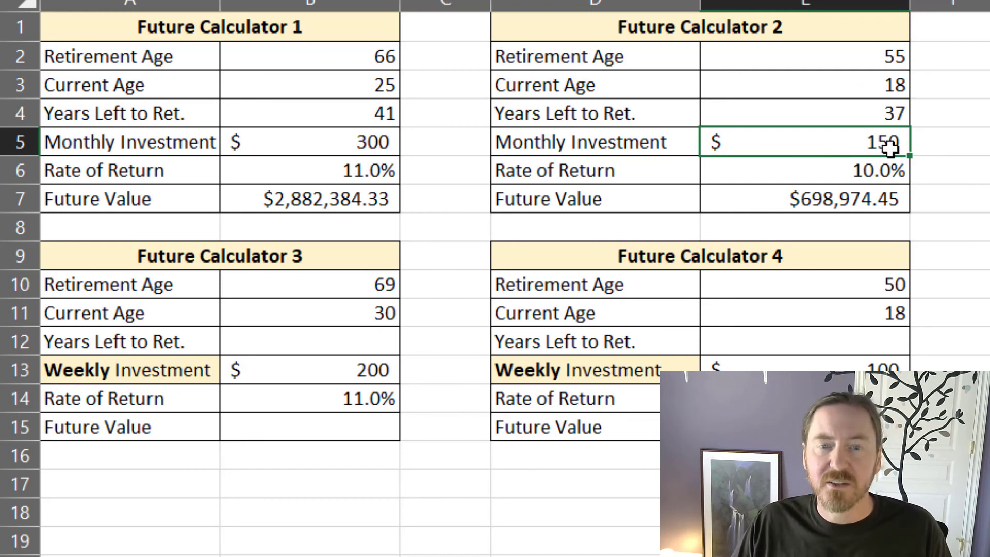
left_click(765, 193)
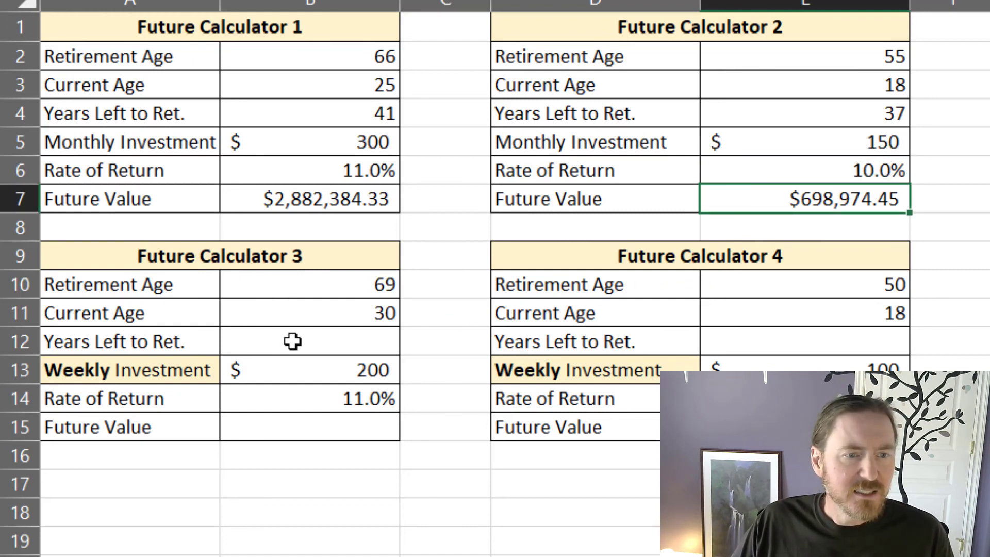
left_click_drag(135, 374, 747, 369)
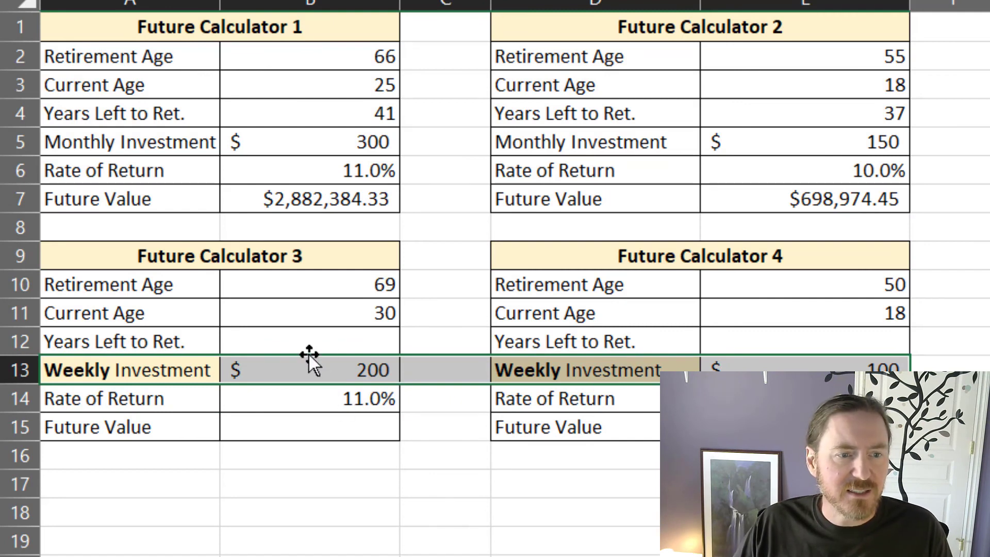
Step: Copy Future Calculator 1's years left to retirement formula from B4 into B12 and E12 for Future Calculators 3 and 4
left_click(309, 339)
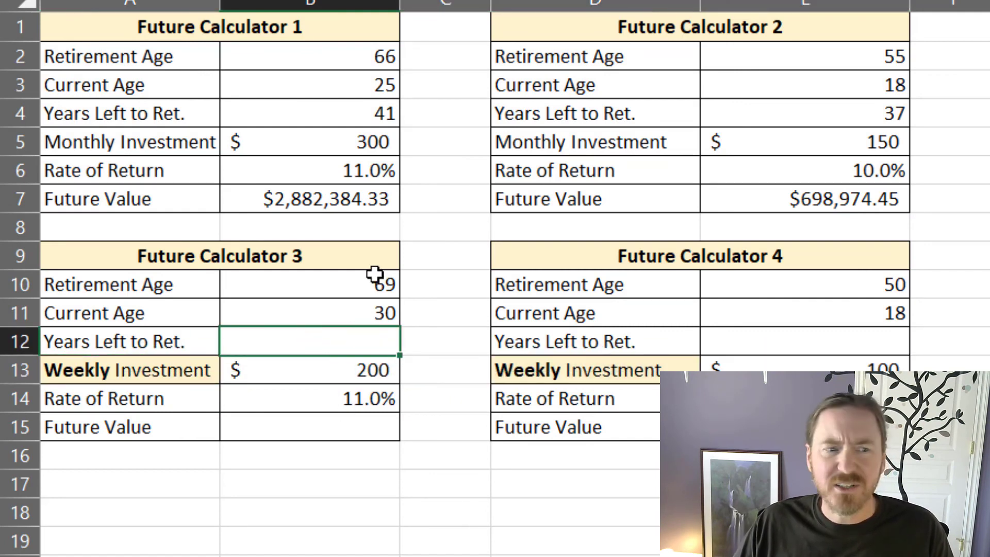
left_click(375, 114)
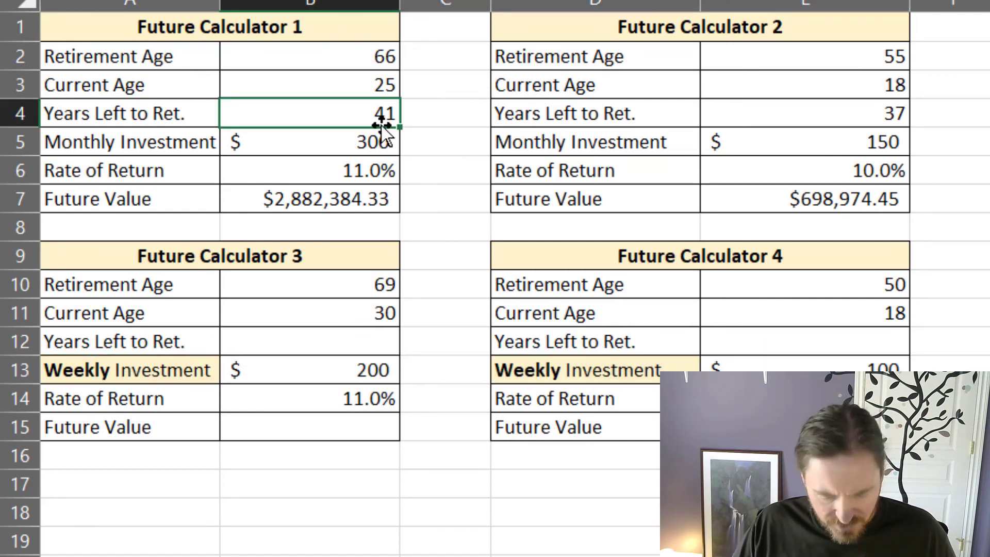
key("ctrl+c")
left_click(331, 342)
key("ctrl+v")
scroll(332, 219, "down", 2)
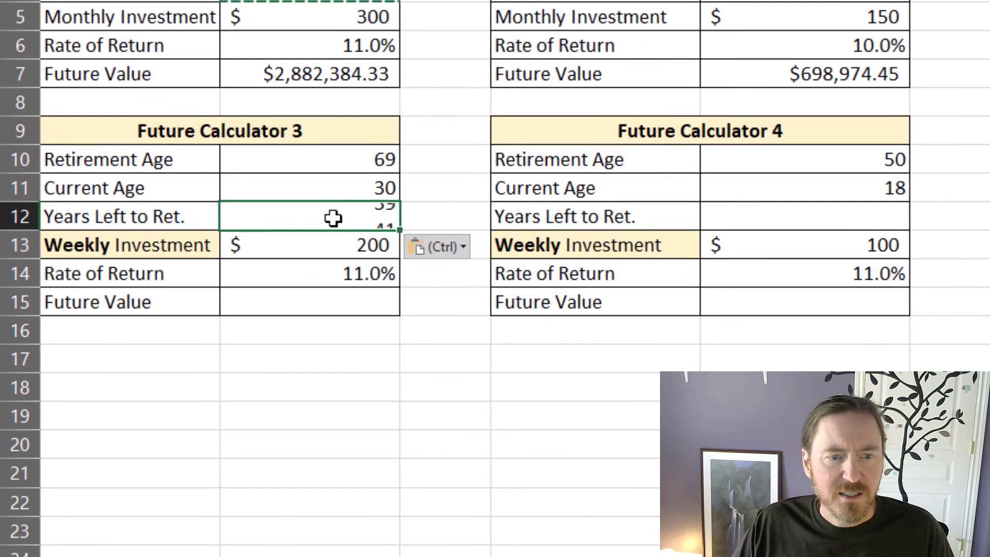
left_click(844, 139)
key("ctrl+v")
left_click(761, 323)
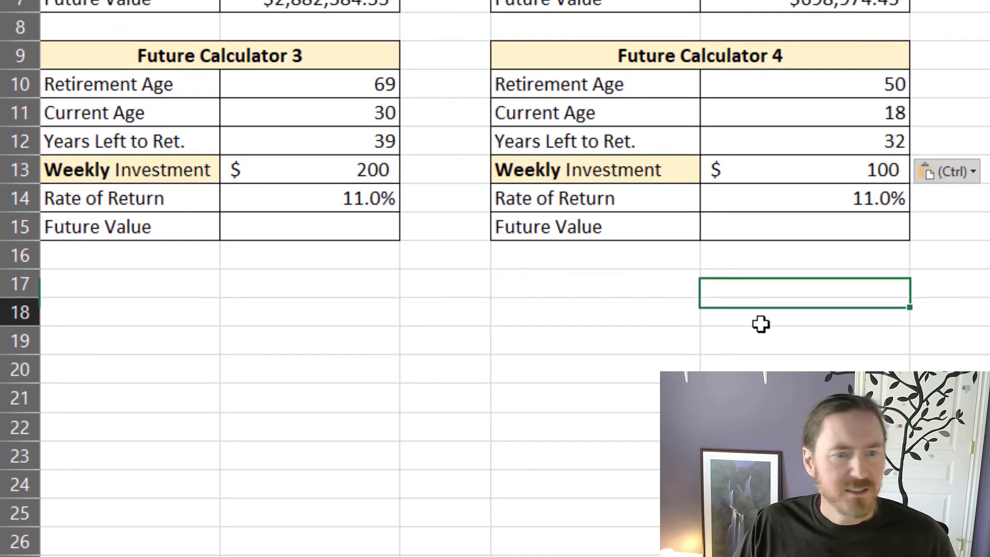
key("Escape")
left_click(374, 274)
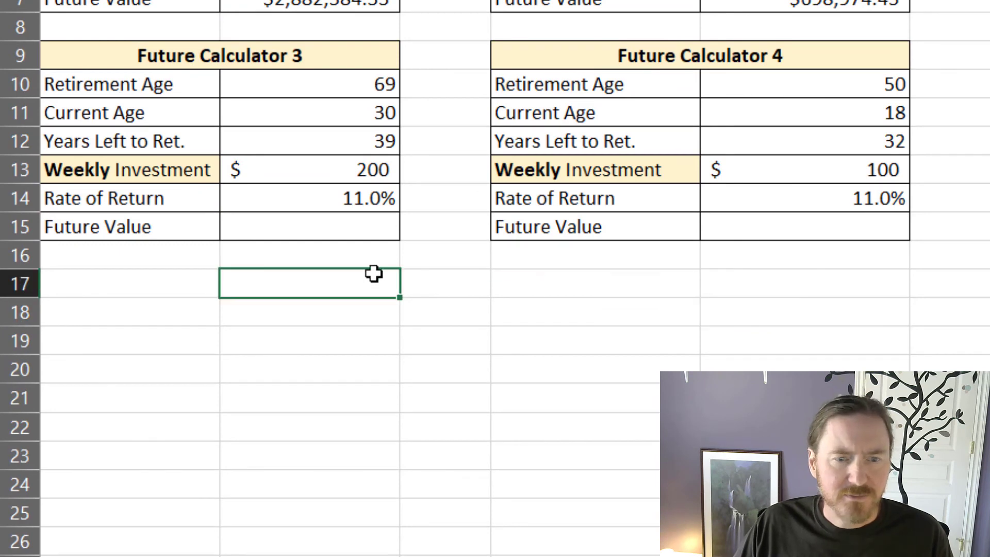
left_click(365, 144)
left_click(809, 143)
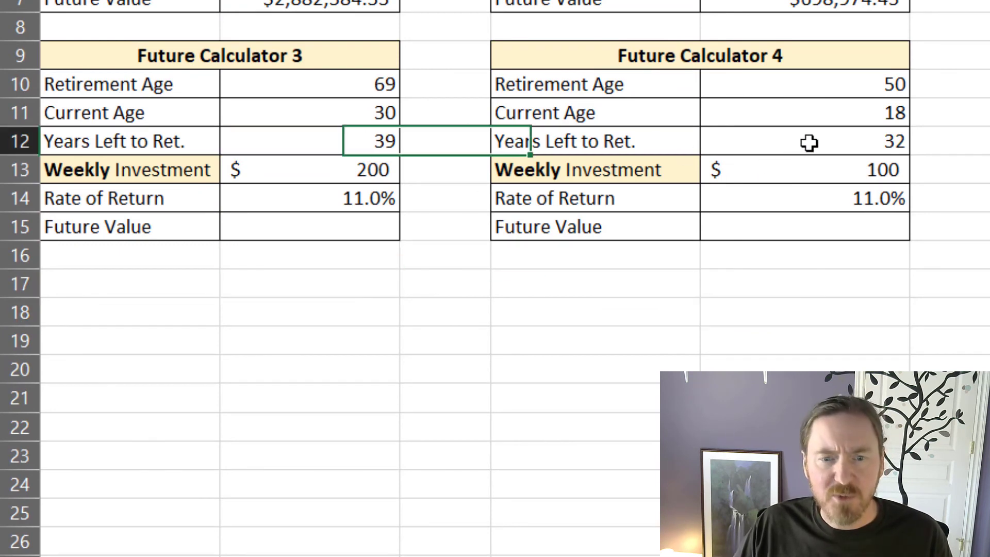
Step: Calculate Future Calculator 3's future value in B15 from weekly investments with the formula =FV(B14/52,B12*52,-B13)
left_click(353, 228)
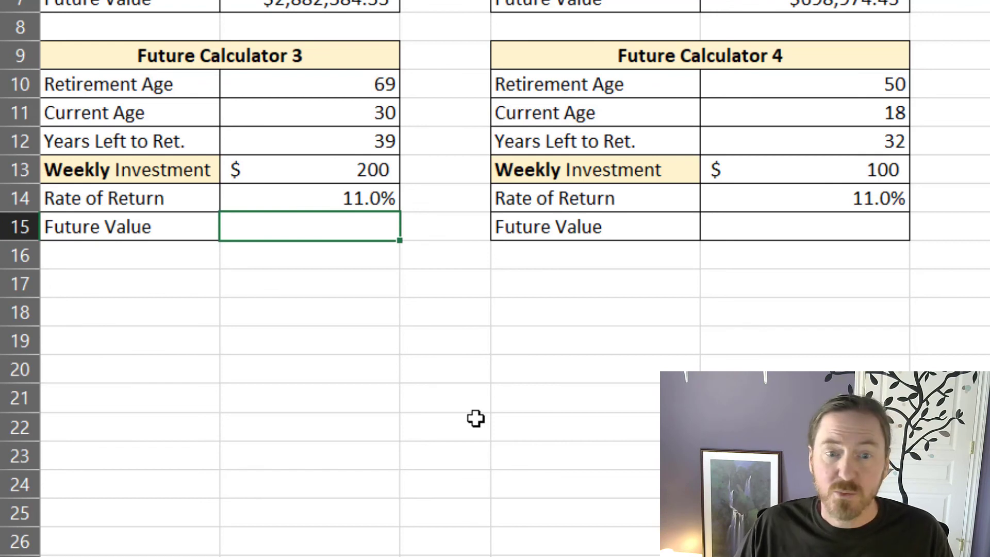
type("=")
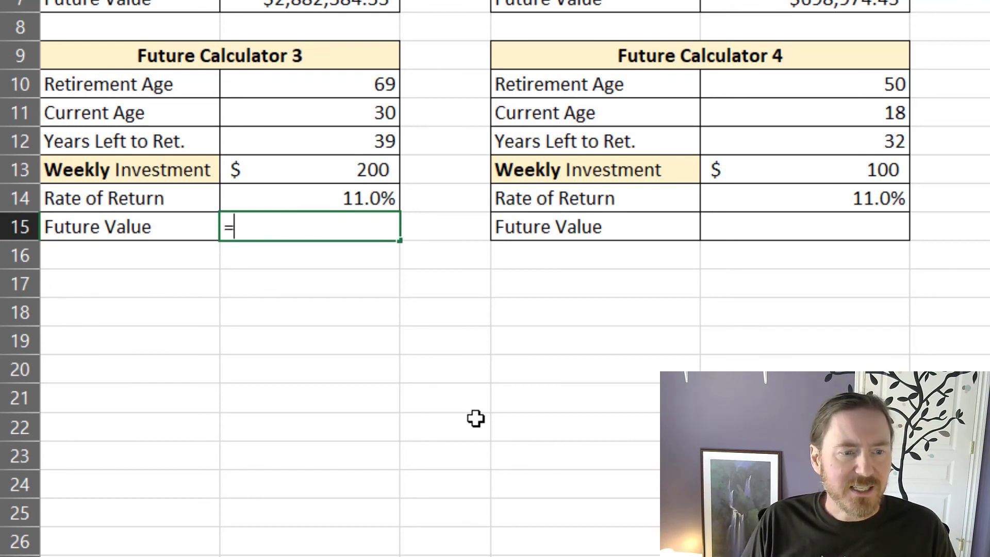
type("fv(")
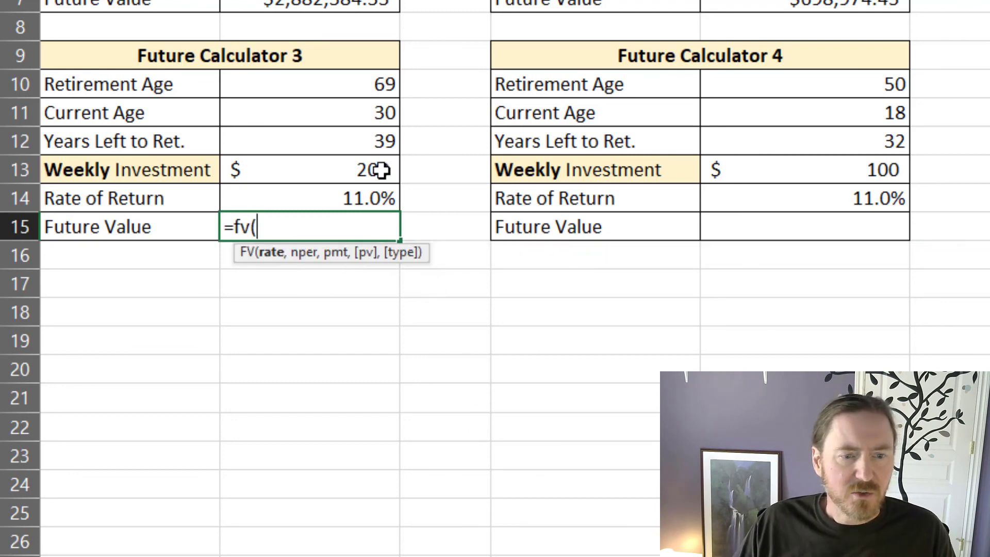
left_click(380, 205)
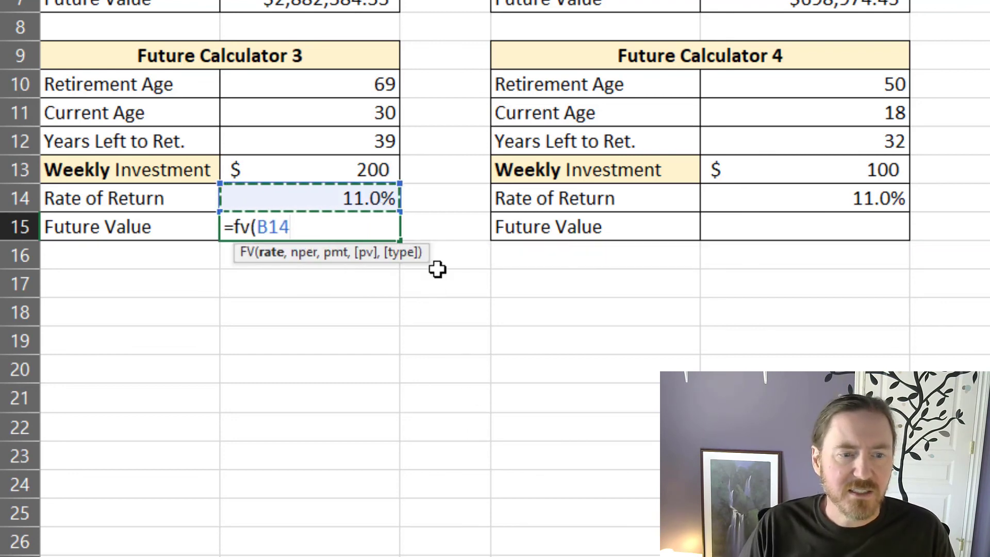
type("/52")
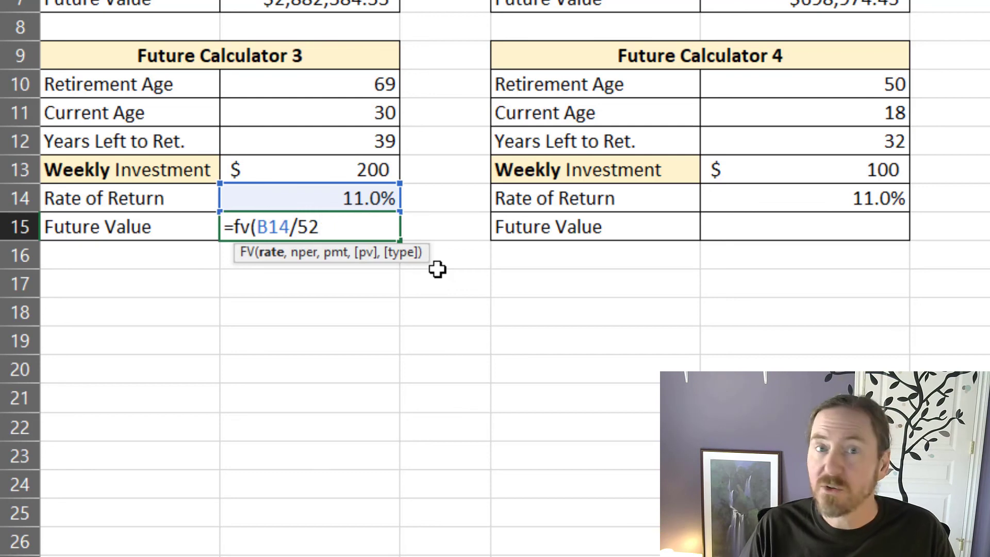
type(",")
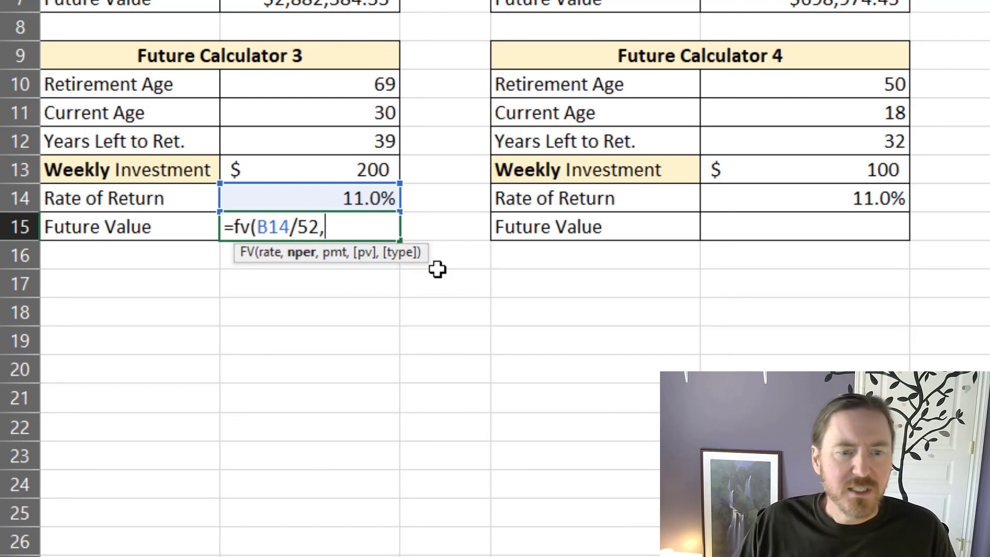
left_click(373, 142)
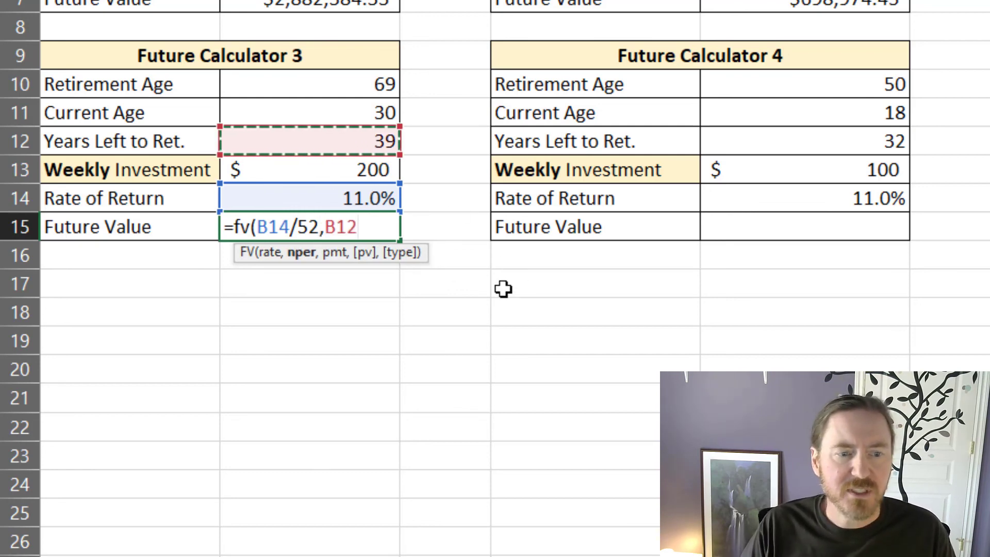
type("*52,")
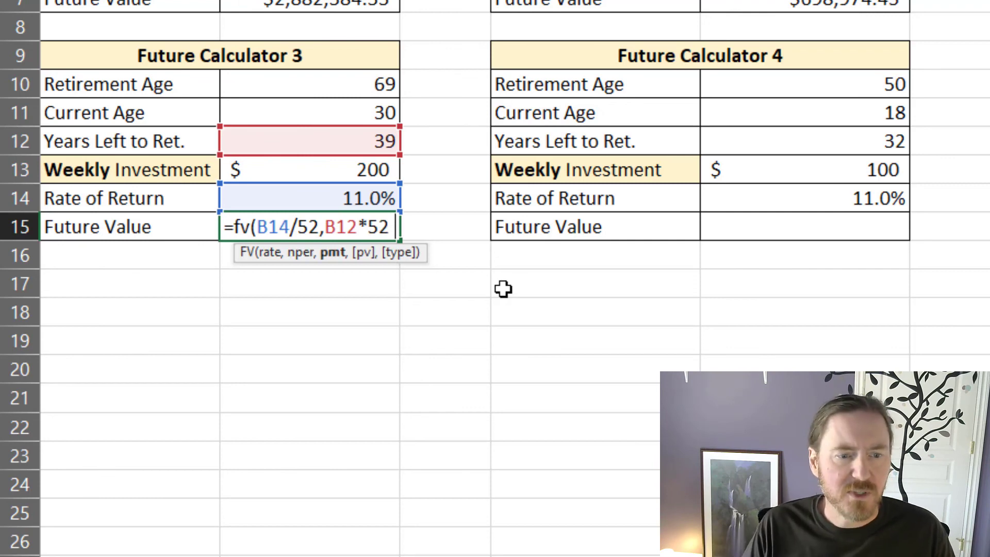
type("-")
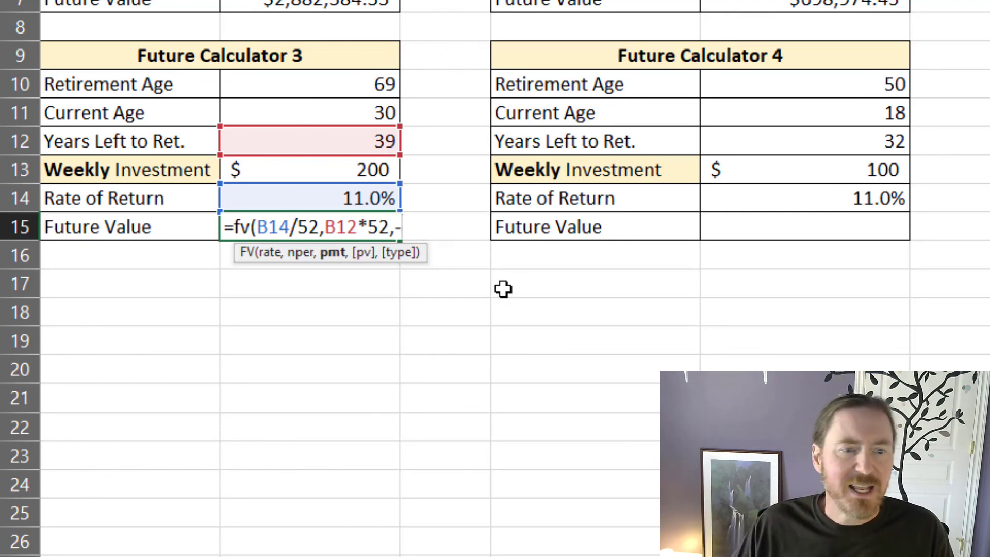
left_click(363, 169)
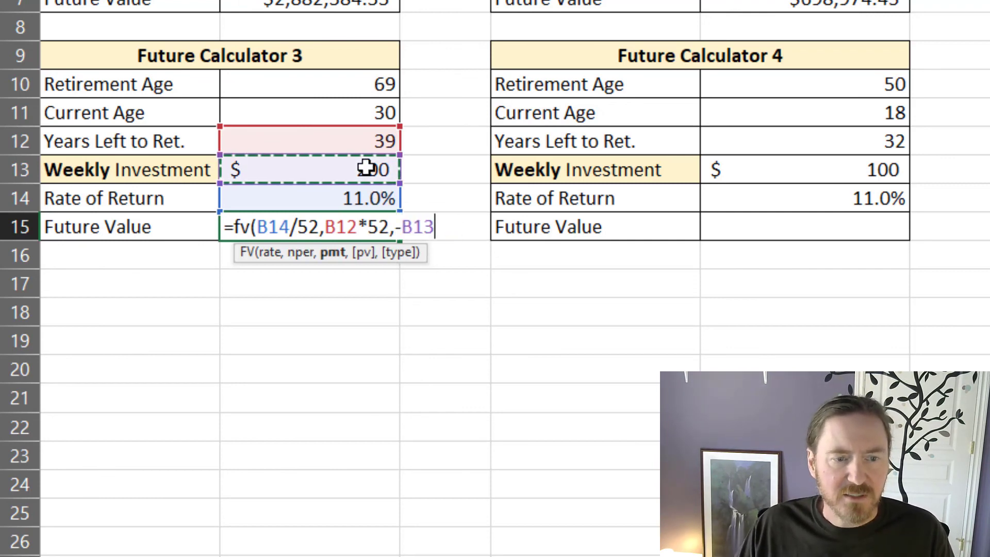
key("Return")
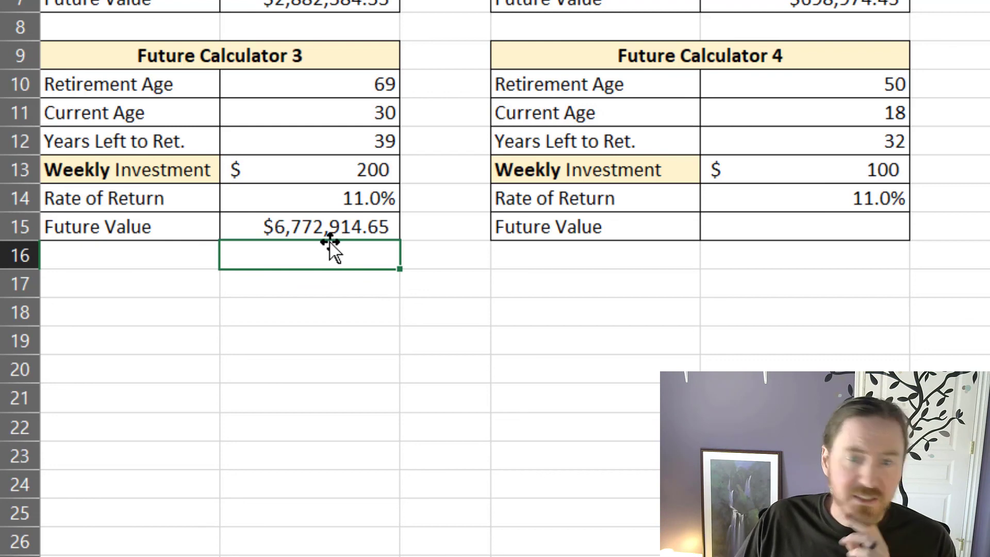
Step: Review Future Calculator 3's years left to retirement, weekly investment, rate of return and future value
key("Up")
key("Up")
key("Up")
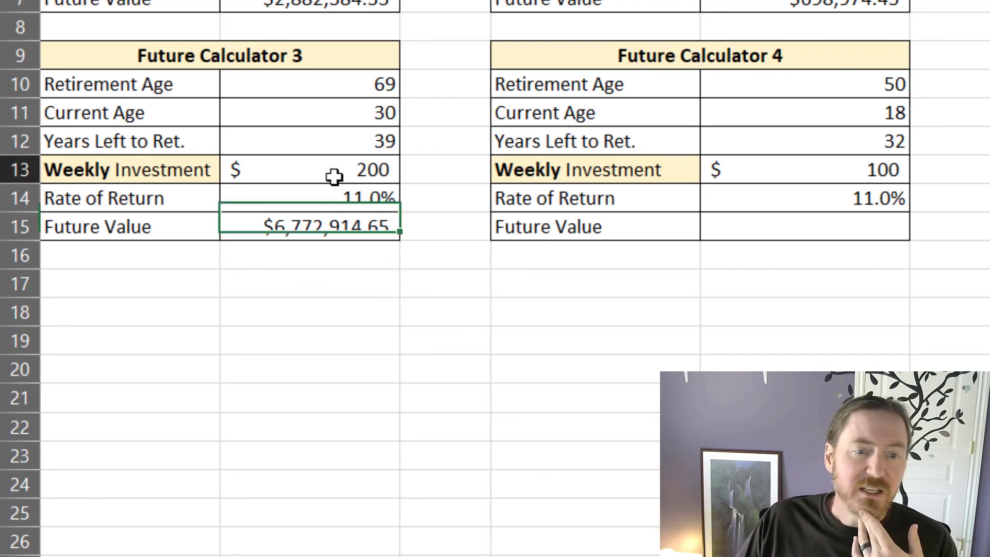
left_click(342, 144)
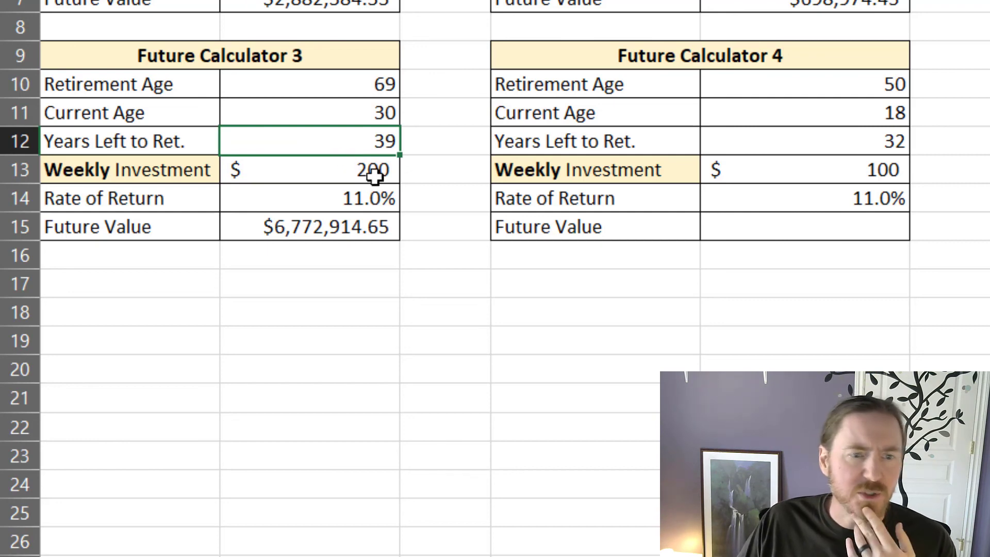
left_click(316, 315)
key("Up")
left_click(315, 174)
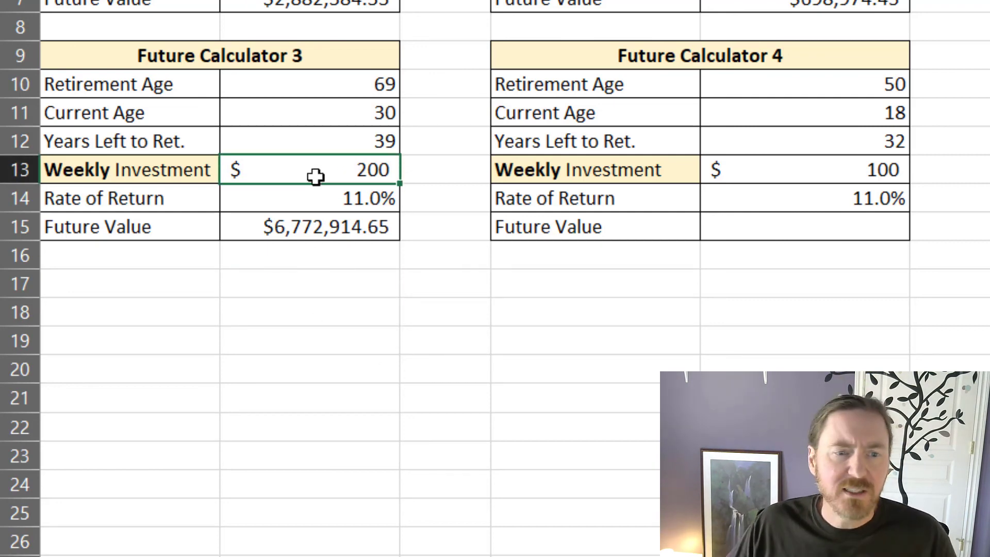
left_click(319, 202)
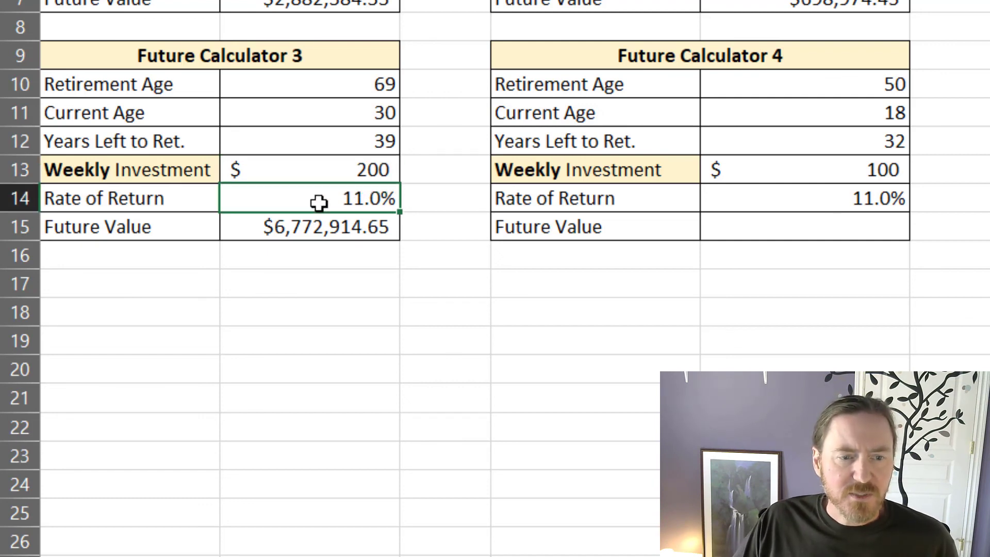
left_click(324, 170)
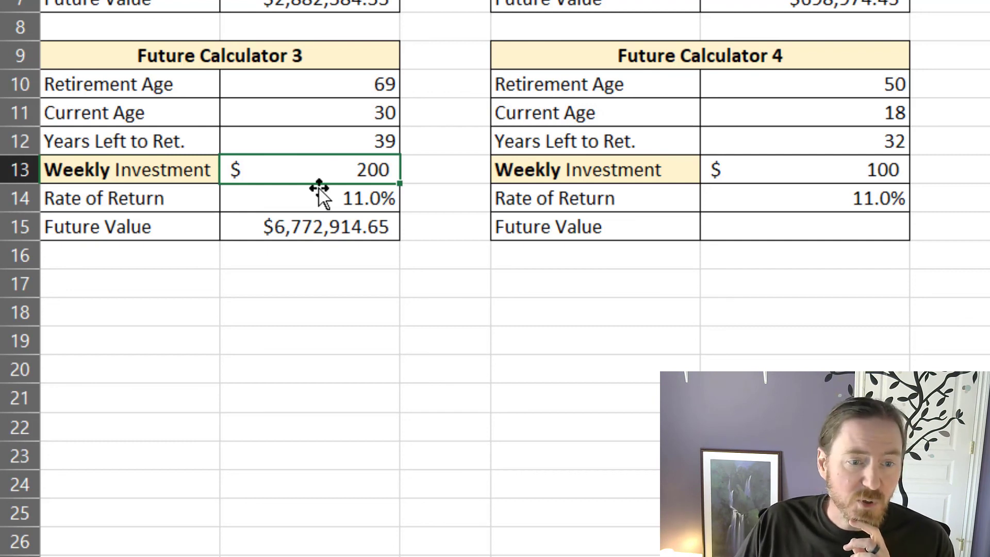
left_click(341, 265)
left_click(342, 225)
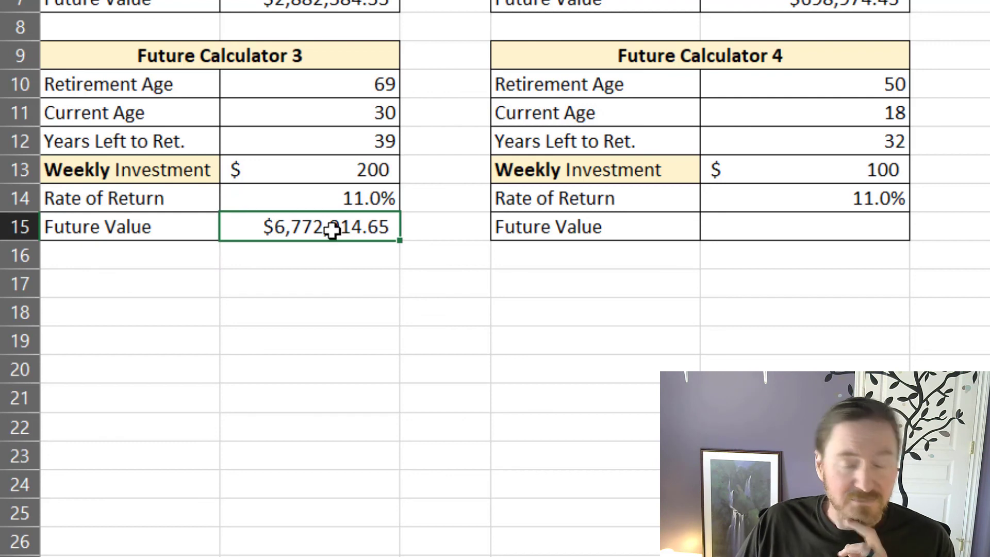
left_click(367, 361)
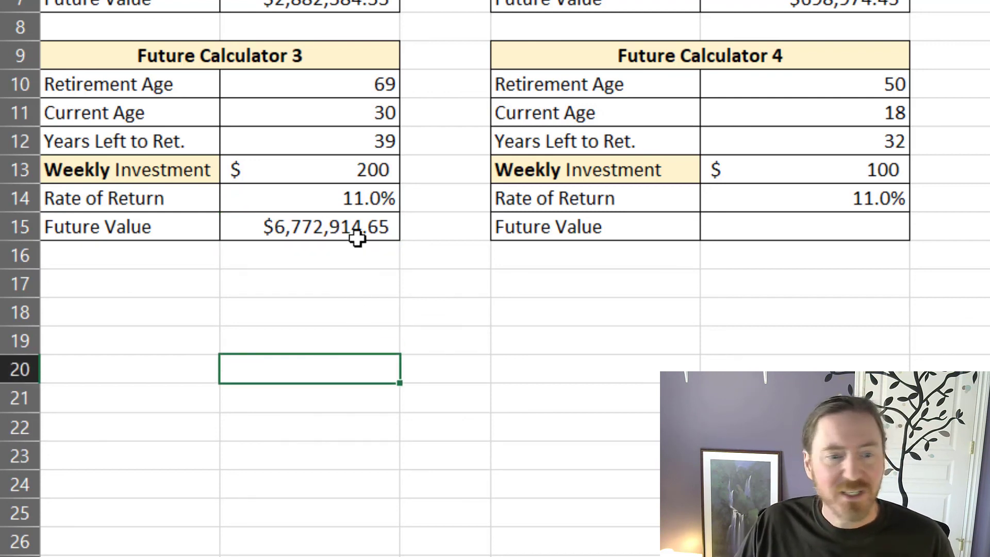
Step: Copy Future Calculator 3's future value formula from B15 into E15 for Future Calculator 4
left_click(355, 223)
key("ctrl+c")
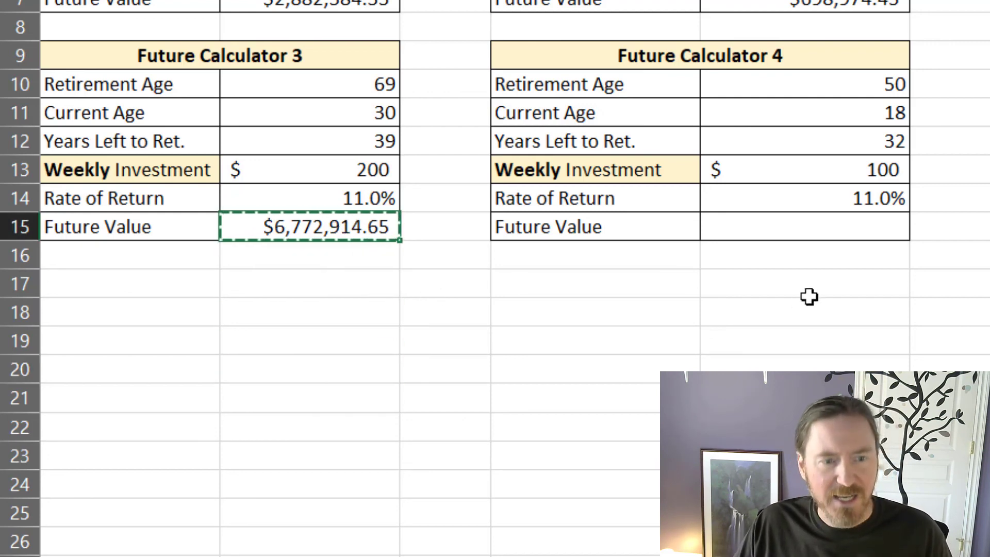
left_click(809, 225)
key("ctrl+v")
left_click(803, 367)
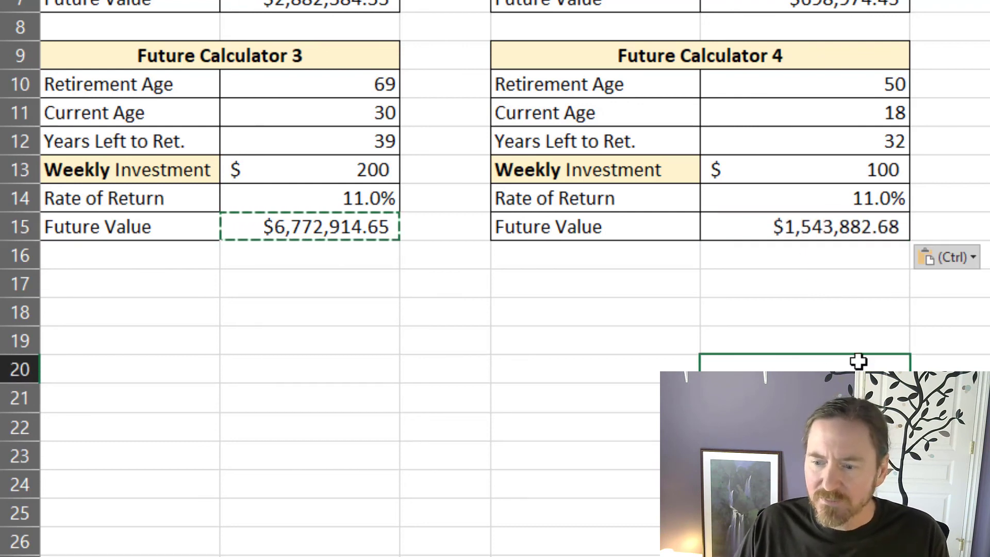
Step: Clear the copy selection and review Future Calculator 4's weekly investment, years left to retirement, and future value formula in E15
key("Escape")
key("Up")
key("Up")
key("Up")
key("Up")
key("Up")
key("Up")
key("Up")
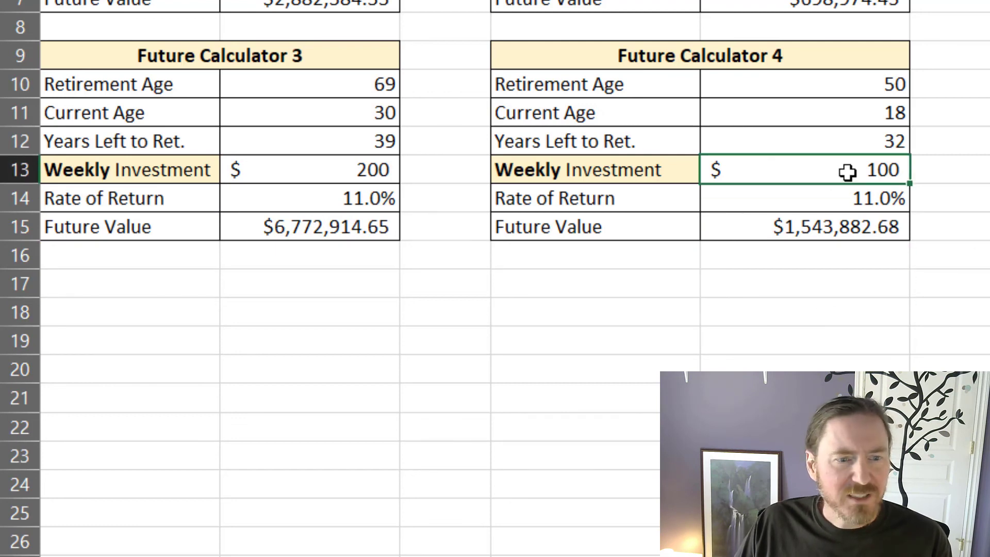
left_click(870, 144)
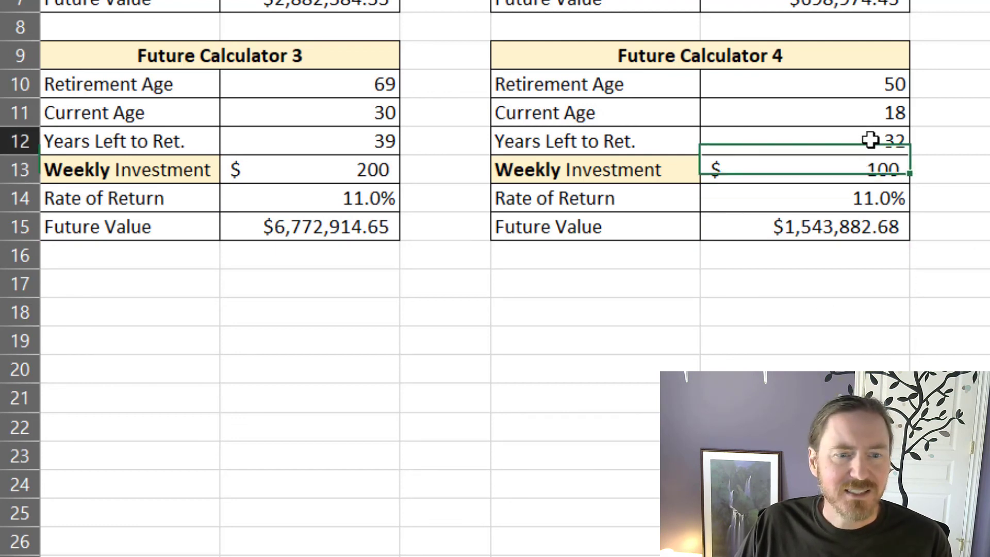
left_click(854, 227)
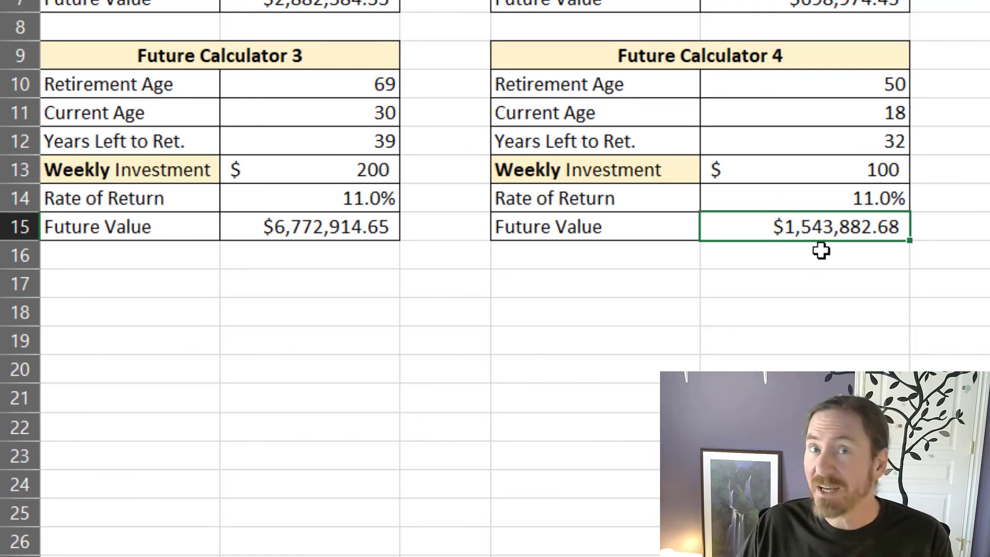
double_click(836, 229)
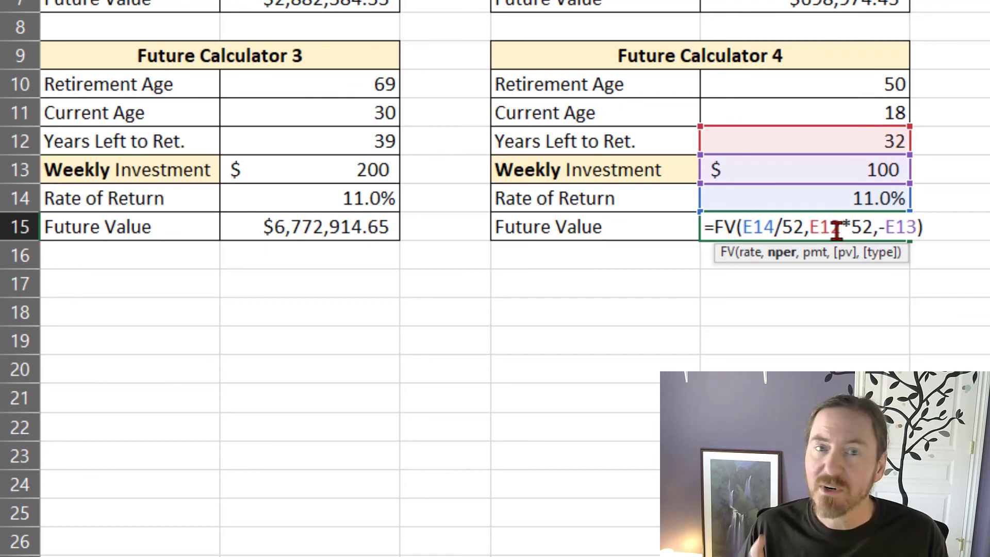
key("Escape")
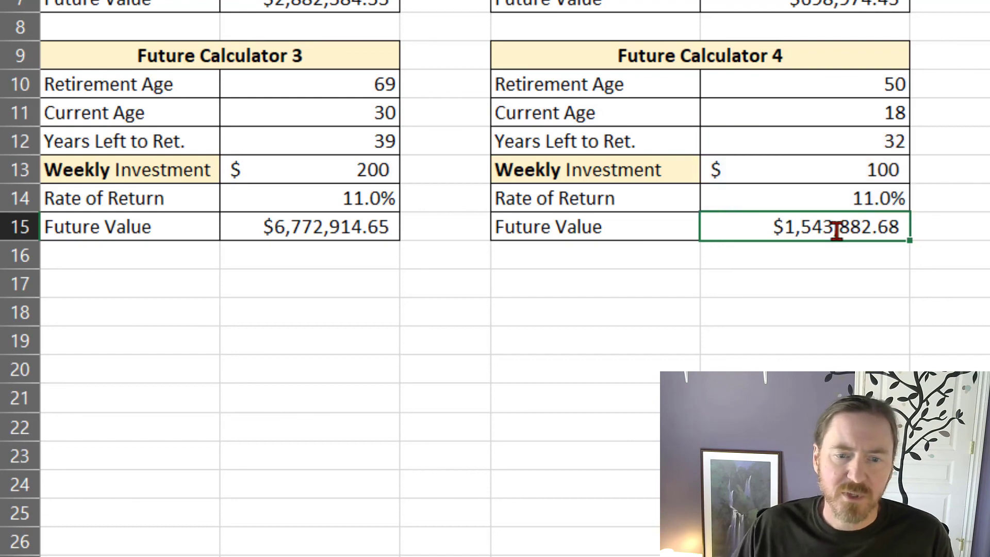
left_click(808, 274)
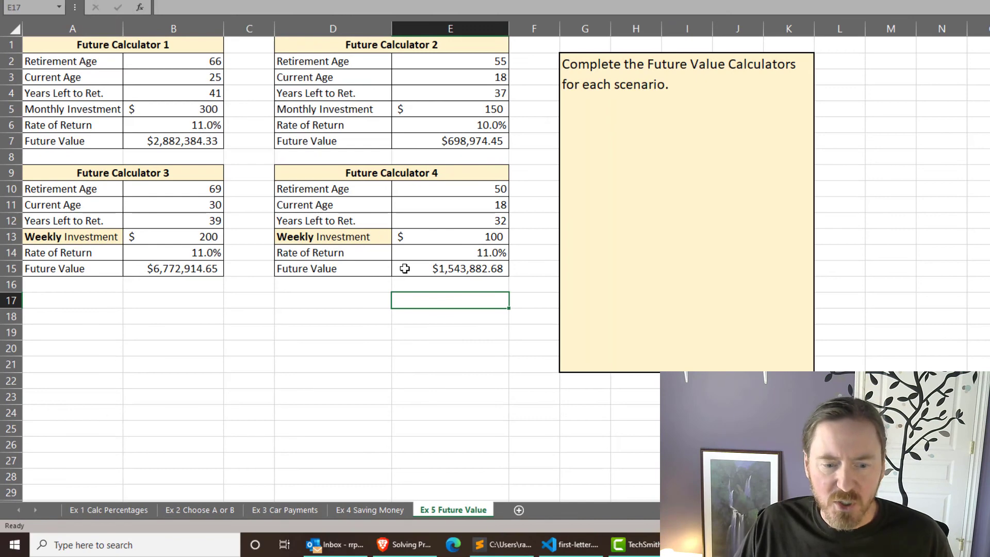
Step: Switch to the Solving Problems with Spreadsheets course page in the Brave browser
key("alt+Tab")
key("alt+Tab")
key("alt+Tab")
key("alt+Tab")
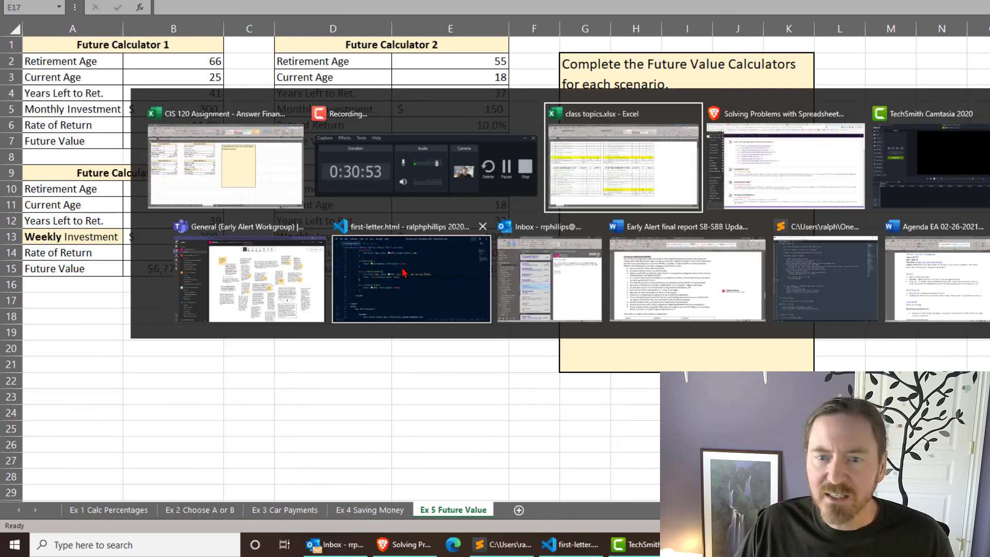
key("alt+Tab")
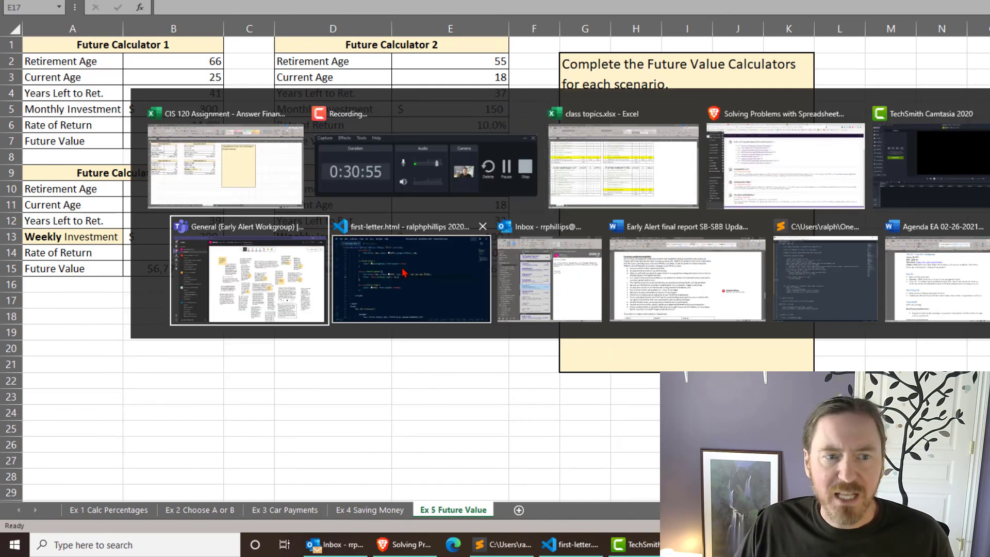
left_click(745, 163)
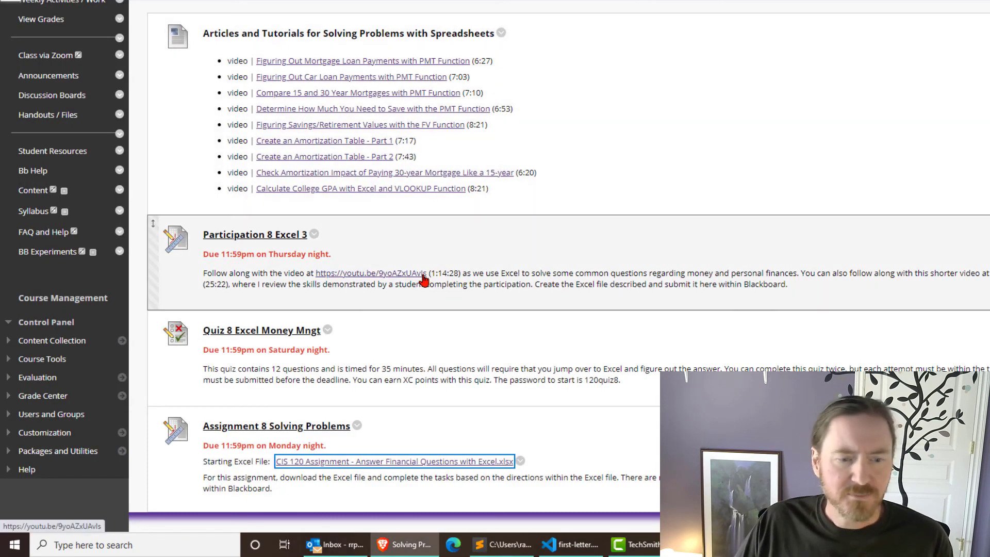